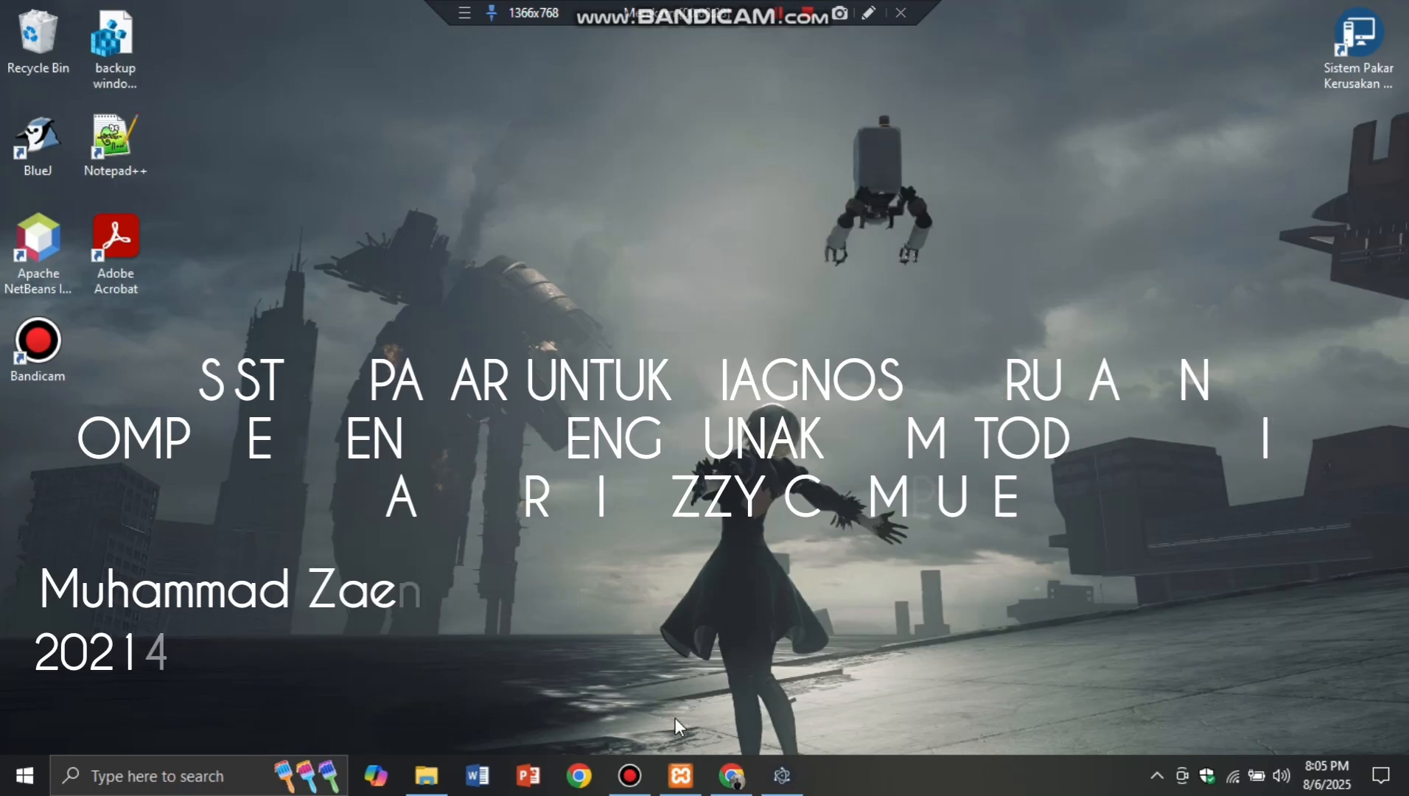
Step: Confirm Apache and MySQL are running in XAMPP, then return to the Sistem Pakar Data Kerusakan page
{"action": "left_click", "coordinate": [682, 775]}
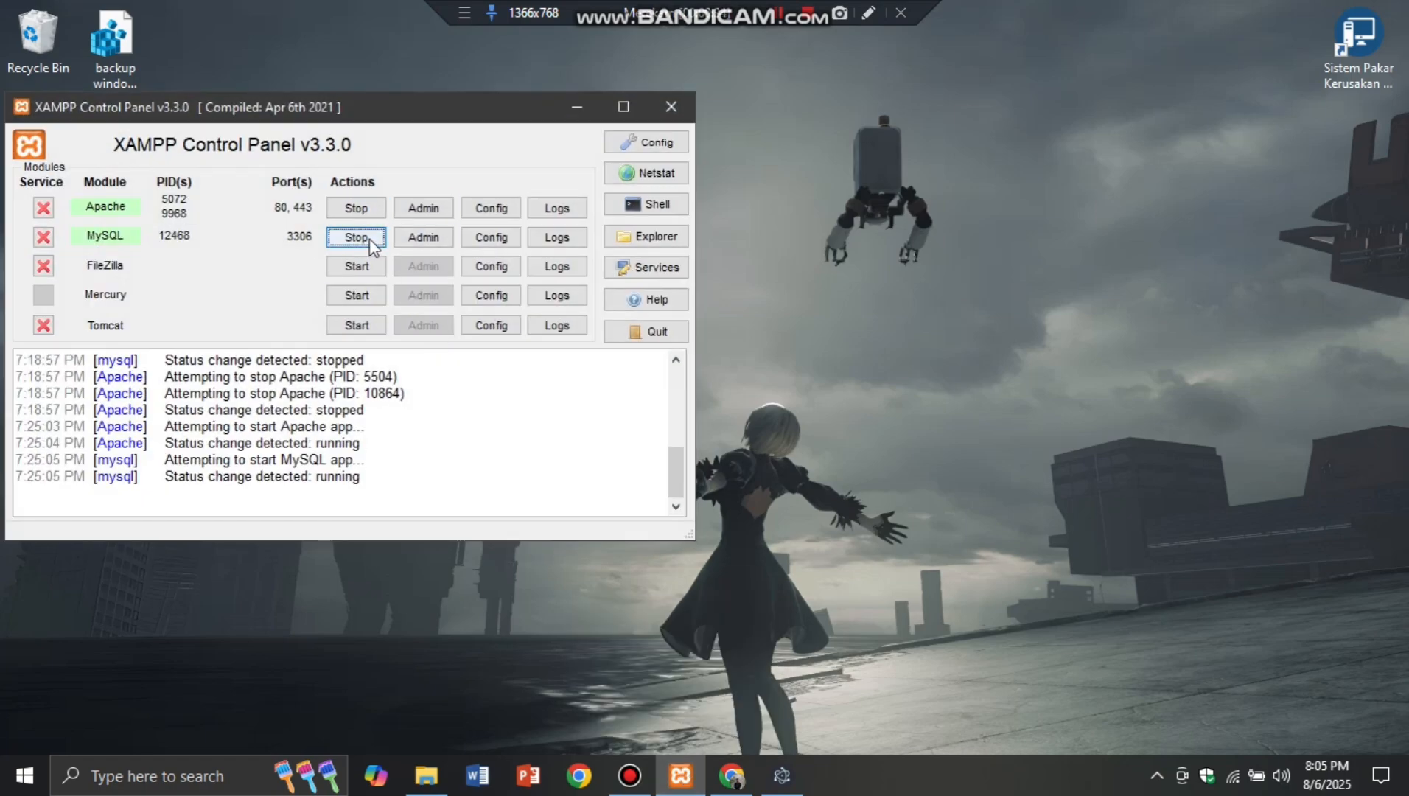
{"action": "left_click", "coordinate": [587, 103]}
{"action": "left_click", "coordinate": [799, 791]}
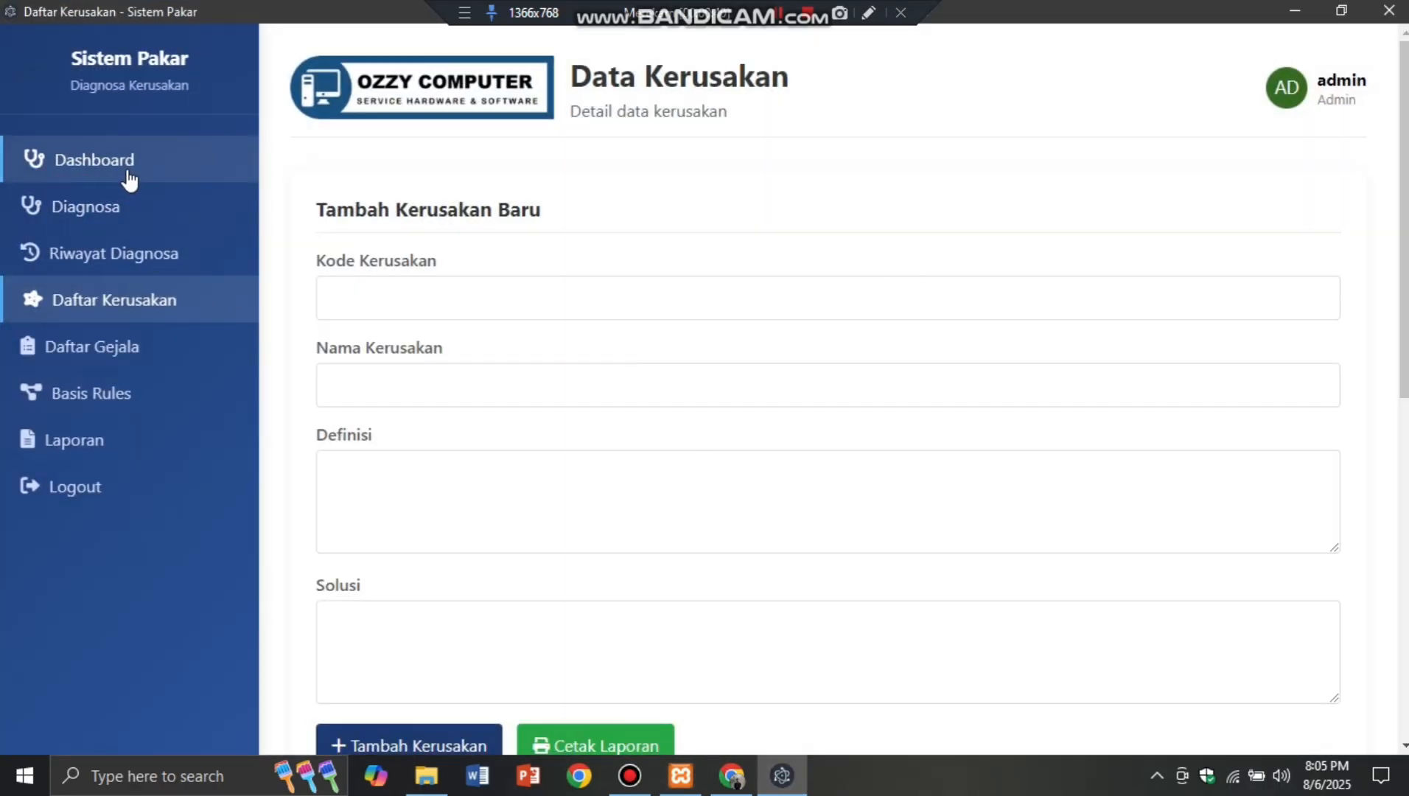
Step: Log out of the expert system and return to the login form from Registrasi
{"action": "left_click", "coordinate": [136, 495]}
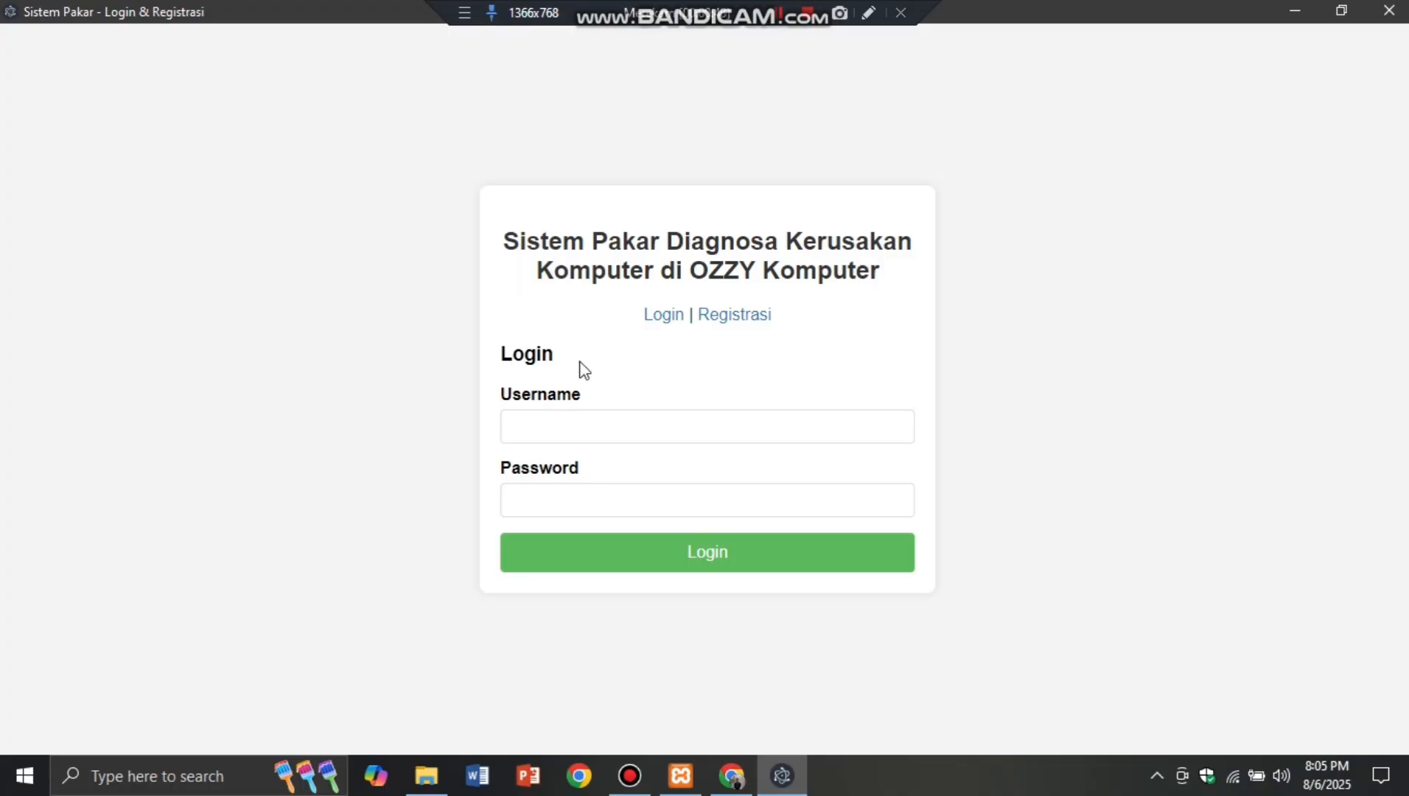
{"action": "left_click", "coordinate": [763, 324]}
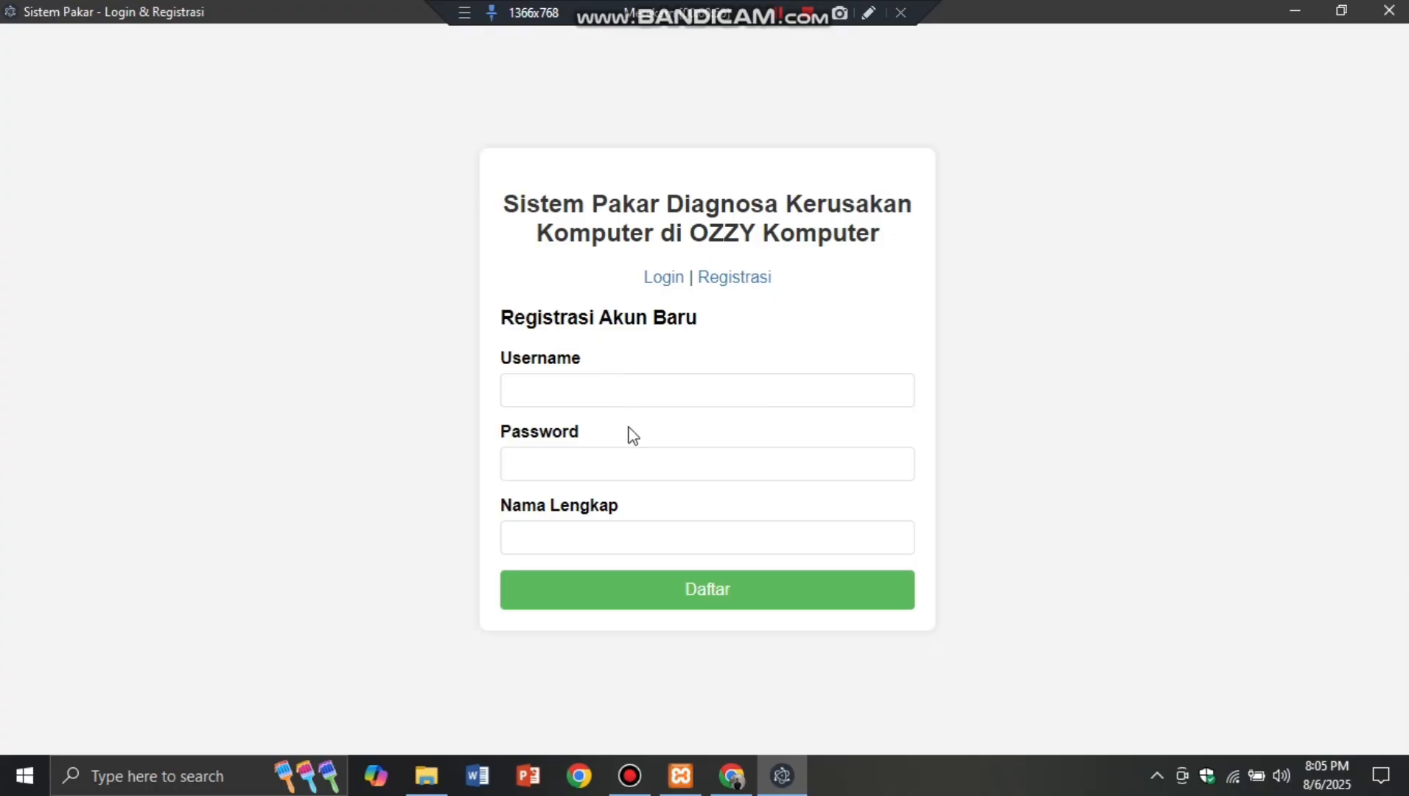
{"action": "left_click", "coordinate": [663, 282]}
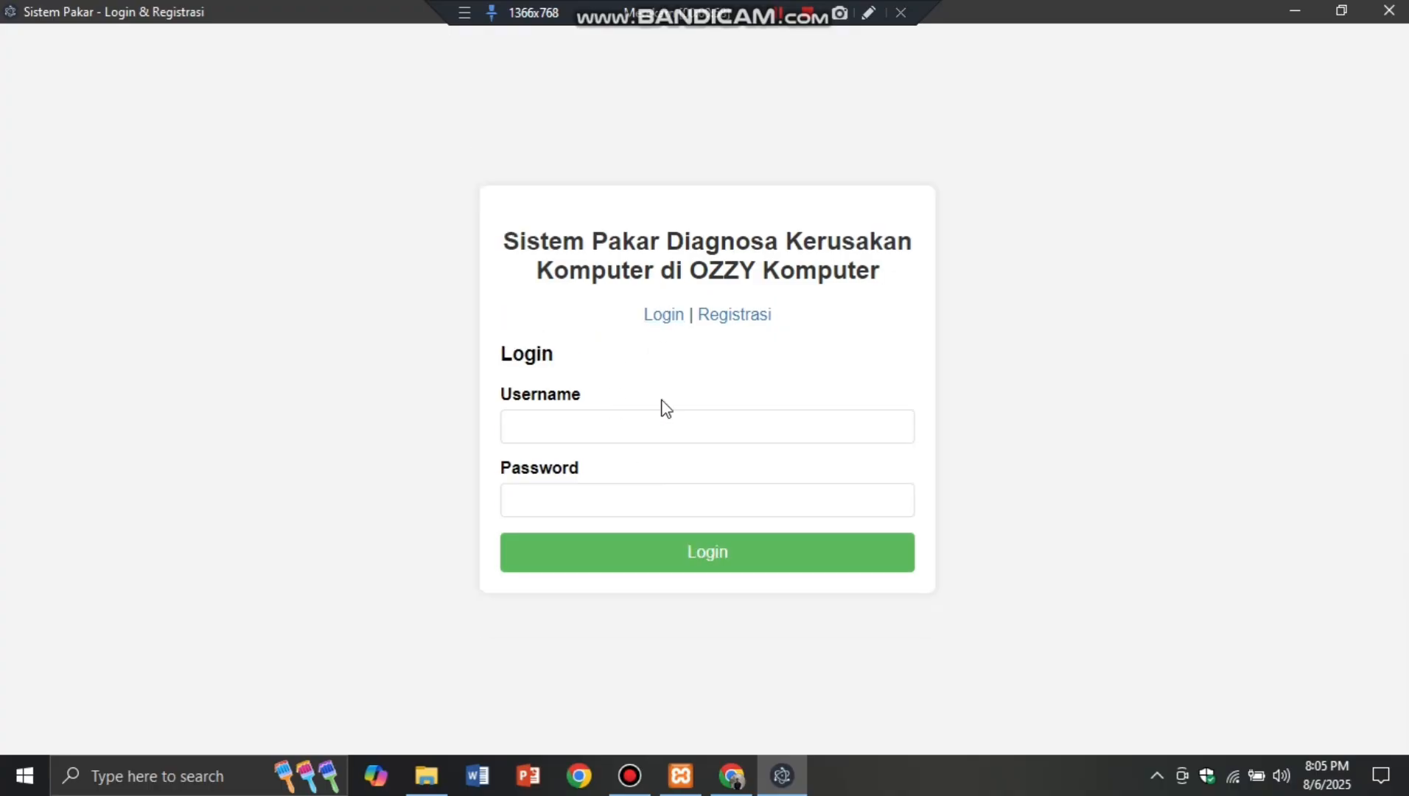
Step: Enter username admin and the administrator password on the login form
{"action": "left_click", "coordinate": [682, 435]}
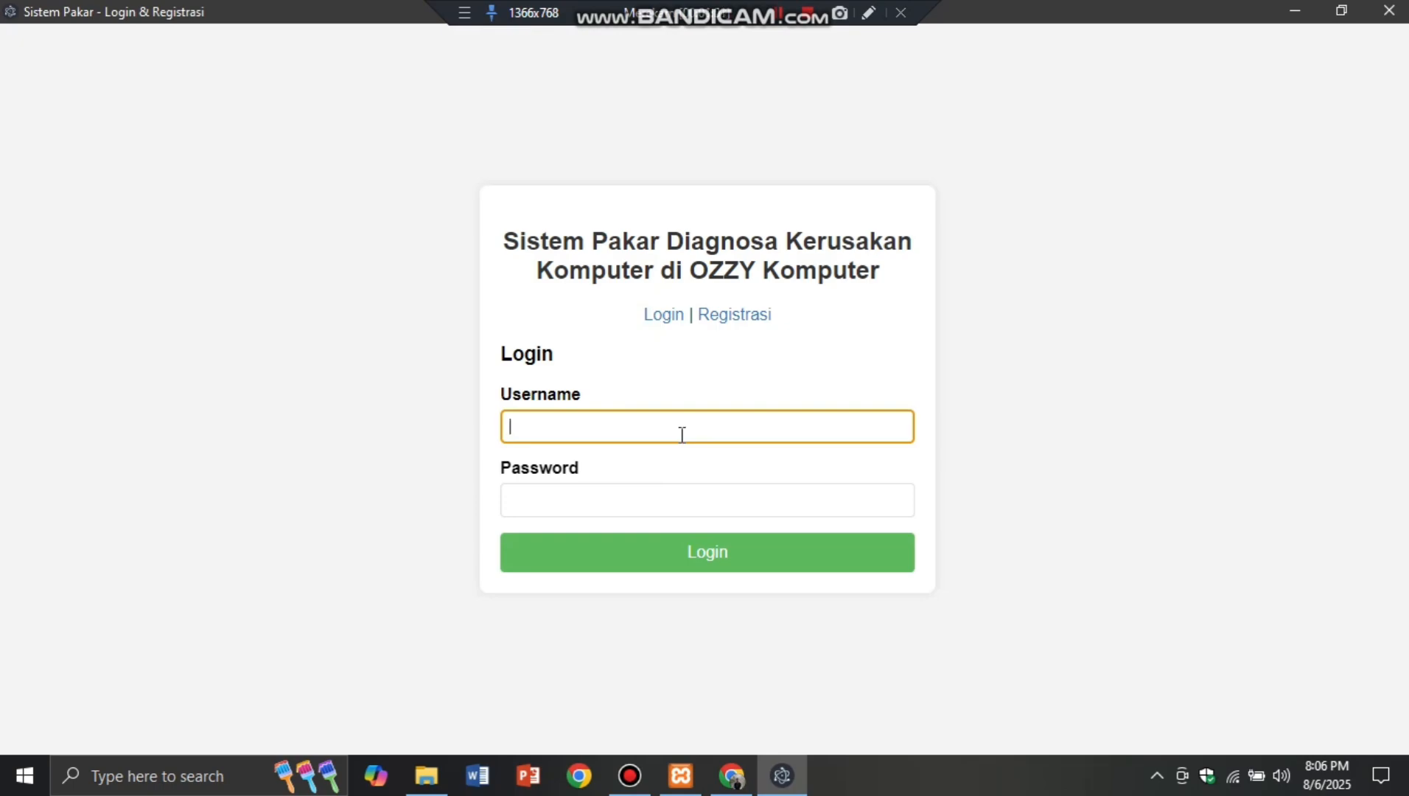
{"action": "type", "text": "admin"}
{"action": "left_click", "coordinate": [676, 508]}
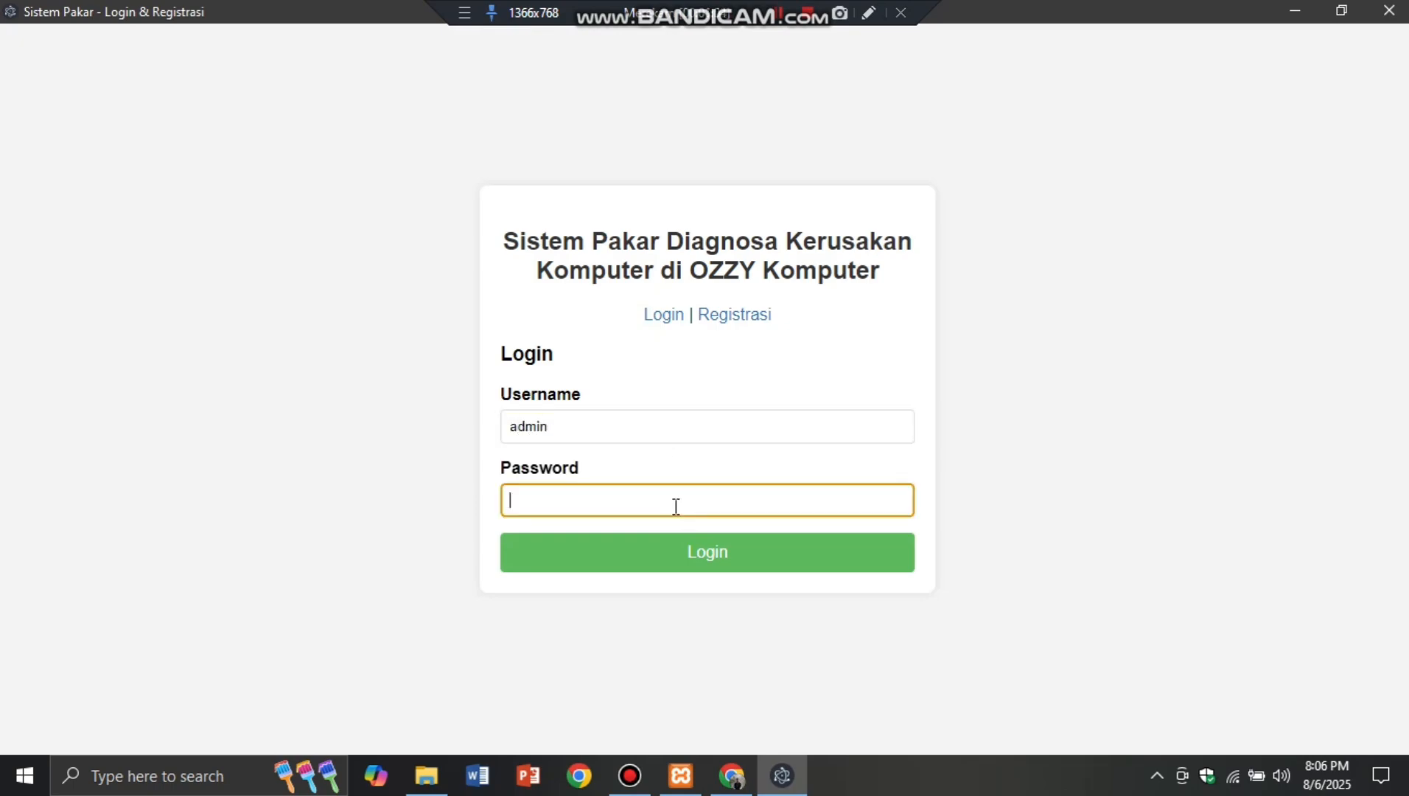
{"action": "left_click", "coordinate": [710, 565]}
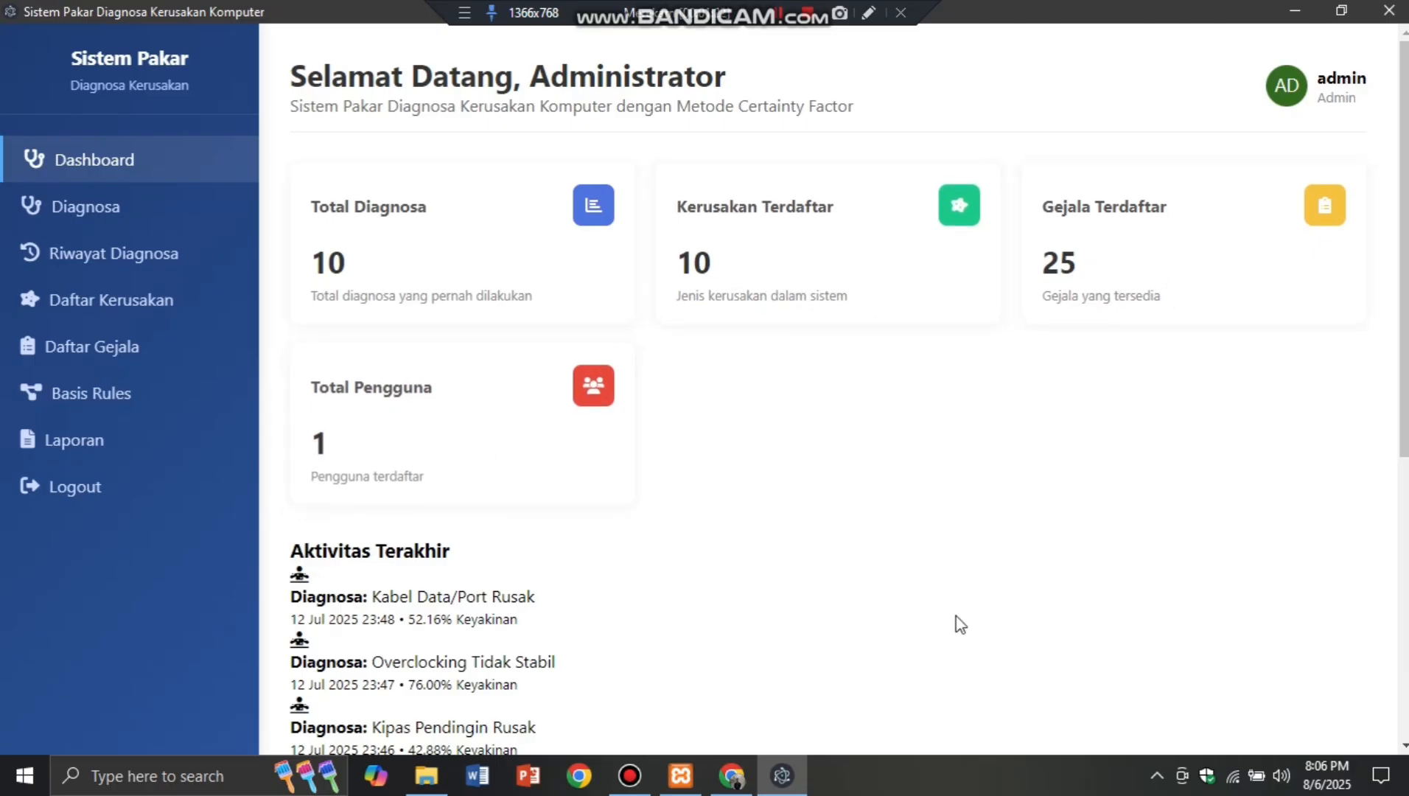
Step: Scroll through the Dashboard's Aktivitas Terakhir diagnoses and back toward the top
{"action": "scroll", "coordinate": [960, 623], "scroll_direction": "down", "scroll_amount": 3}
{"action": "scroll", "coordinate": [545, 372], "scroll_direction": "down", "scroll_amount": 2}
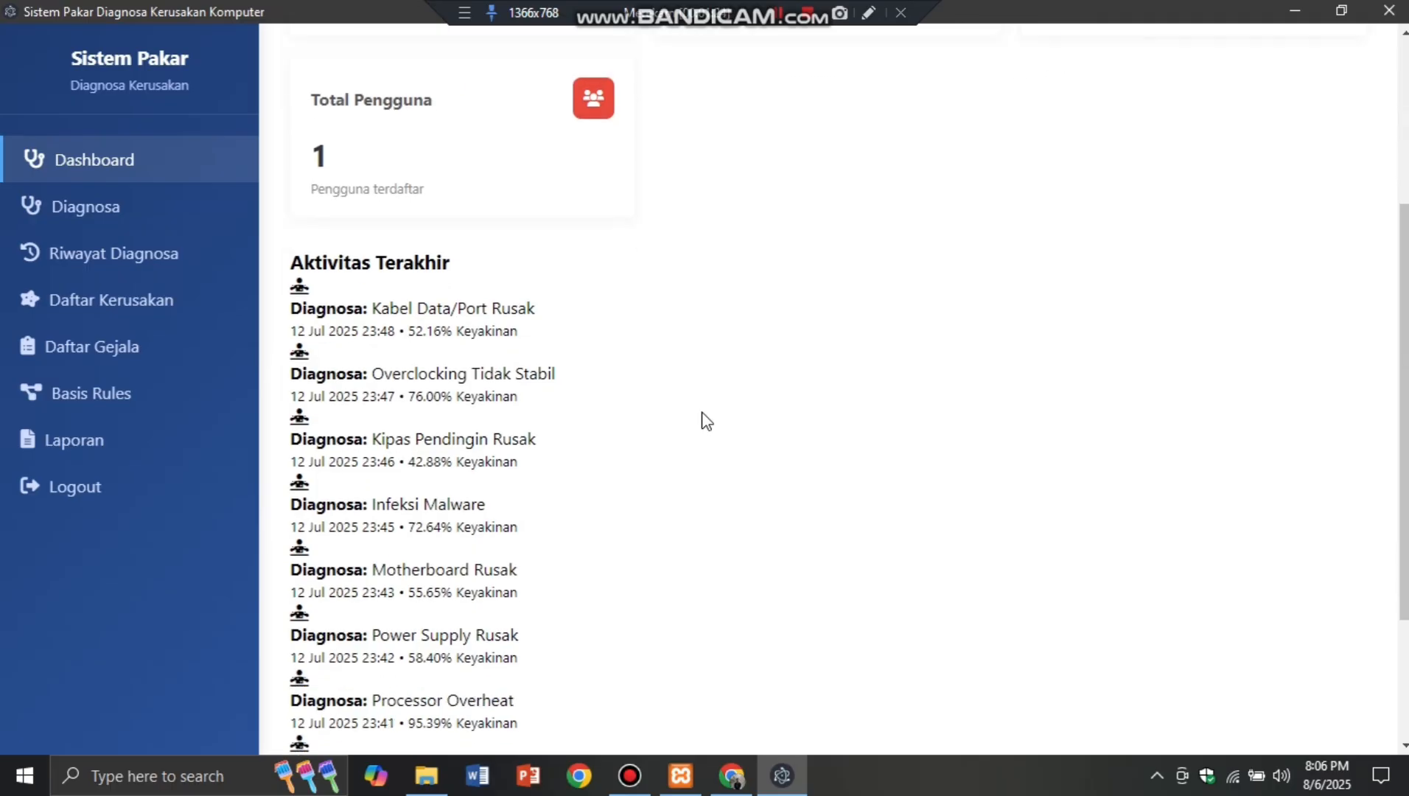
{"action": "scroll", "coordinate": [579, 400], "scroll_direction": "down", "scroll_amount": 2}
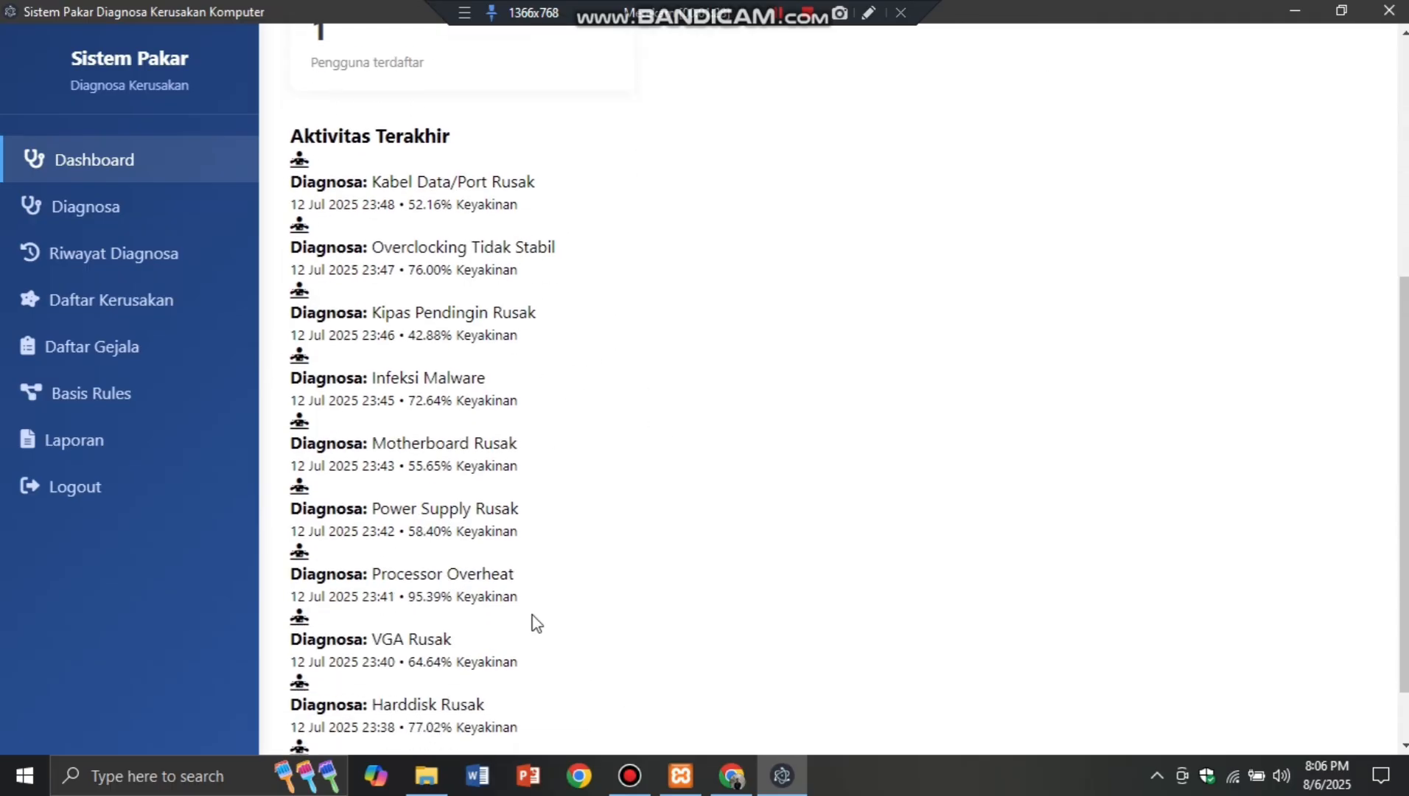
{"action": "scroll", "coordinate": [534, 620], "scroll_direction": "down", "scroll_amount": 1}
{"action": "scroll", "coordinate": [536, 623], "scroll_direction": "up", "scroll_amount": 8}
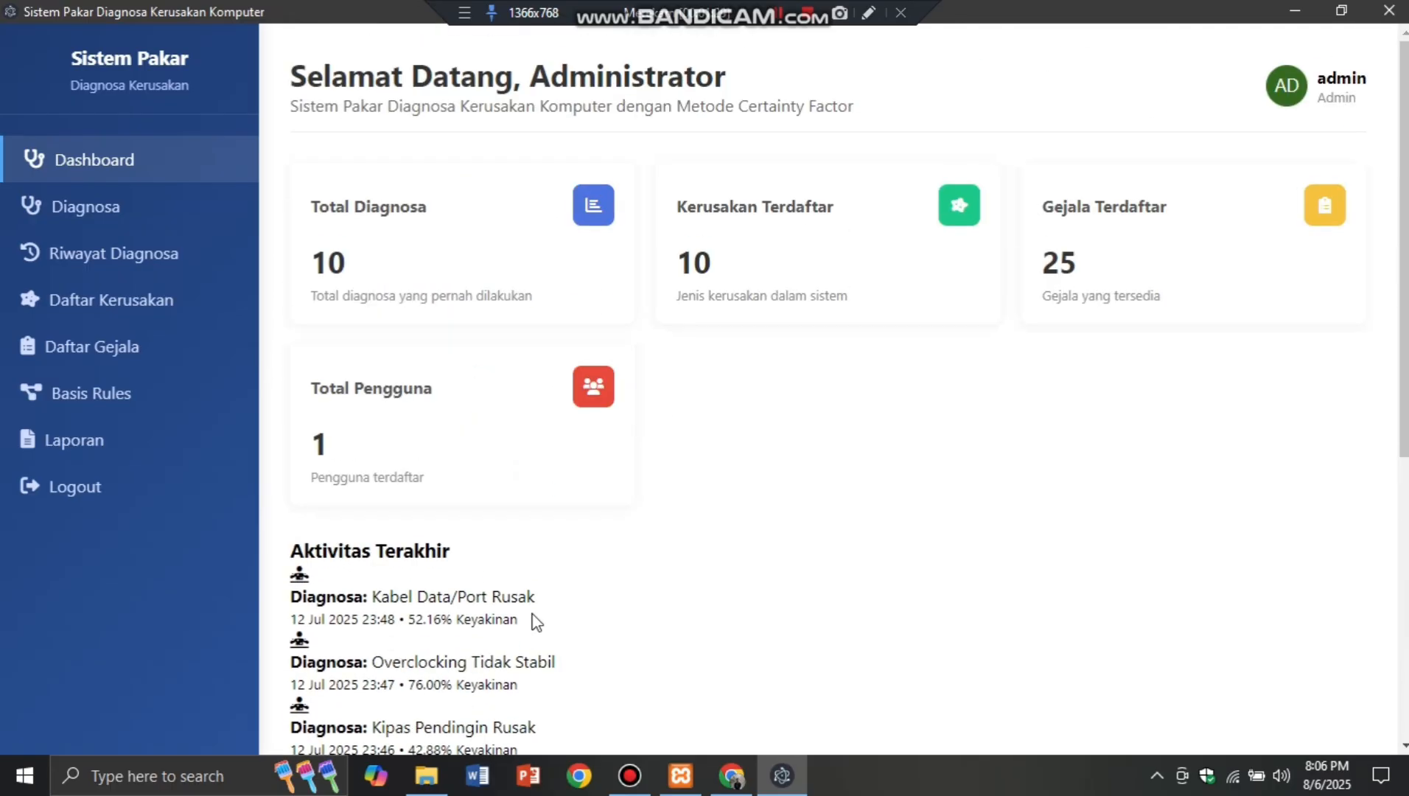
Step: In Diagnosa, tick G01 at Cukup Yakin (60%) and G02 at Sedikit Yakin (40%)
{"action": "left_click", "coordinate": [142, 210]}
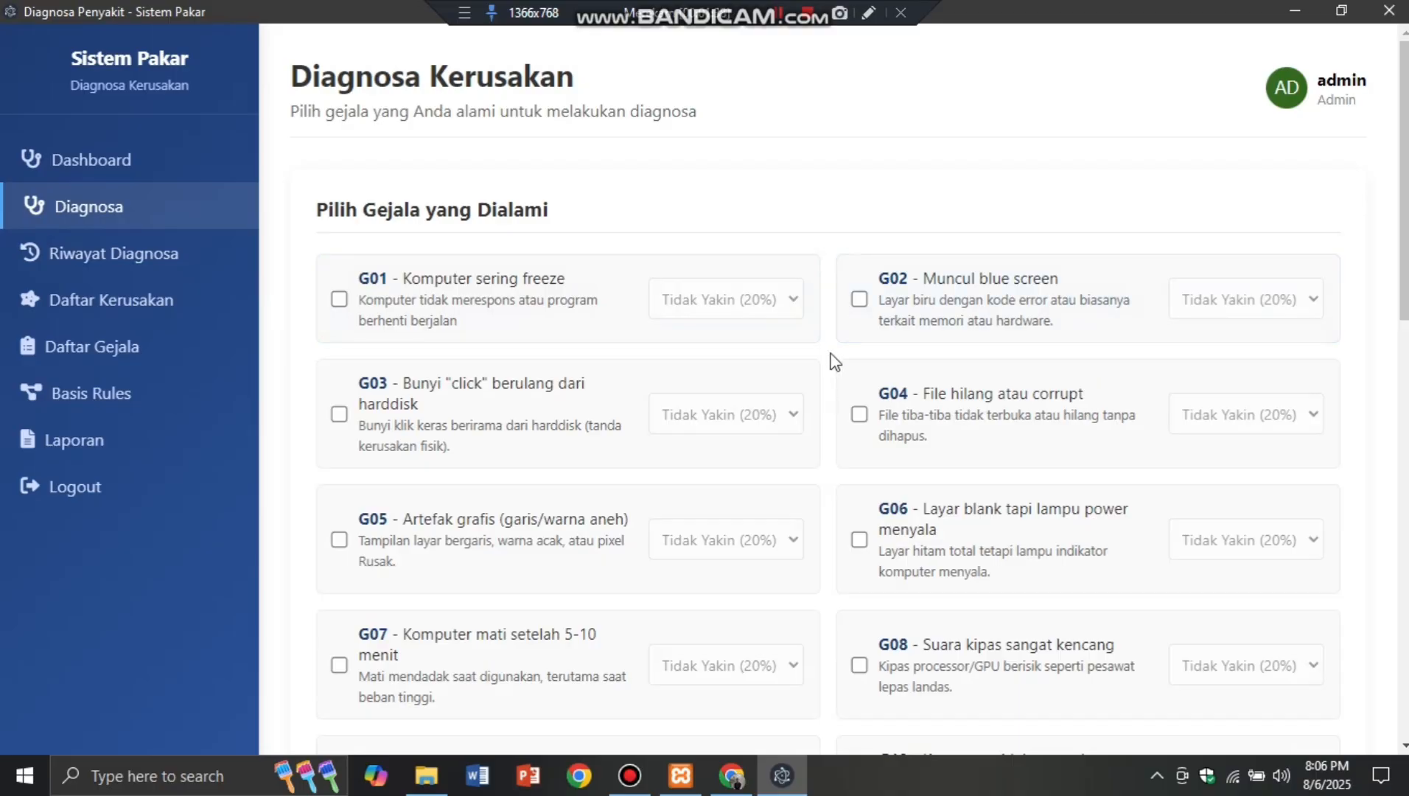
{"action": "left_click", "coordinate": [339, 299]}
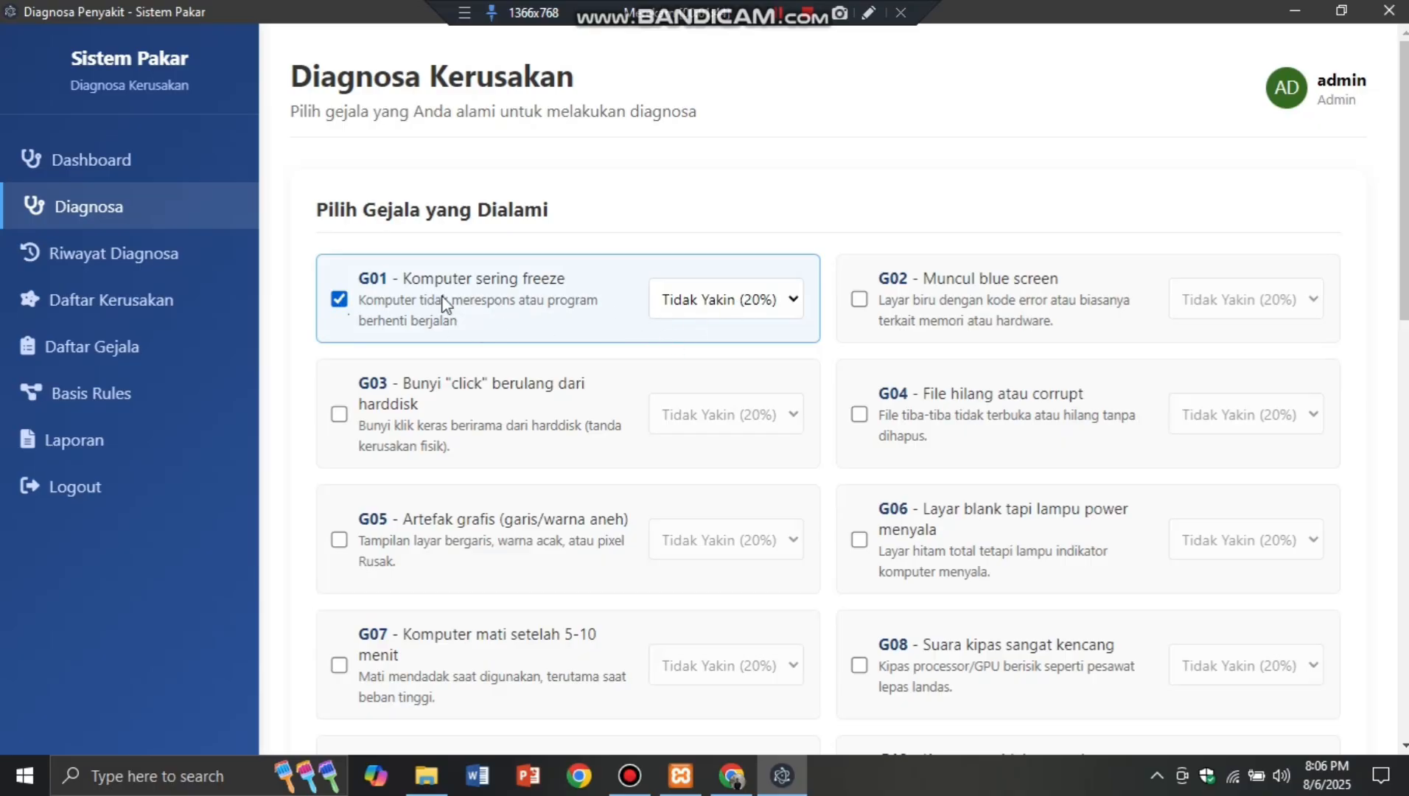
{"action": "left_click", "coordinate": [780, 303]}
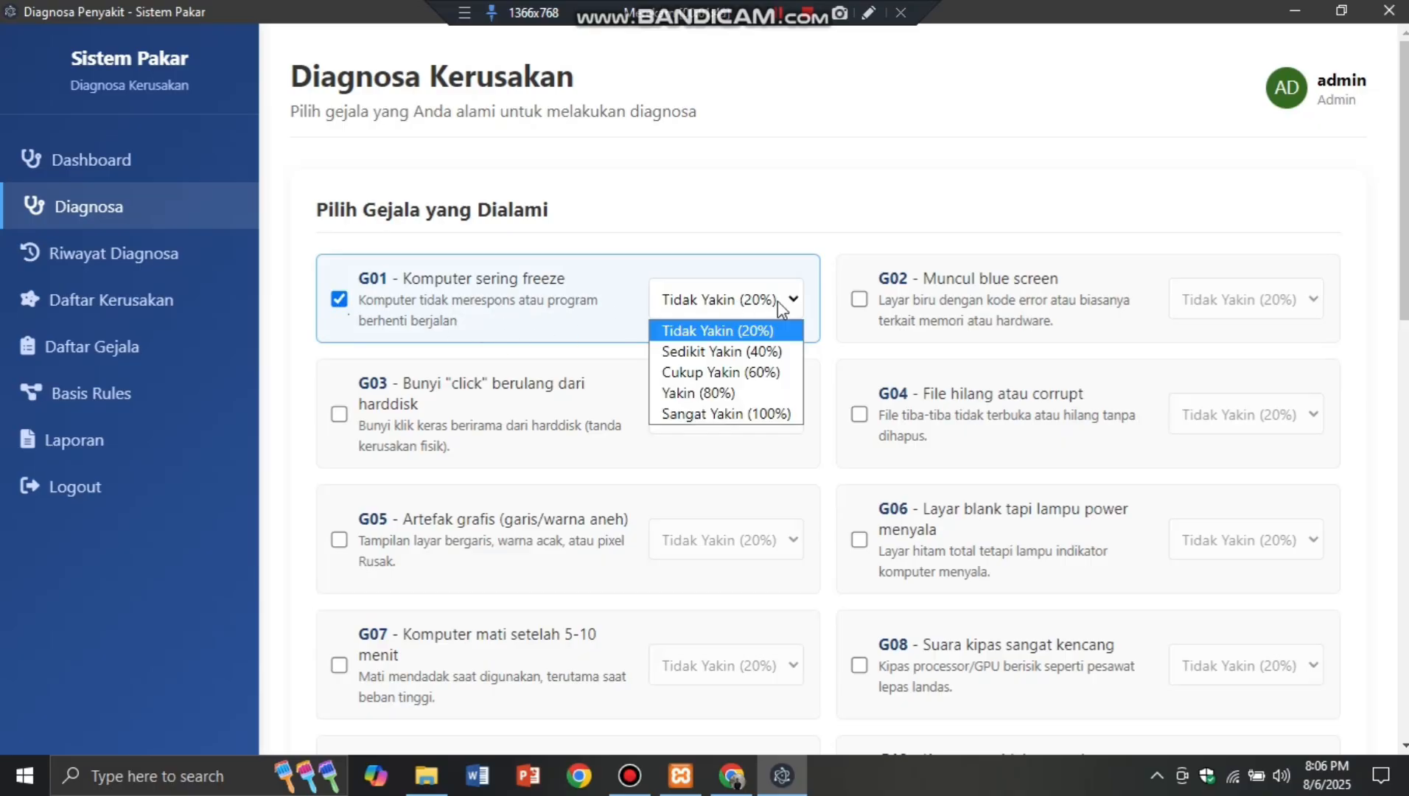
{"action": "left_click", "coordinate": [767, 372]}
{"action": "left_click", "coordinate": [860, 299]}
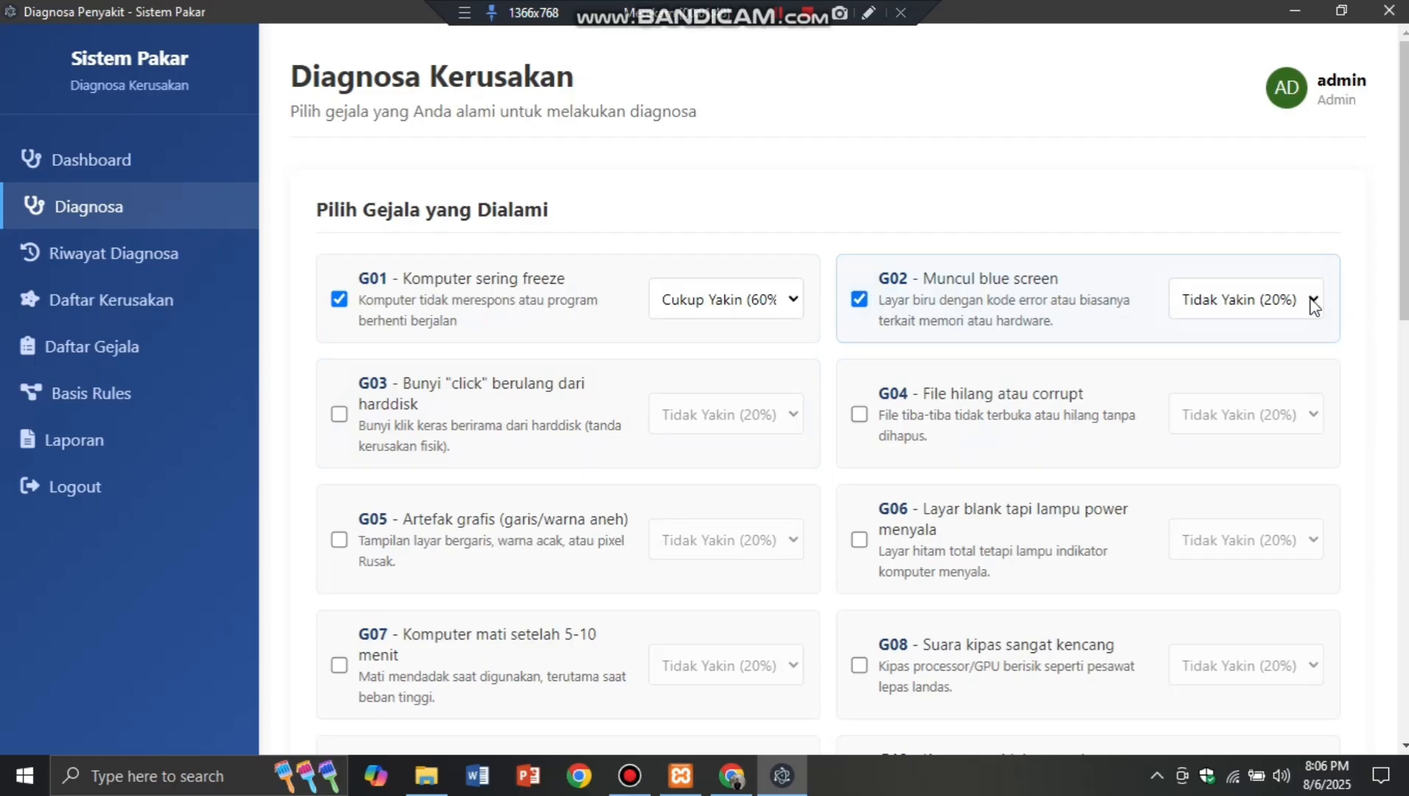
{"action": "left_click", "coordinate": [1314, 305]}
{"action": "left_click", "coordinate": [1285, 358]}
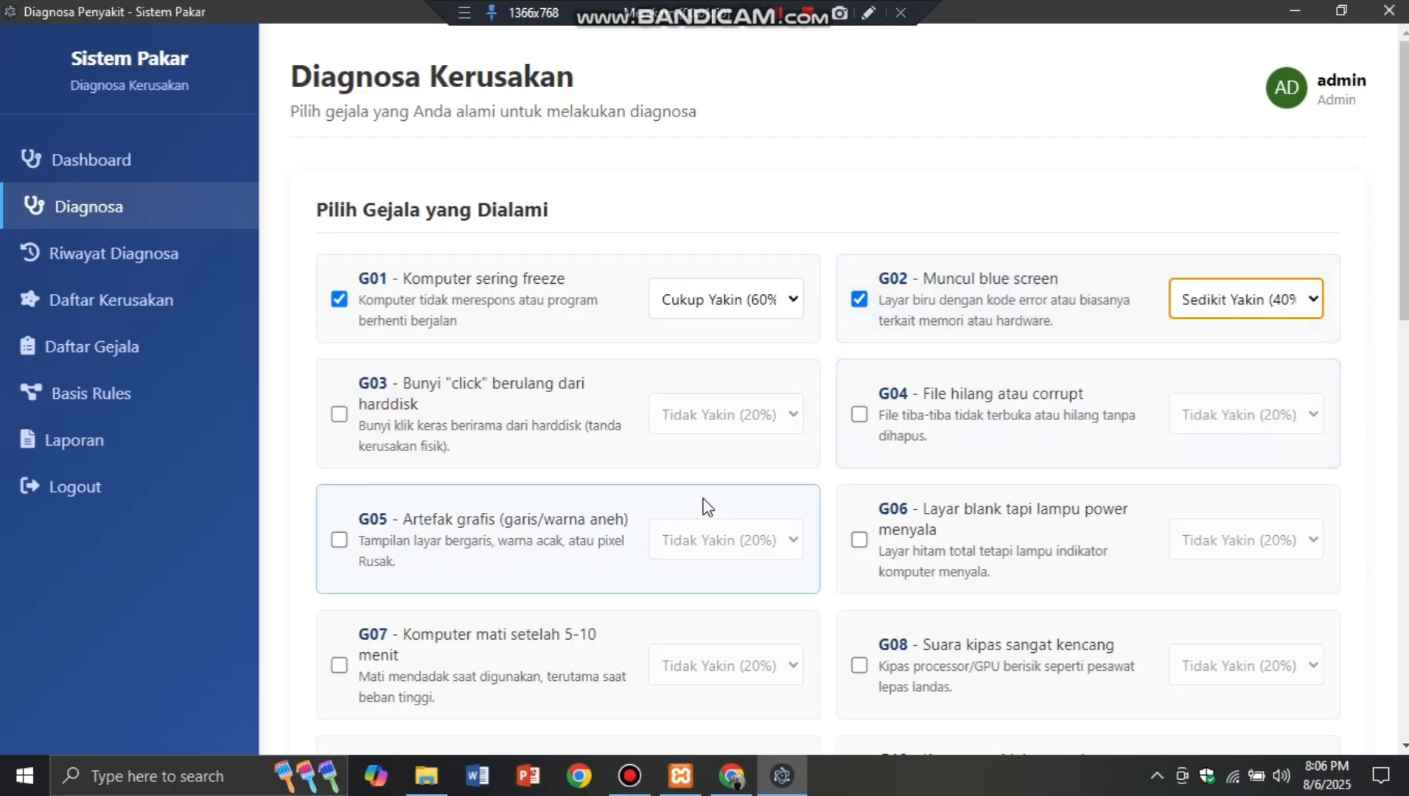
Step: Tick G21 at Cukup Yakin (60%) and run Proses Diagnosa
{"action": "scroll", "coordinate": [701, 504], "scroll_direction": "down", "scroll_amount": 10}
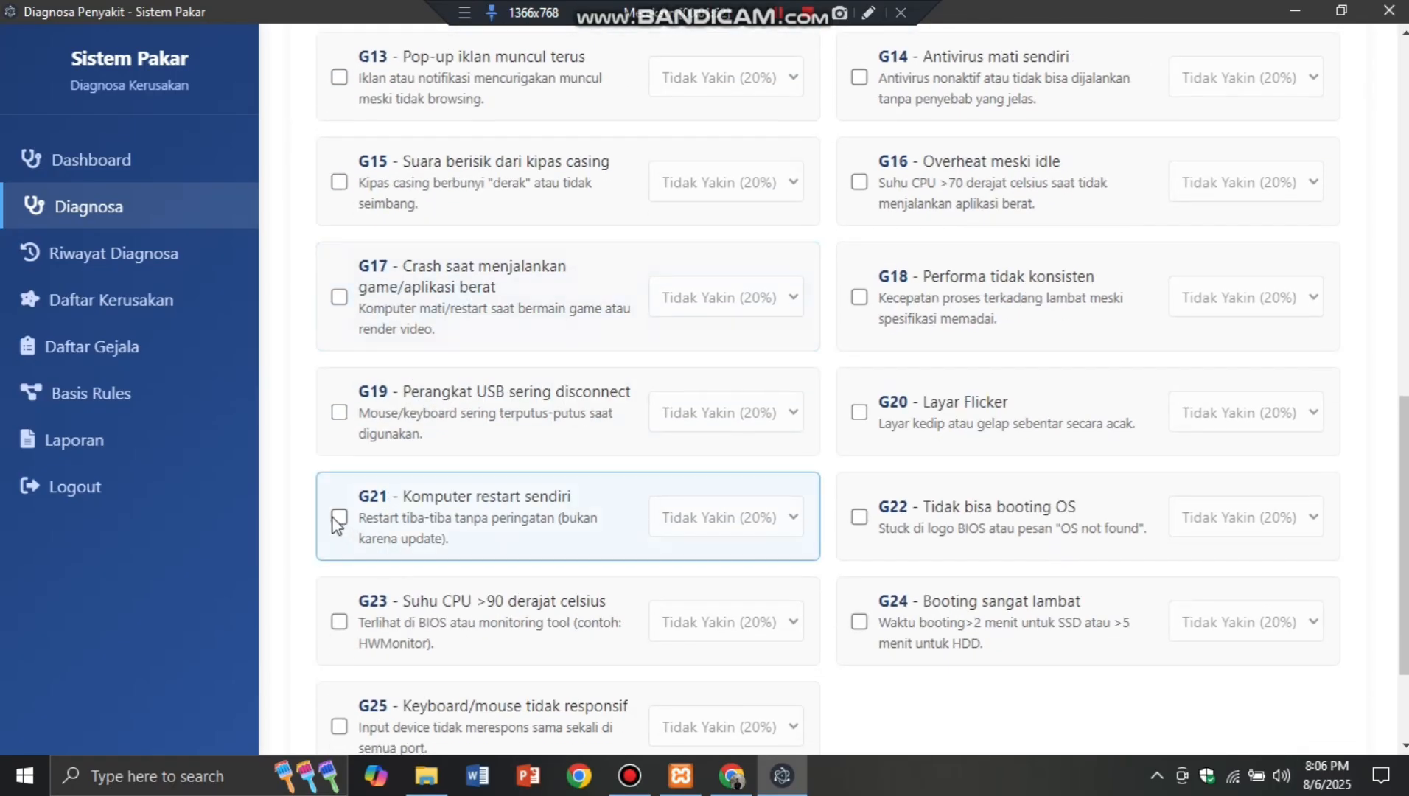
{"action": "left_click", "coordinate": [339, 518]}
{"action": "left_click", "coordinate": [719, 522]}
{"action": "left_click", "coordinate": [757, 590]}
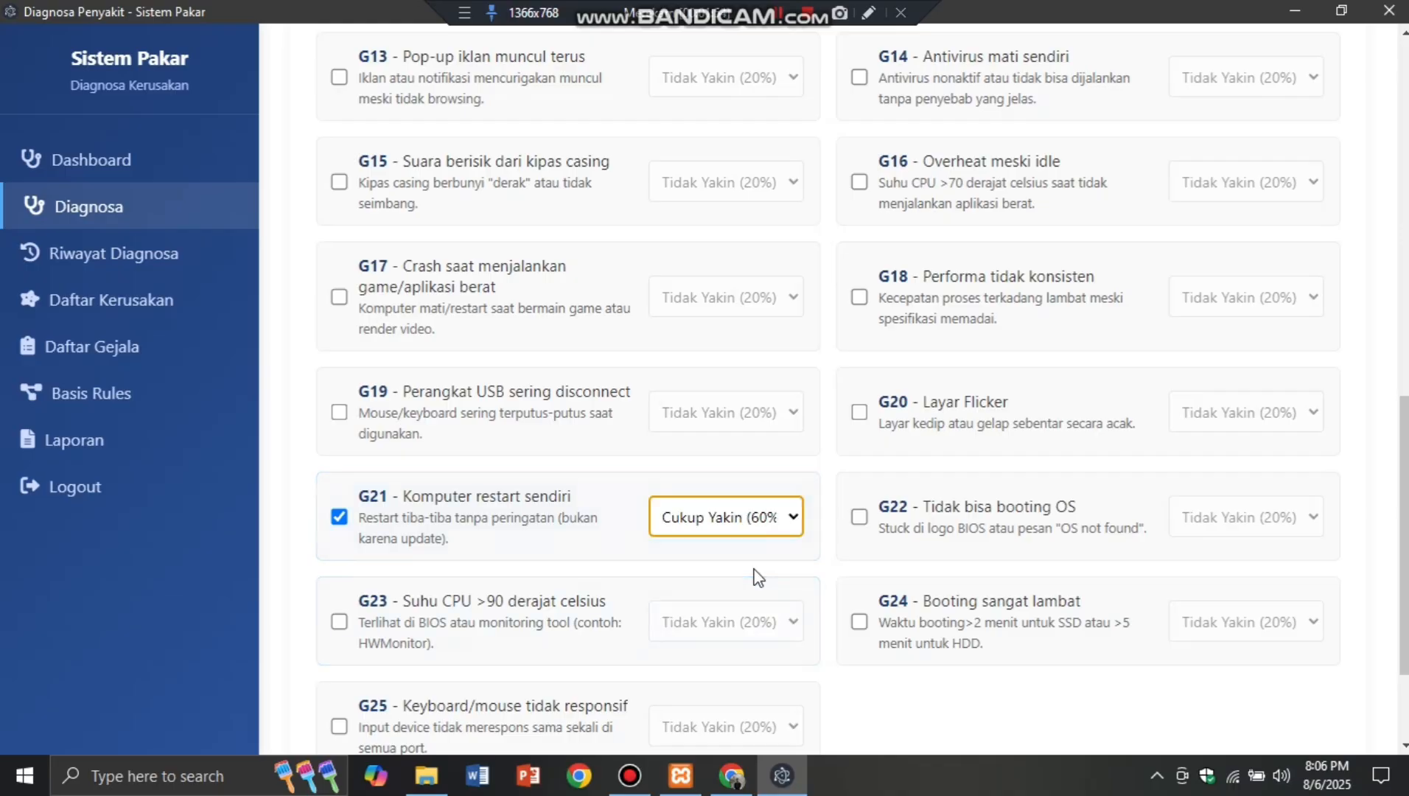
{"action": "scroll", "coordinate": [755, 575], "scroll_direction": "down", "scroll_amount": 2}
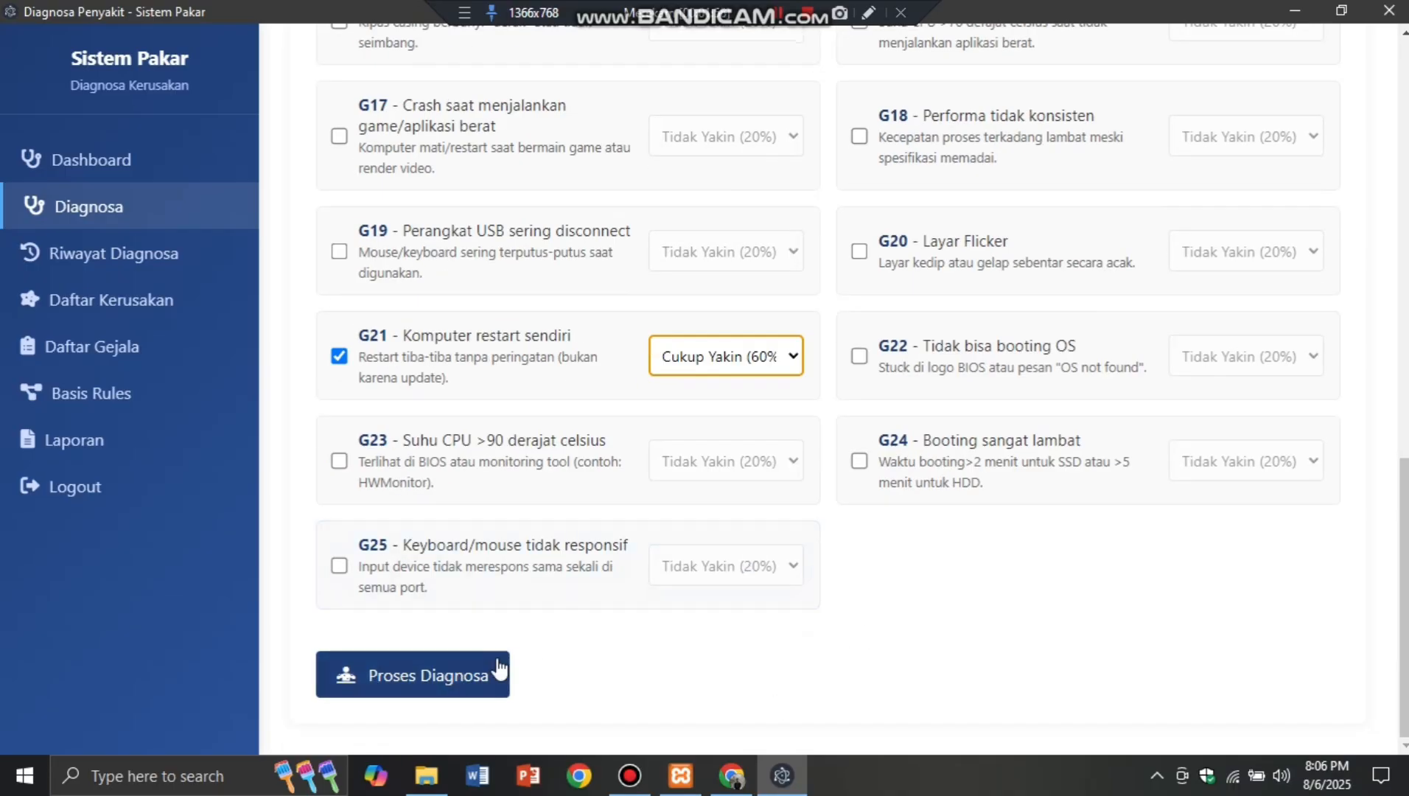
{"action": "left_click", "coordinate": [466, 693]}
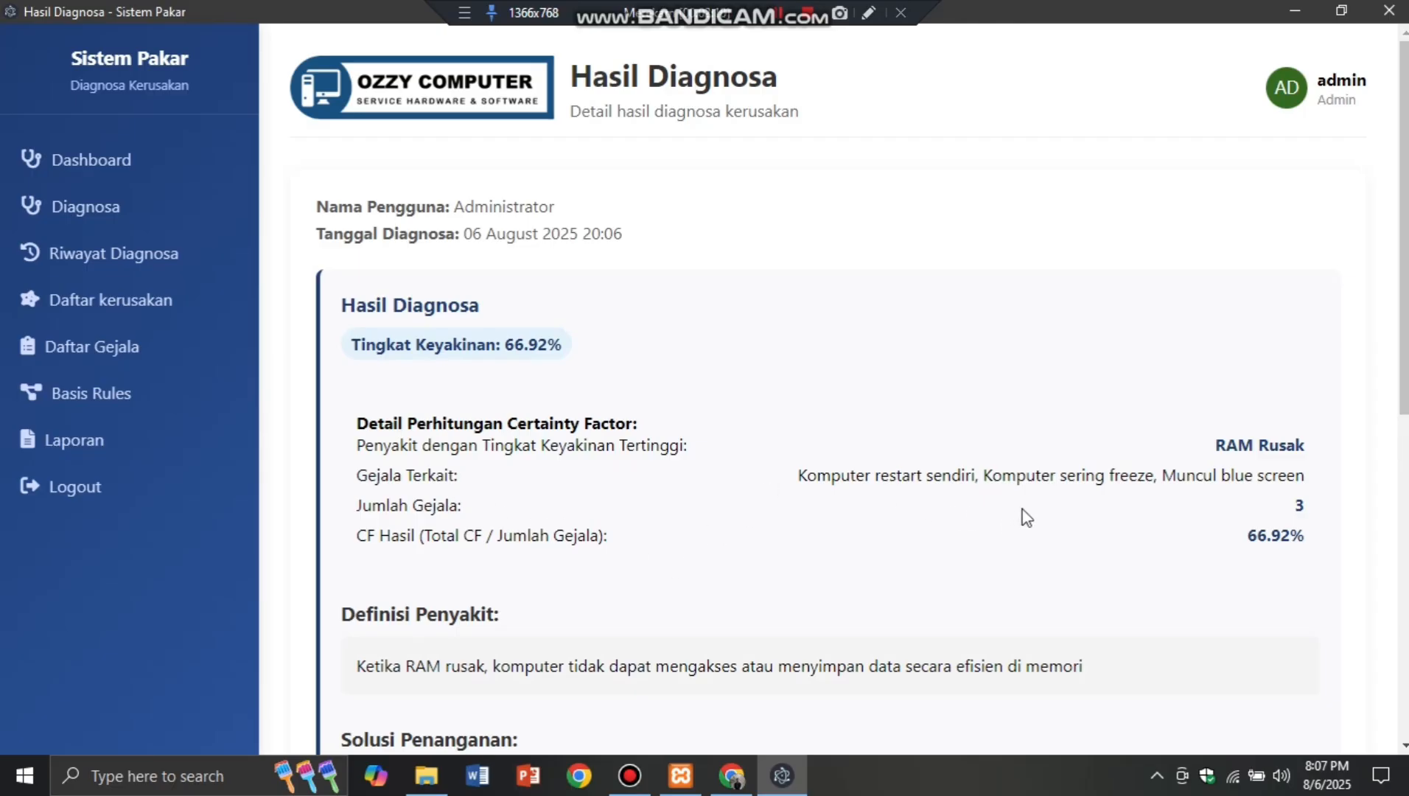
Step: Review the RAM Rusak 66.92% result and send it to print with Cetak Hasil
{"action": "scroll", "coordinate": [1017, 516], "scroll_direction": "down", "scroll_amount": 3}
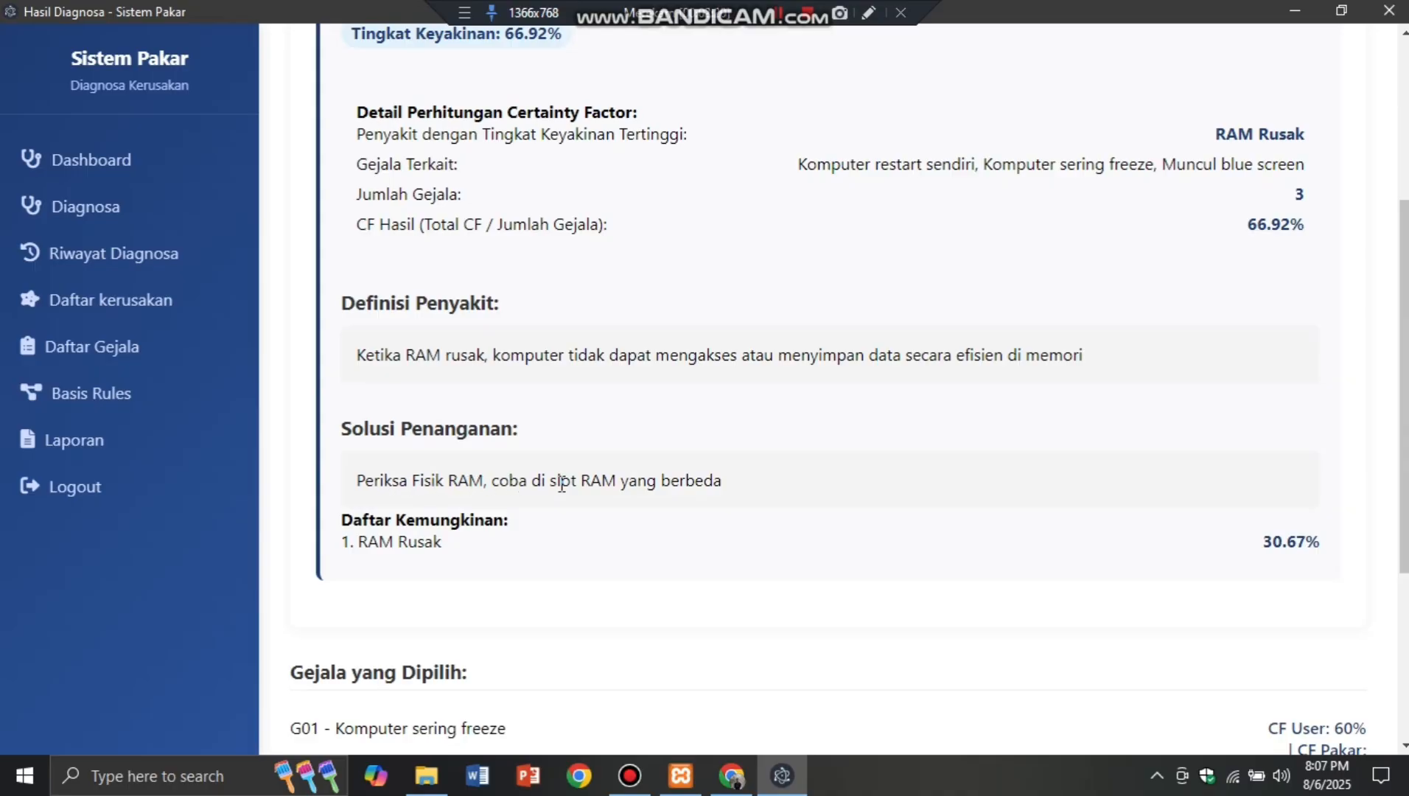
{"action": "scroll", "coordinate": [698, 504], "scroll_direction": "down", "scroll_amount": 3}
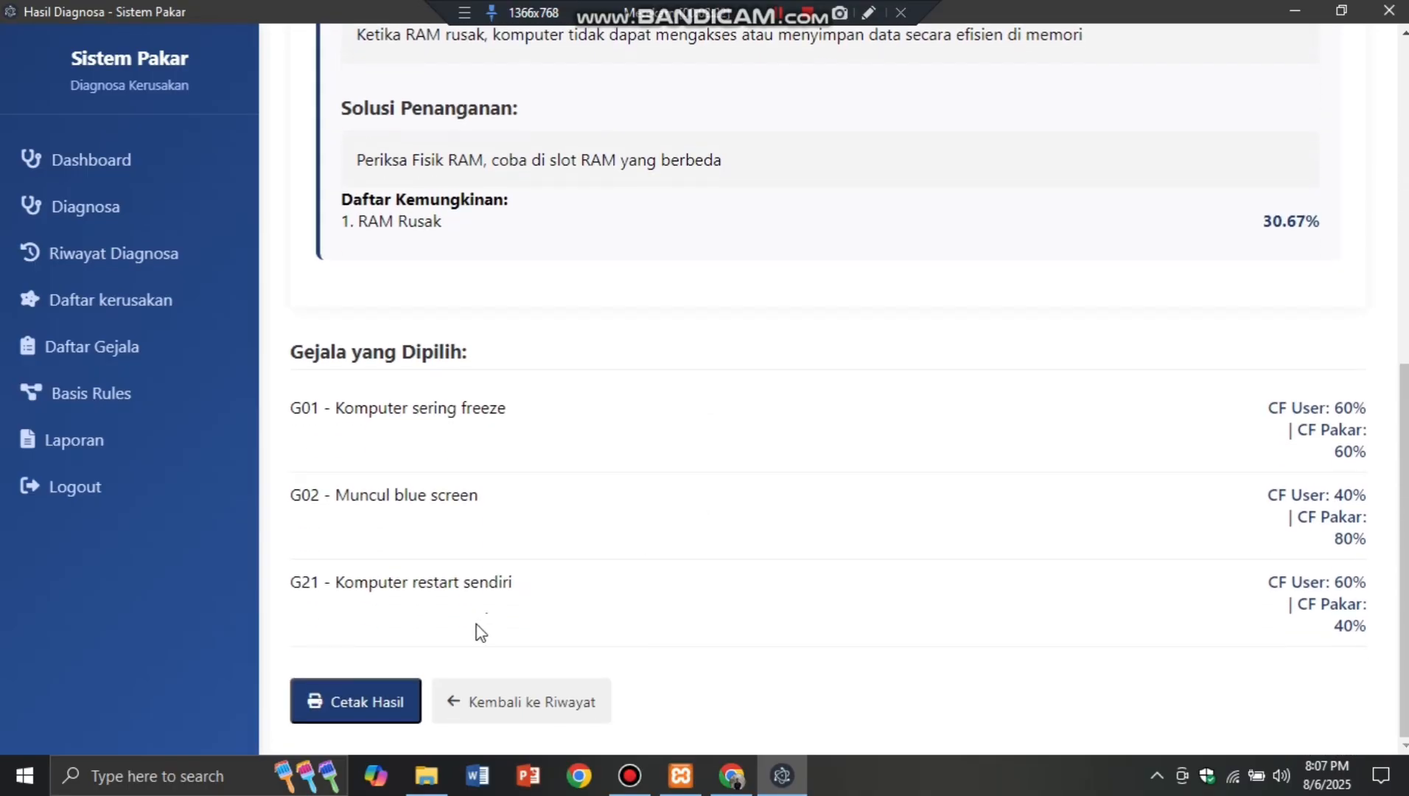
{"action": "left_click", "coordinate": [357, 702]}
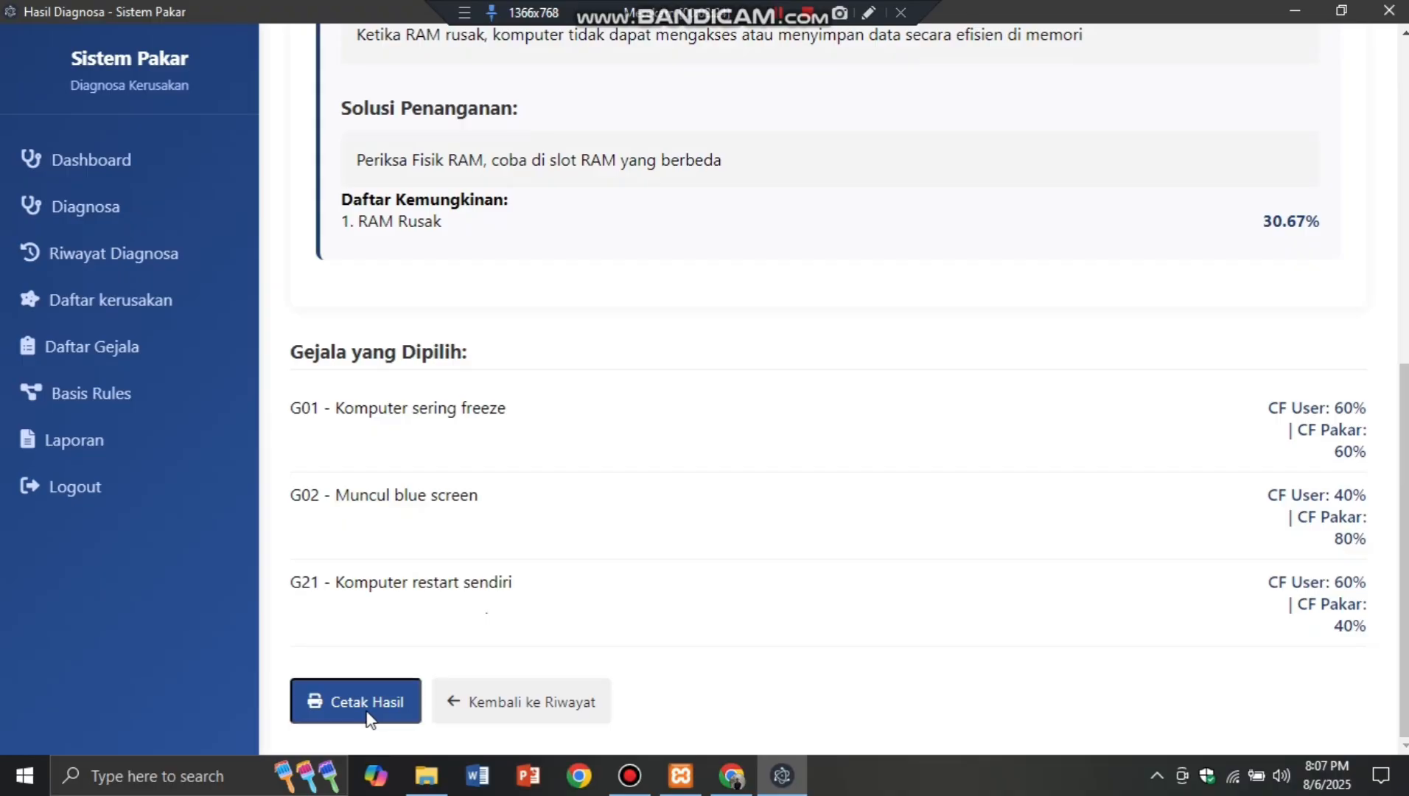
Step: Save the diagnosis result as the PDF 'hasil diagnosa'
{"action": "left_click", "coordinate": [271, 421]}
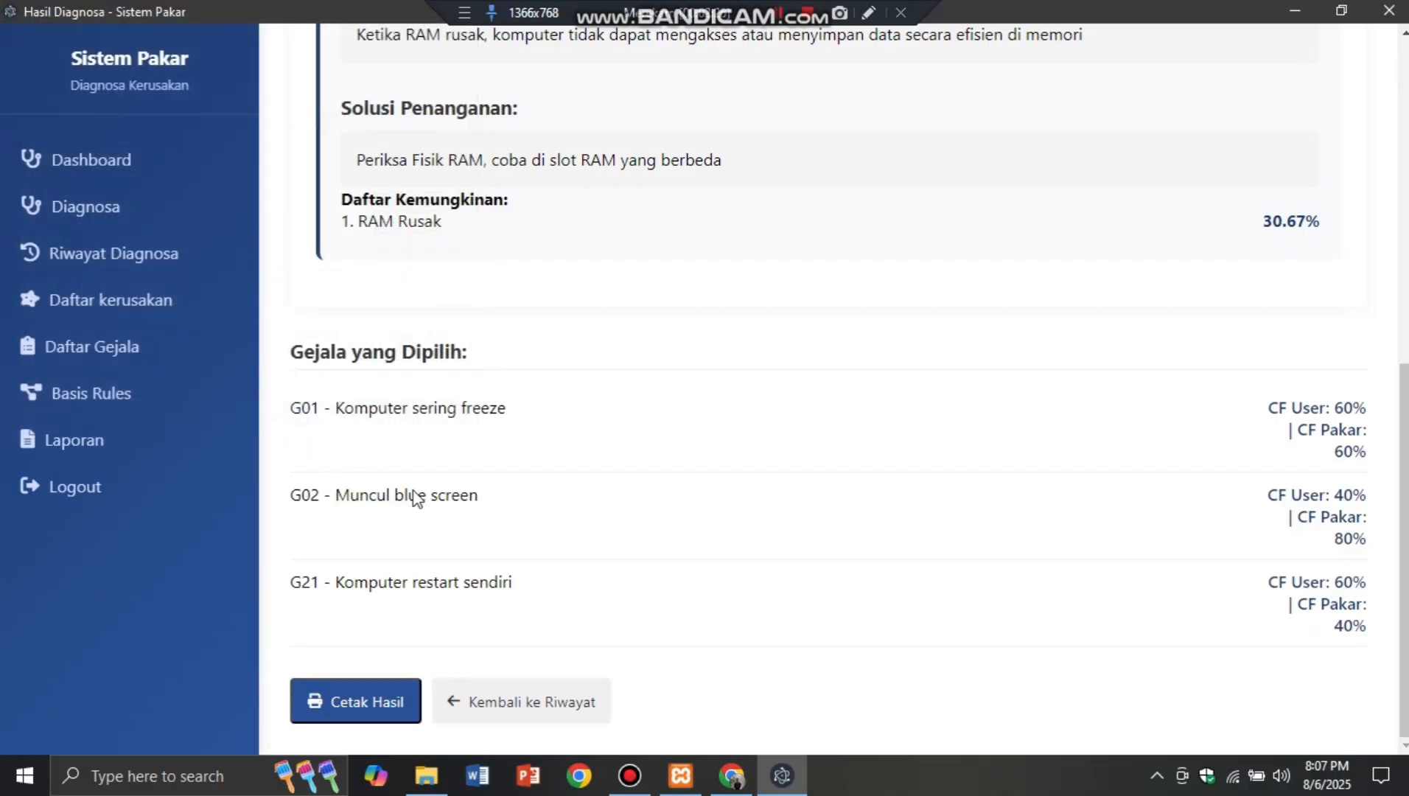
{"action": "type", "text": "h"}
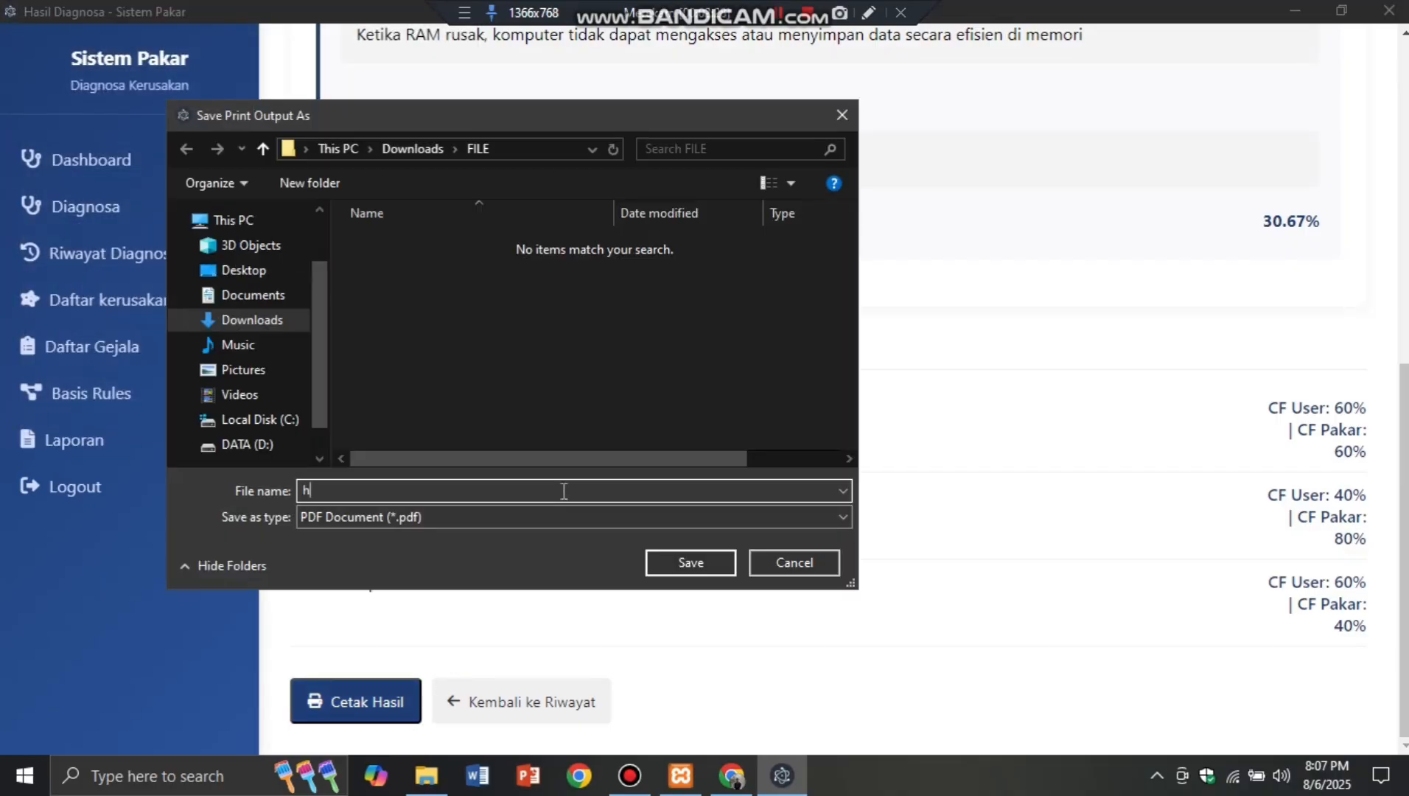
{"action": "type", "text": "asil diagnosa"}
{"action": "left_click", "coordinate": [671, 560]}
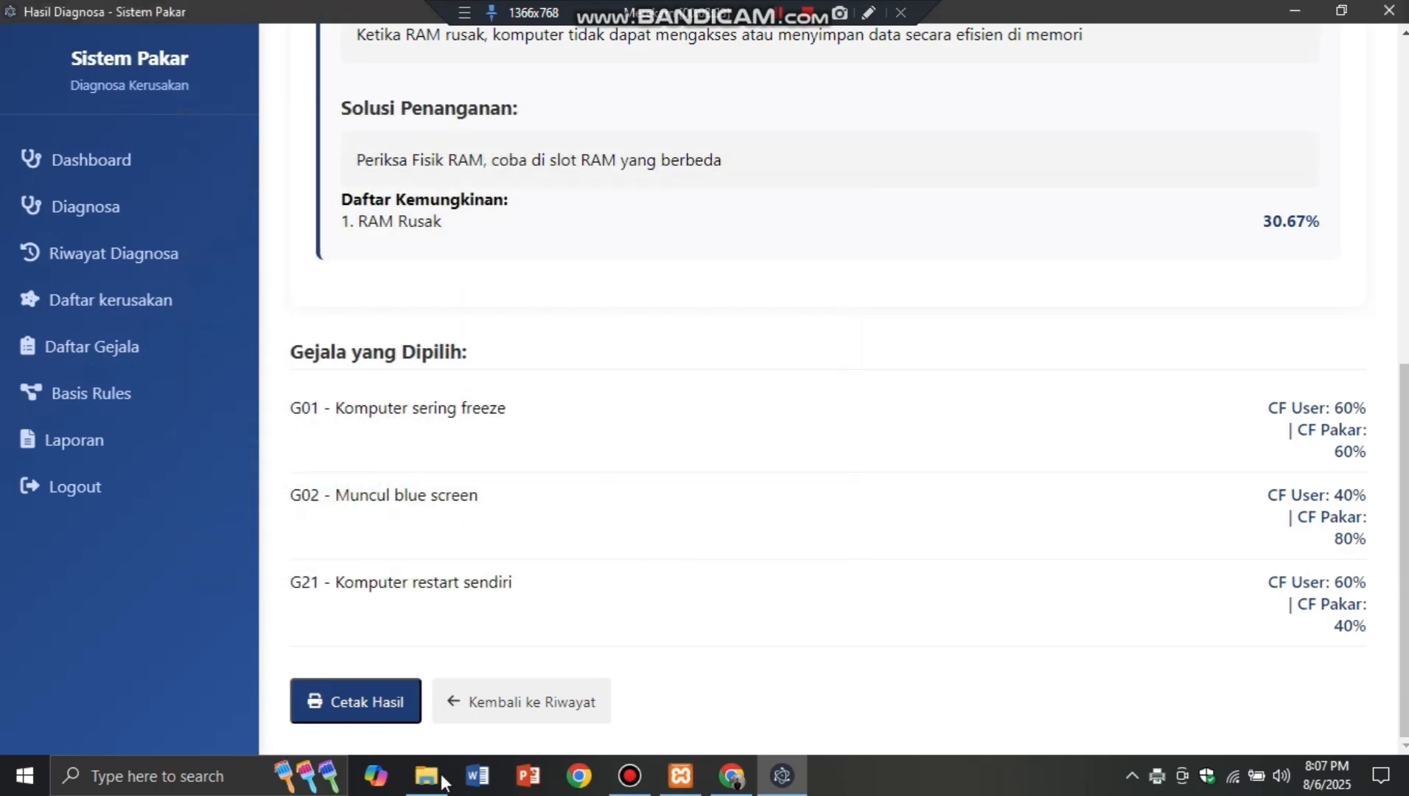
Step: Open hasil diagnosa.pdf from the Downloads FILE folder in File Explorer
{"action": "left_click", "coordinate": [442, 780]}
{"action": "left_click", "coordinate": [322, 258]}
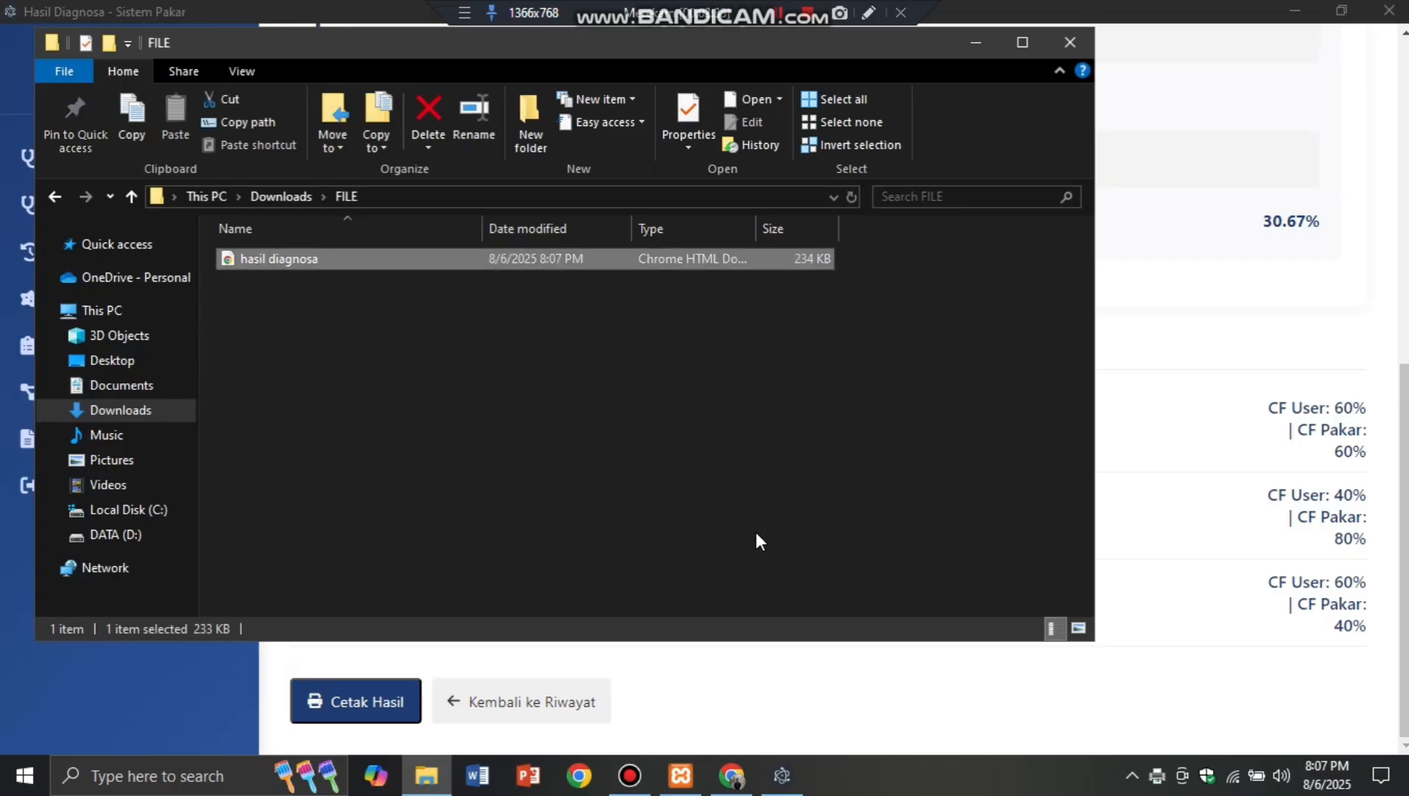
{"action": "key", "text": "Return"}
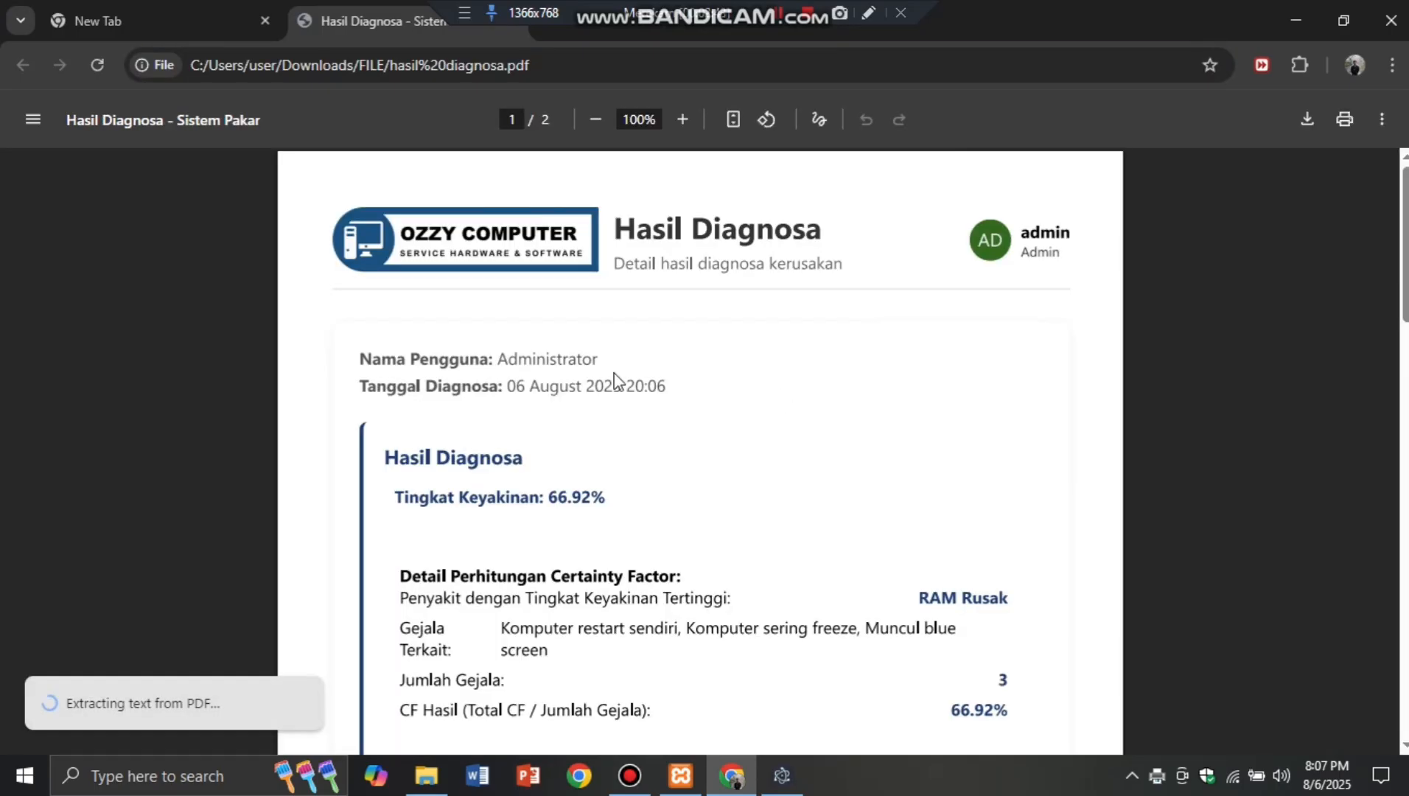
Step: Scroll through both pages of the hasil diagnosa PDF, then switch back to the Hasil Diagnosa window
{"action": "scroll", "coordinate": [818, 527], "scroll_direction": "down", "scroll_amount": 3}
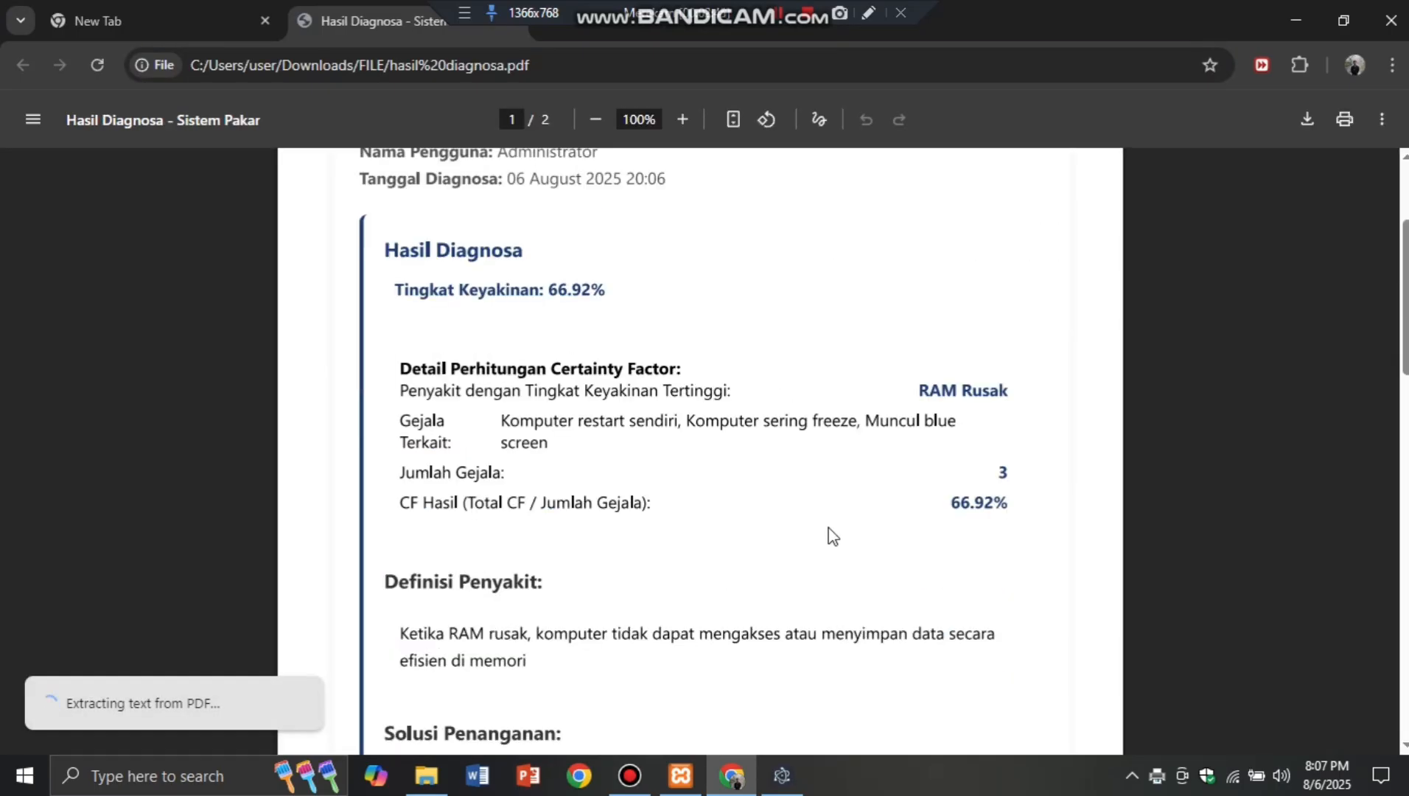
{"action": "scroll", "coordinate": [882, 578], "scroll_direction": "down", "scroll_amount": 6}
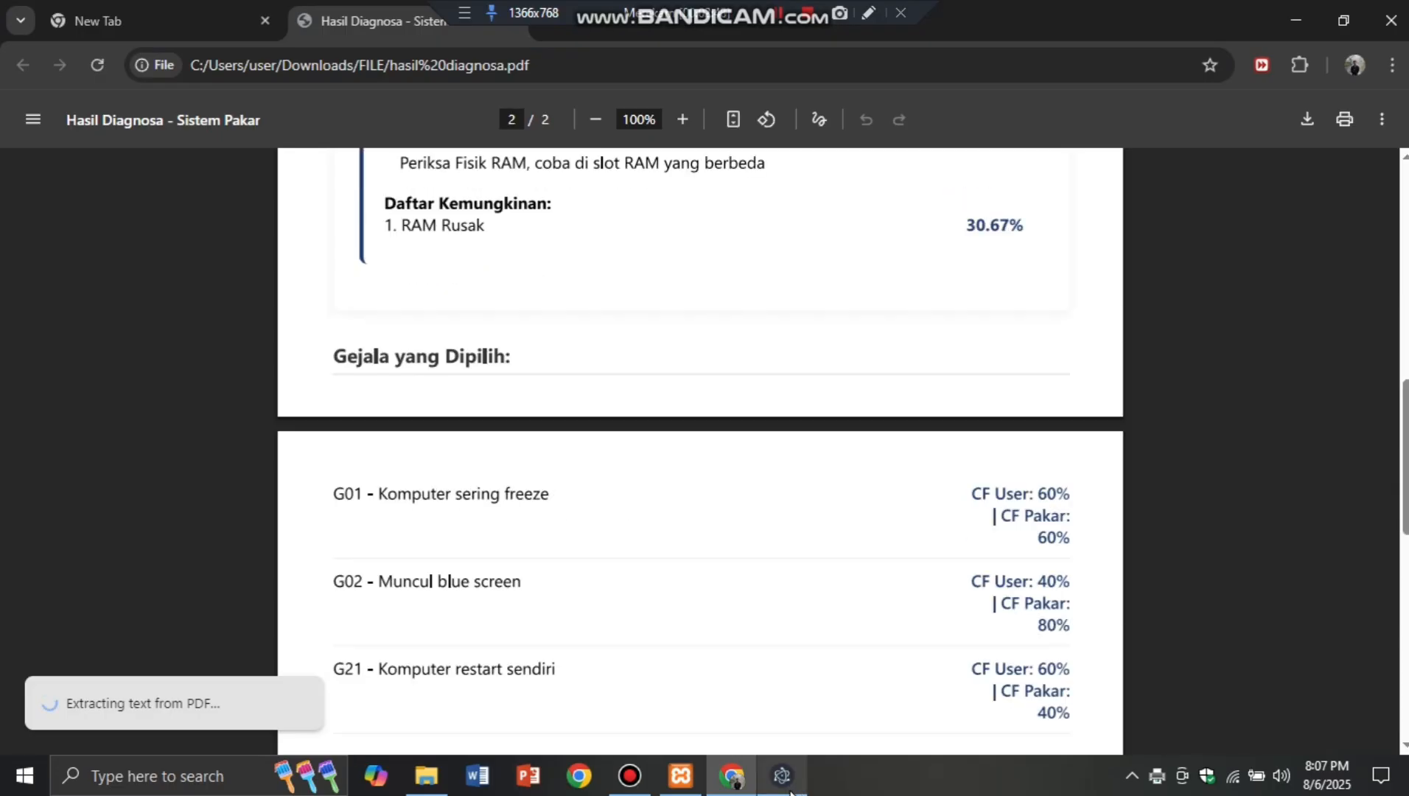
{"action": "left_click", "coordinate": [789, 780]}
{"action": "left_click", "coordinate": [707, 612]}
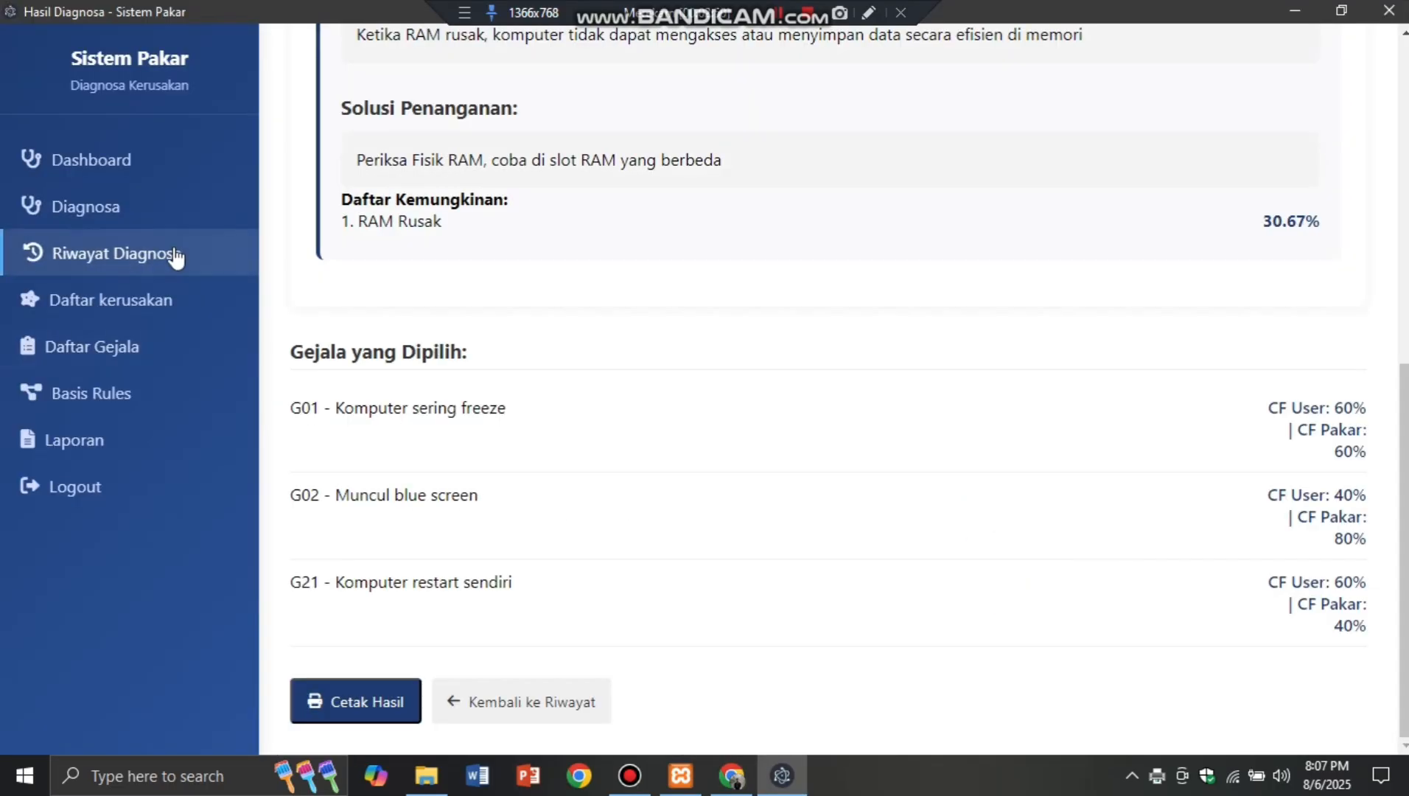
Step: Look over Riwayat Diagnosa and the symptom list, then return to the diagnosis history
{"action": "left_click", "coordinate": [175, 254]}
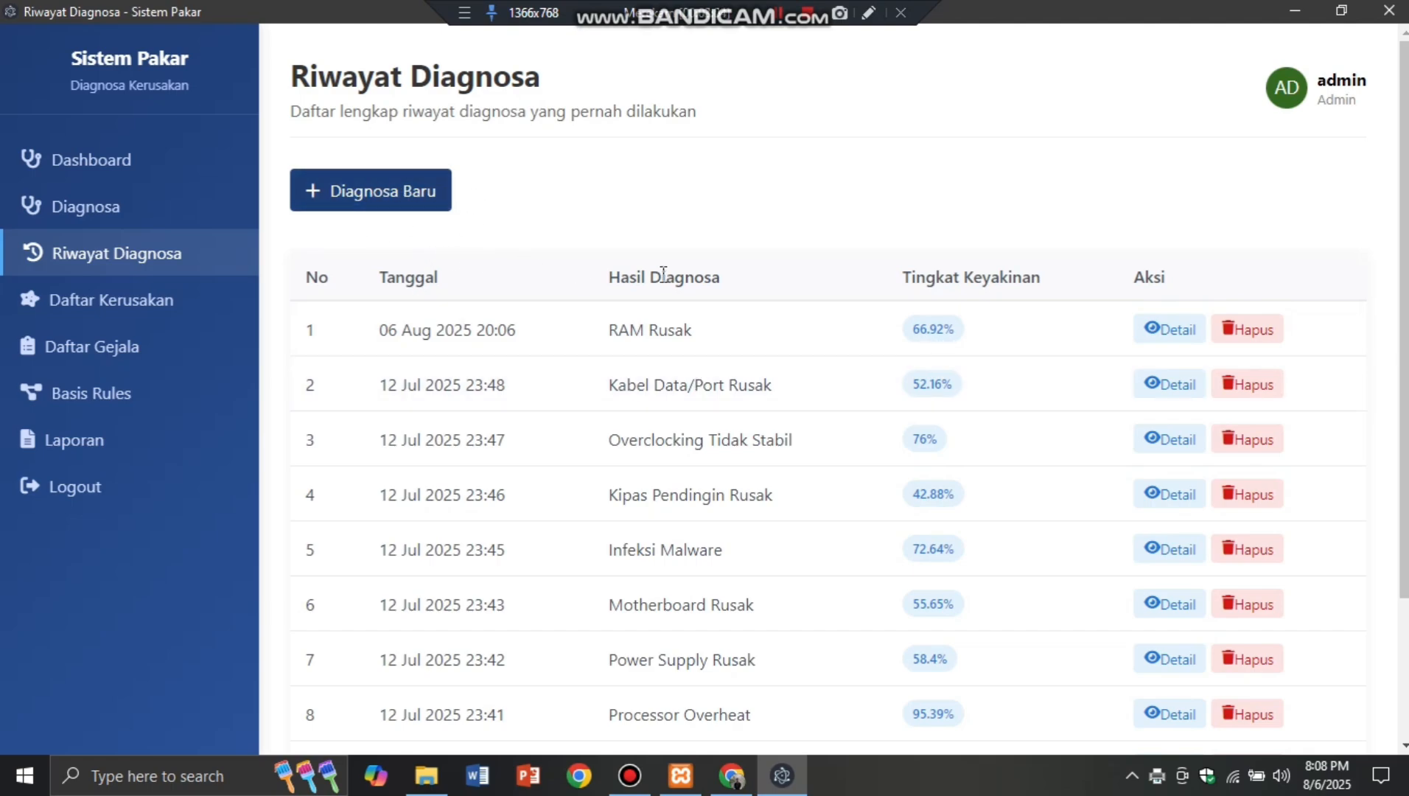
{"action": "left_click", "coordinate": [423, 206]}
{"action": "scroll", "coordinate": [713, 442], "scroll_direction": "down", "scroll_amount": 1}
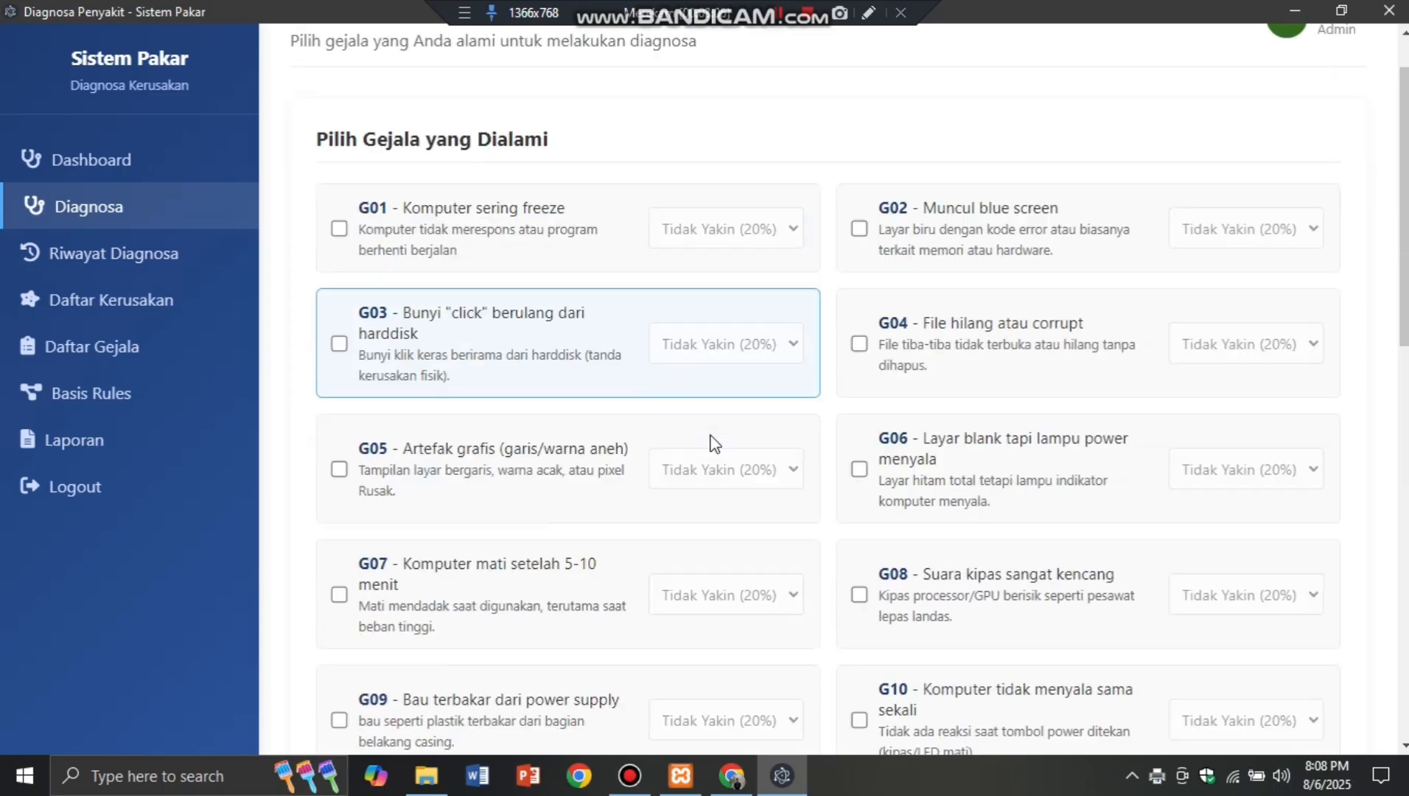
{"action": "scroll", "coordinate": [714, 442], "scroll_direction": "down", "scroll_amount": 10}
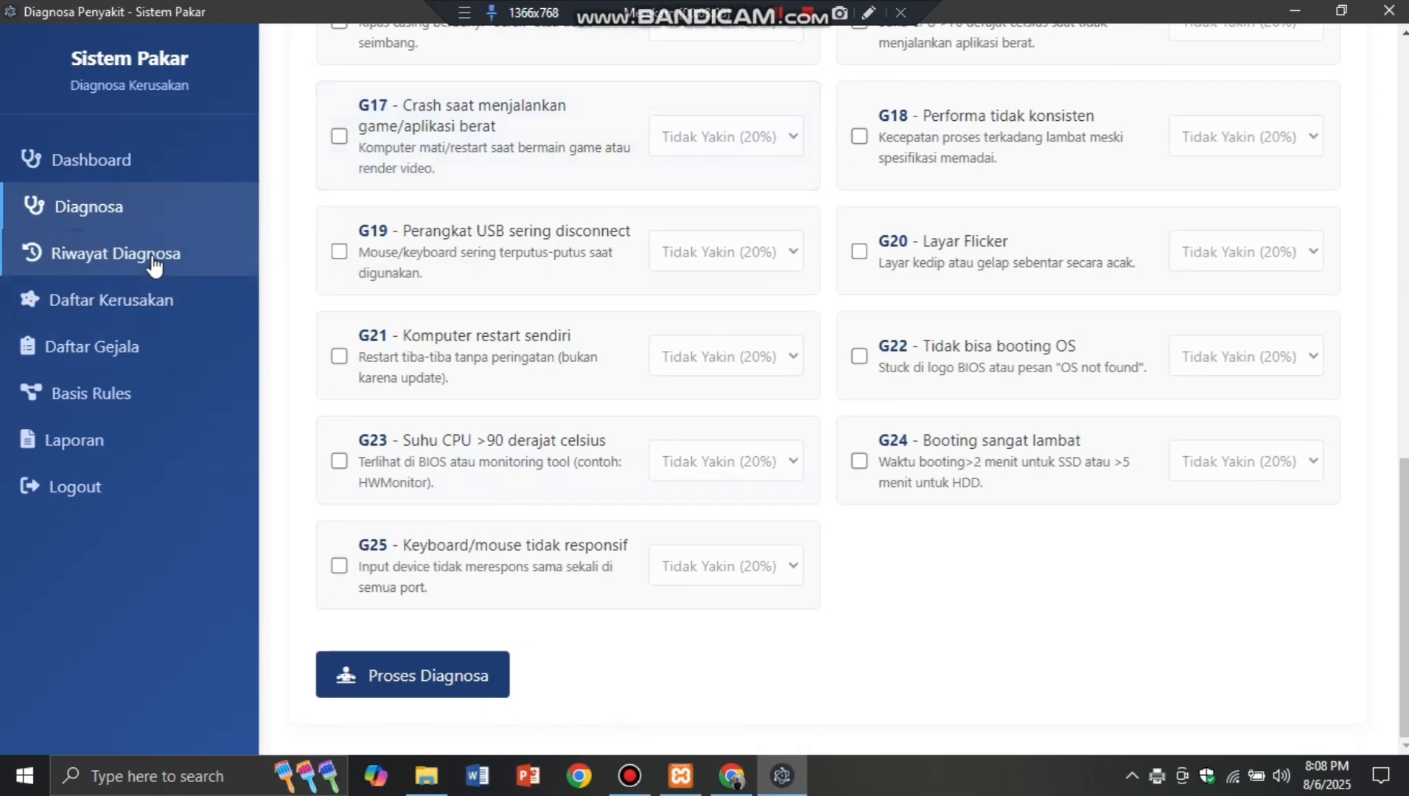
{"action": "left_click", "coordinate": [154, 264]}
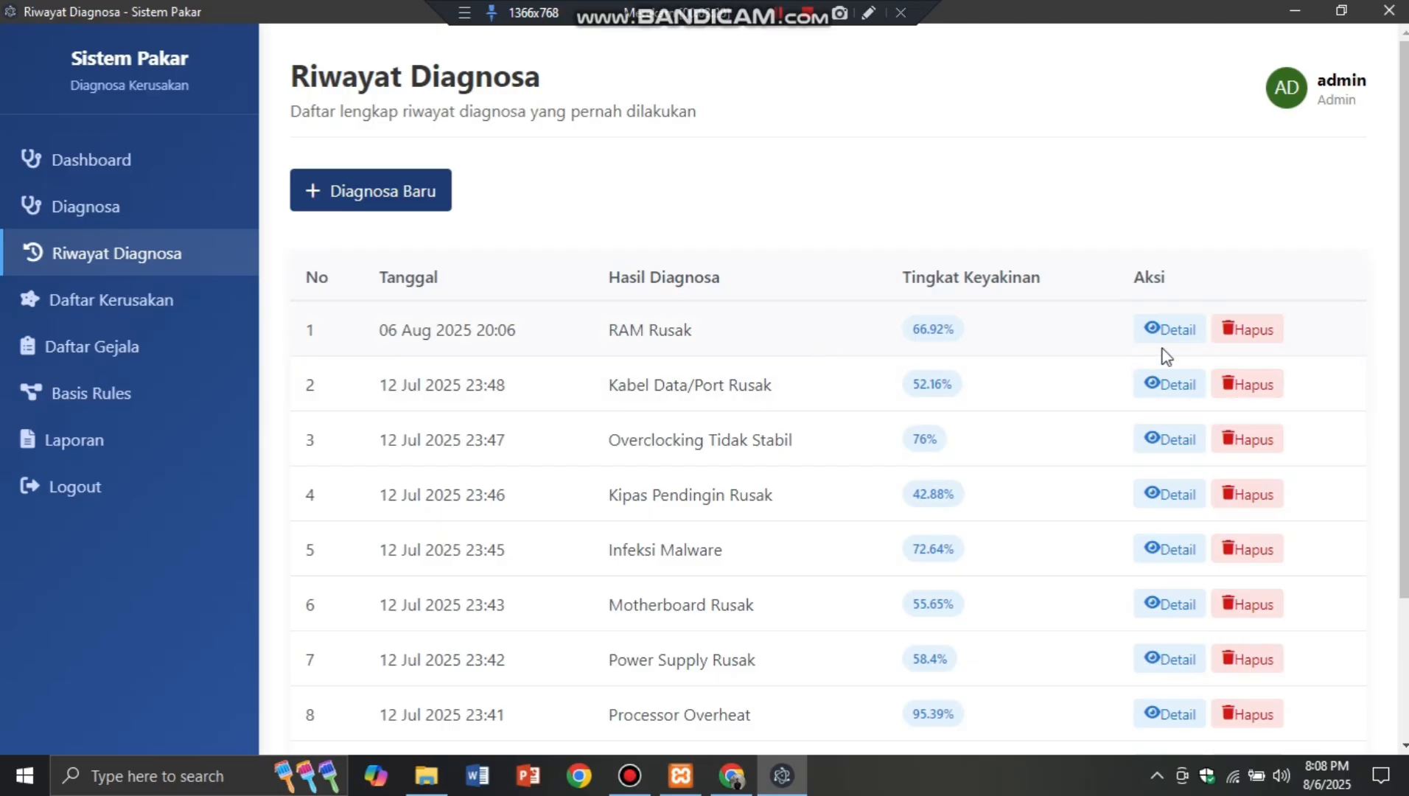
Step: Delete the 06 Aug 2025 RAM Rusak diagnosis record and confirm with OK
{"action": "left_click", "coordinate": [1251, 331]}
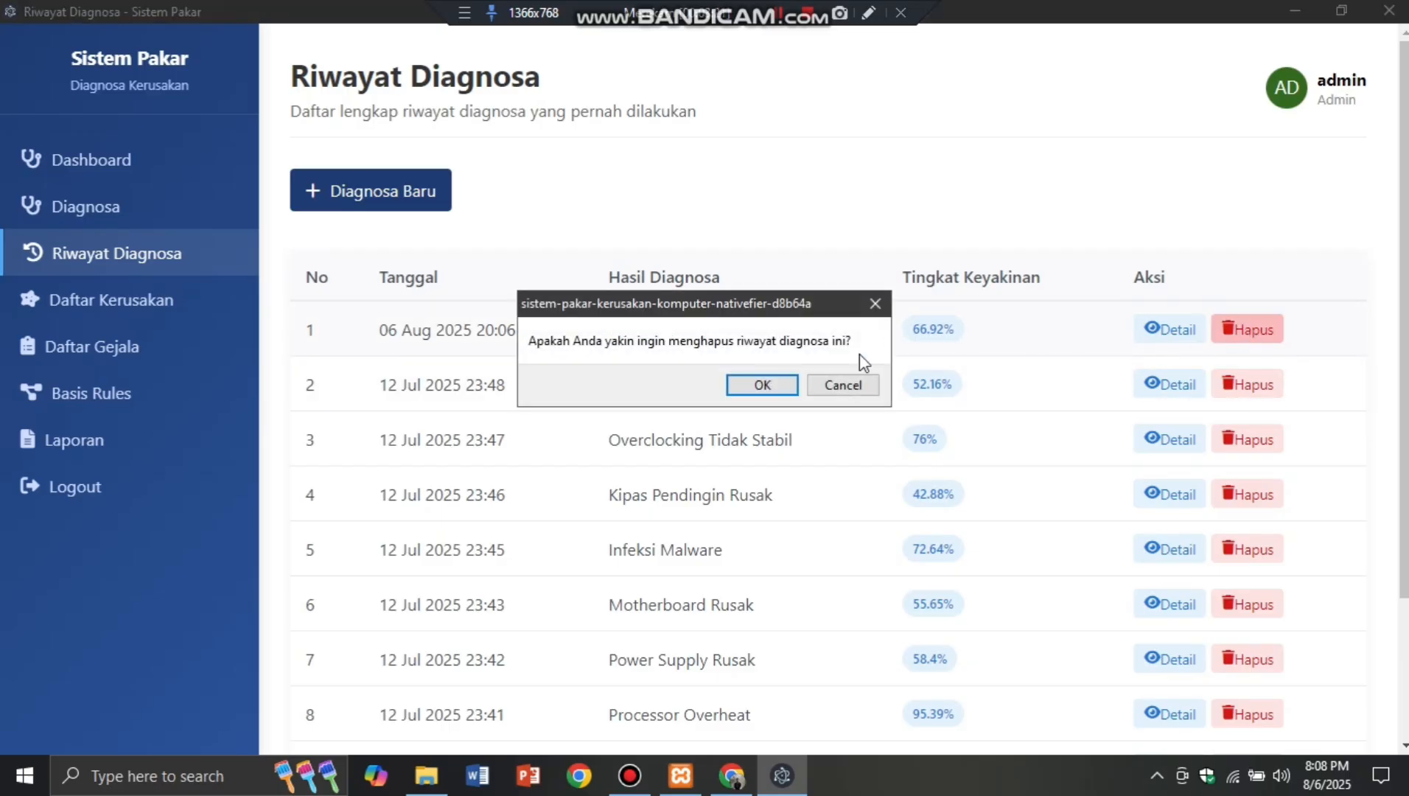
{"action": "left_click", "coordinate": [763, 384]}
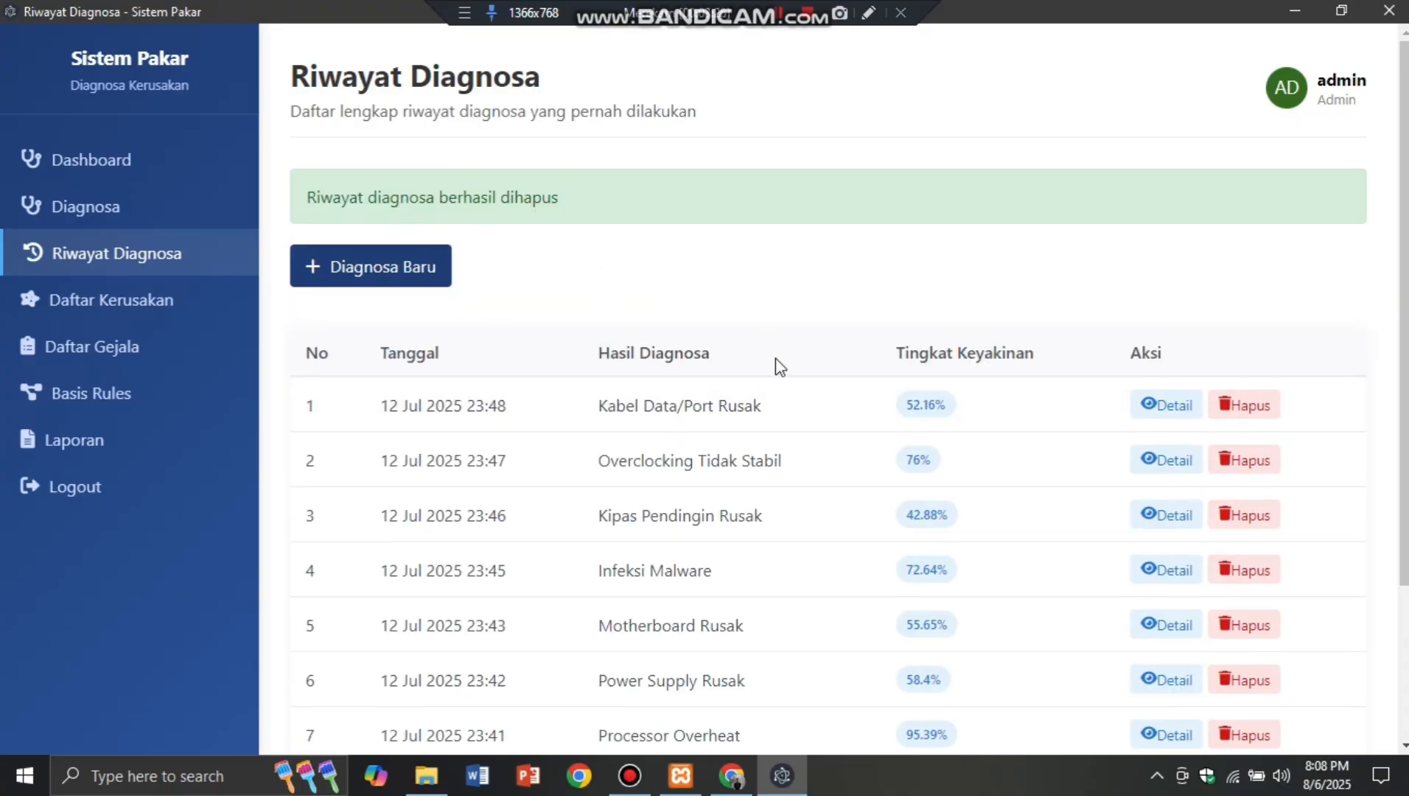
{"action": "scroll", "coordinate": [958, 561], "scroll_direction": "down", "scroll_amount": 3}
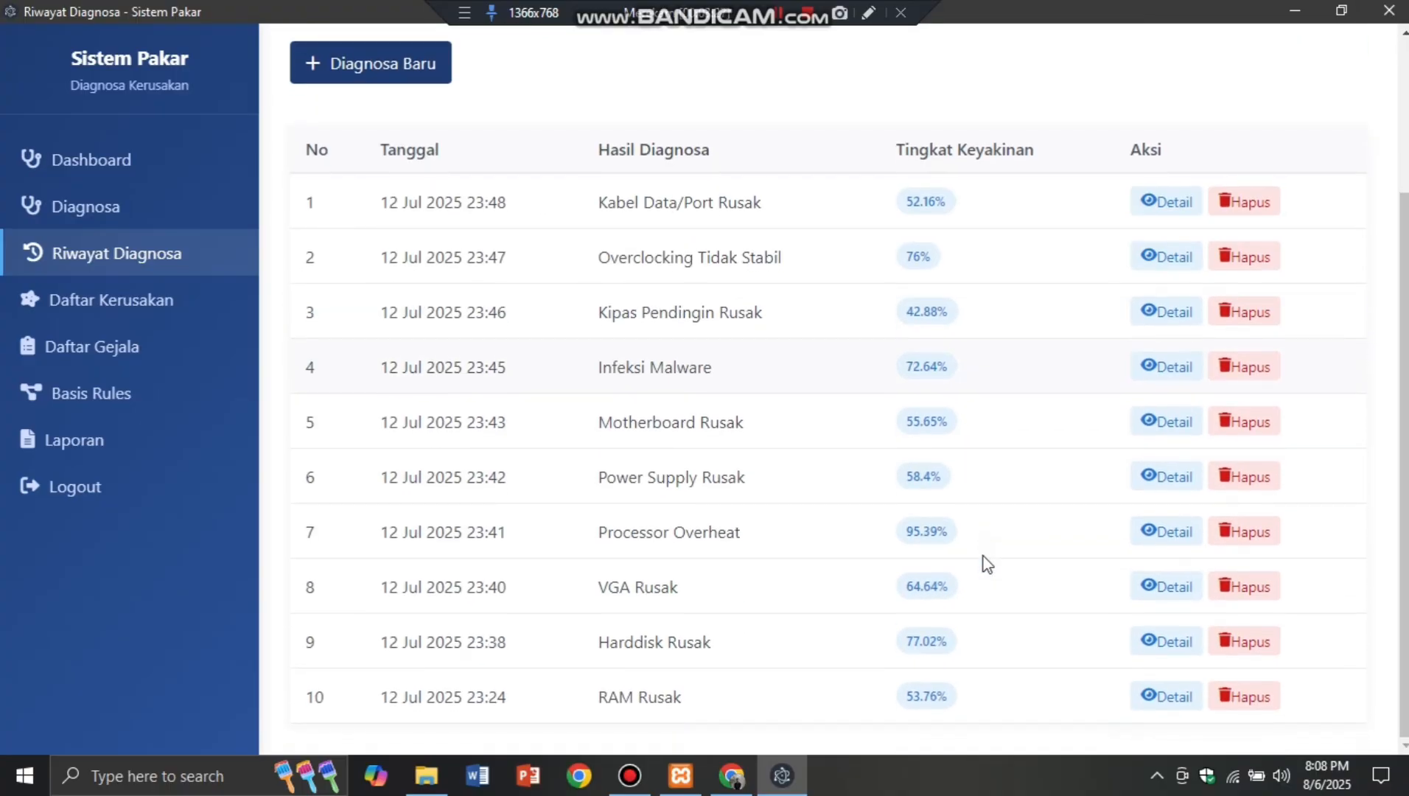
Step: Open Daftar Kerusakan and scroll through the damage table from K01 RAM Rusak to K07
{"action": "left_click", "coordinate": [164, 305]}
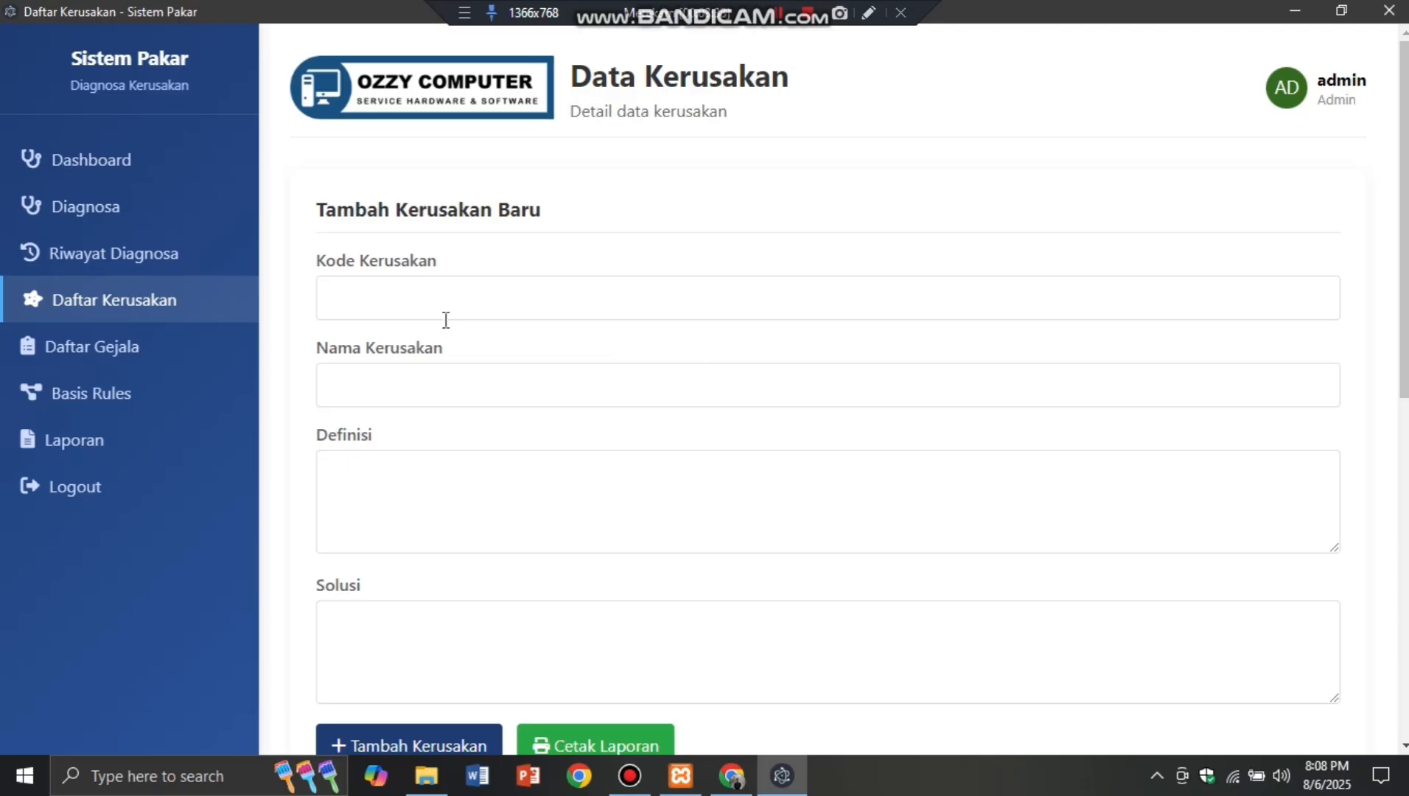
{"action": "scroll", "coordinate": [503, 337], "scroll_direction": "down", "scroll_amount": 1}
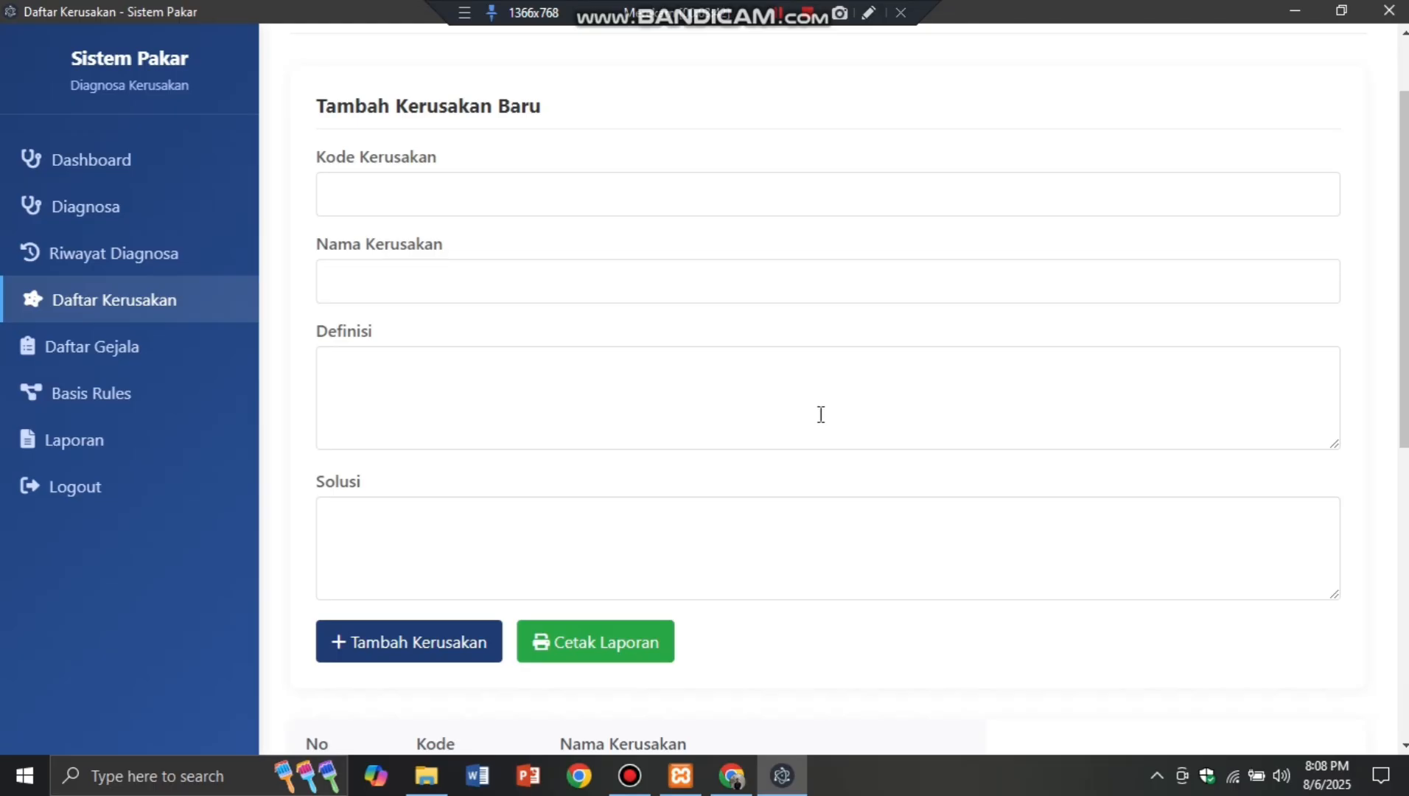
{"action": "scroll", "coordinate": [830, 532], "scroll_direction": "down", "scroll_amount": 4}
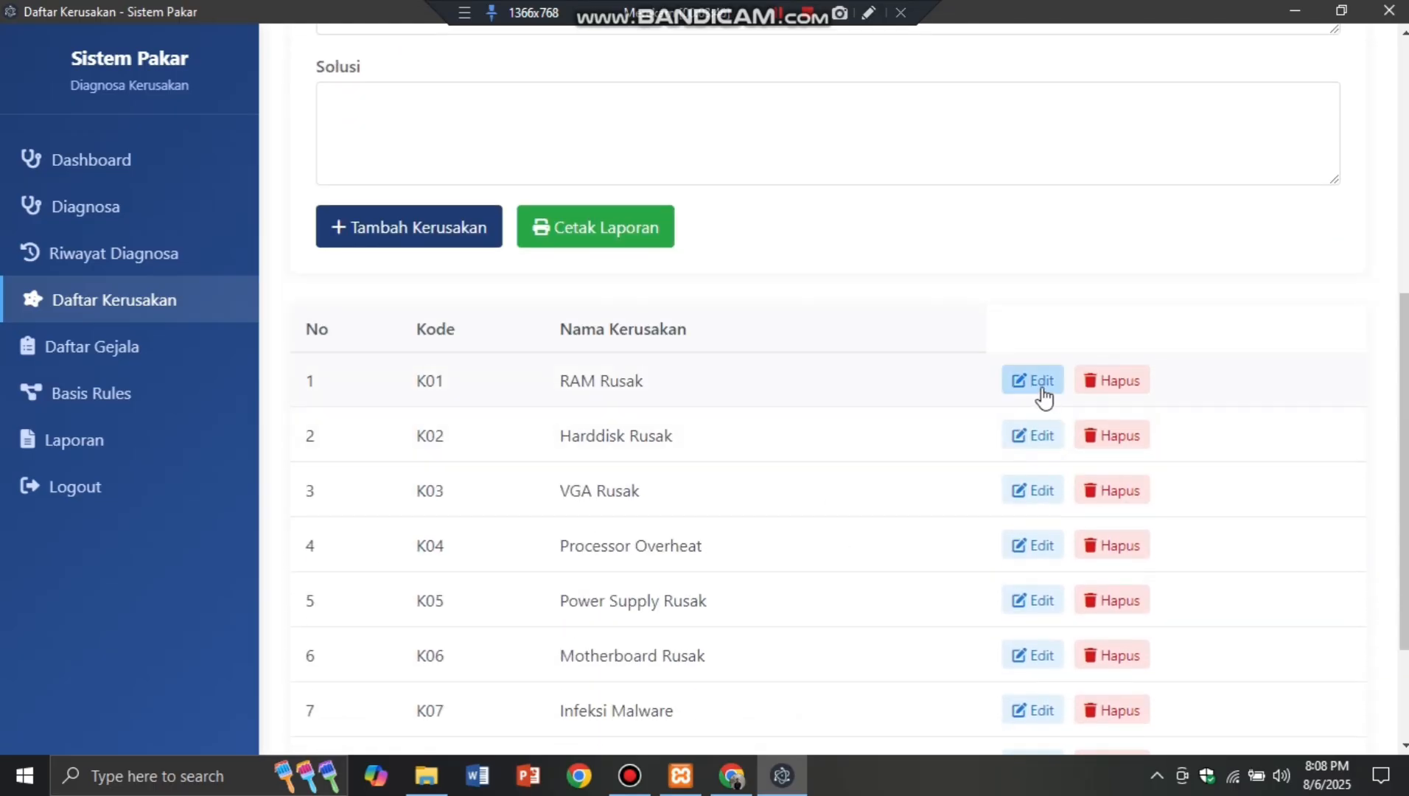
{"action": "scroll", "coordinate": [756, 442], "scroll_direction": "up", "scroll_amount": 1}
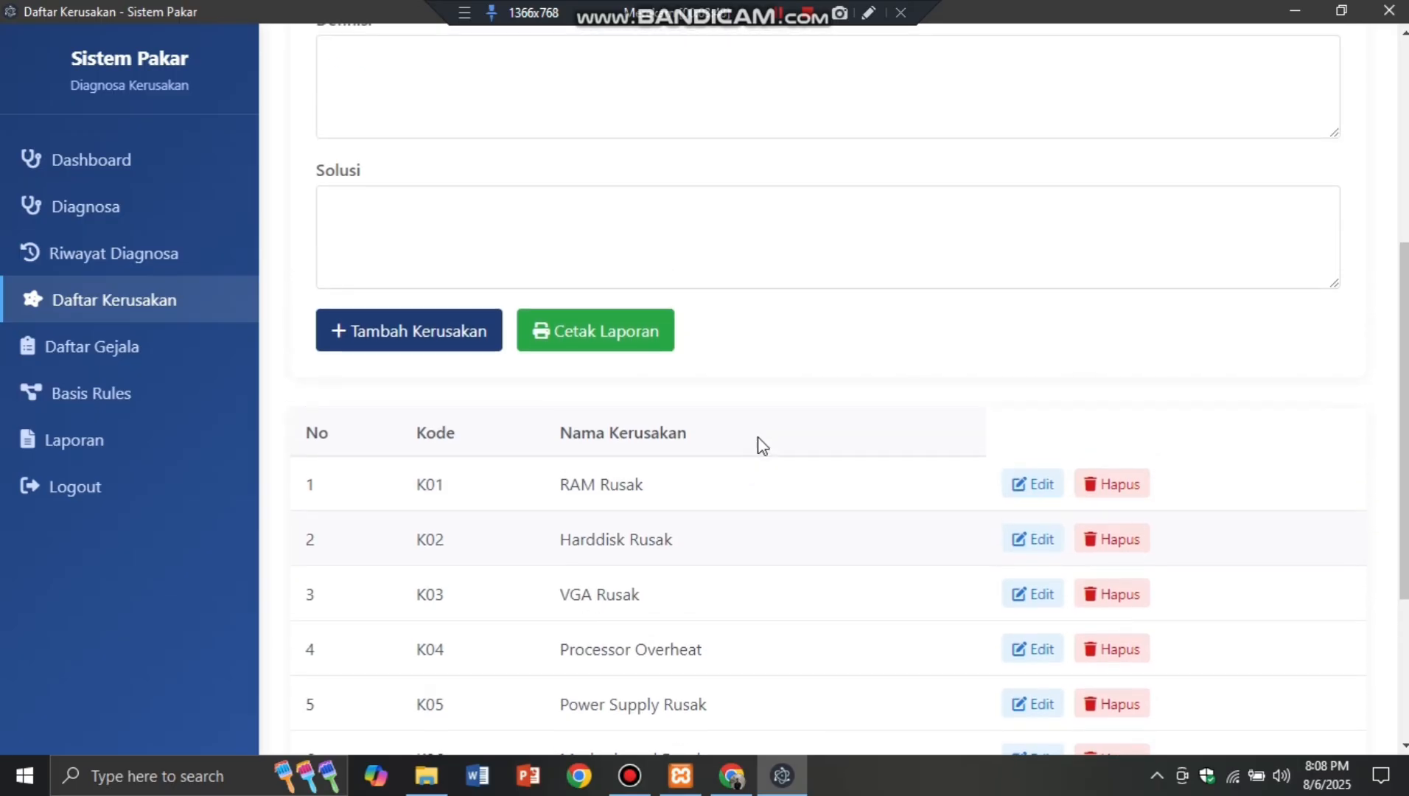
{"action": "scroll", "coordinate": [751, 525], "scroll_direction": "up", "scroll_amount": 3}
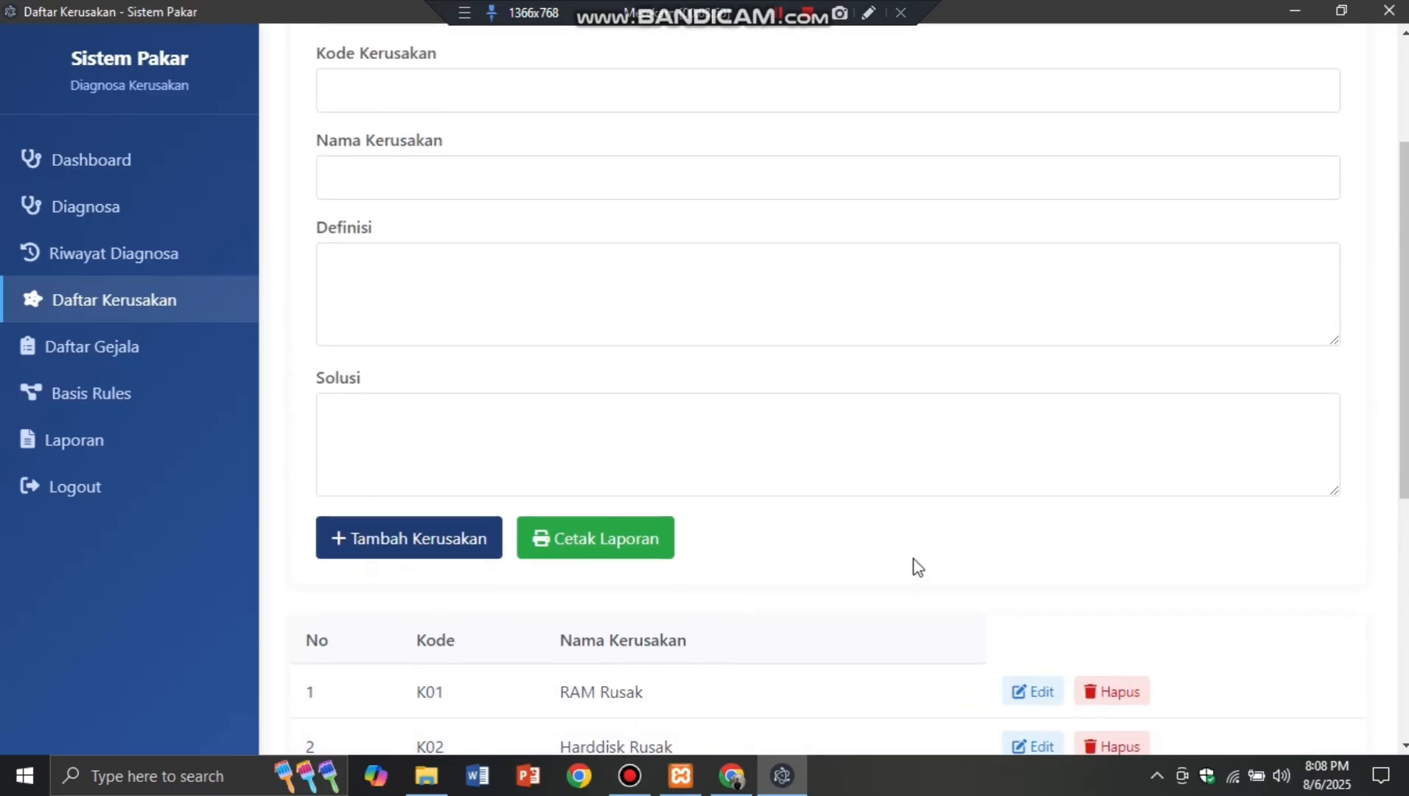
{"action": "scroll", "coordinate": [883, 646], "scroll_direction": "down", "scroll_amount": 4}
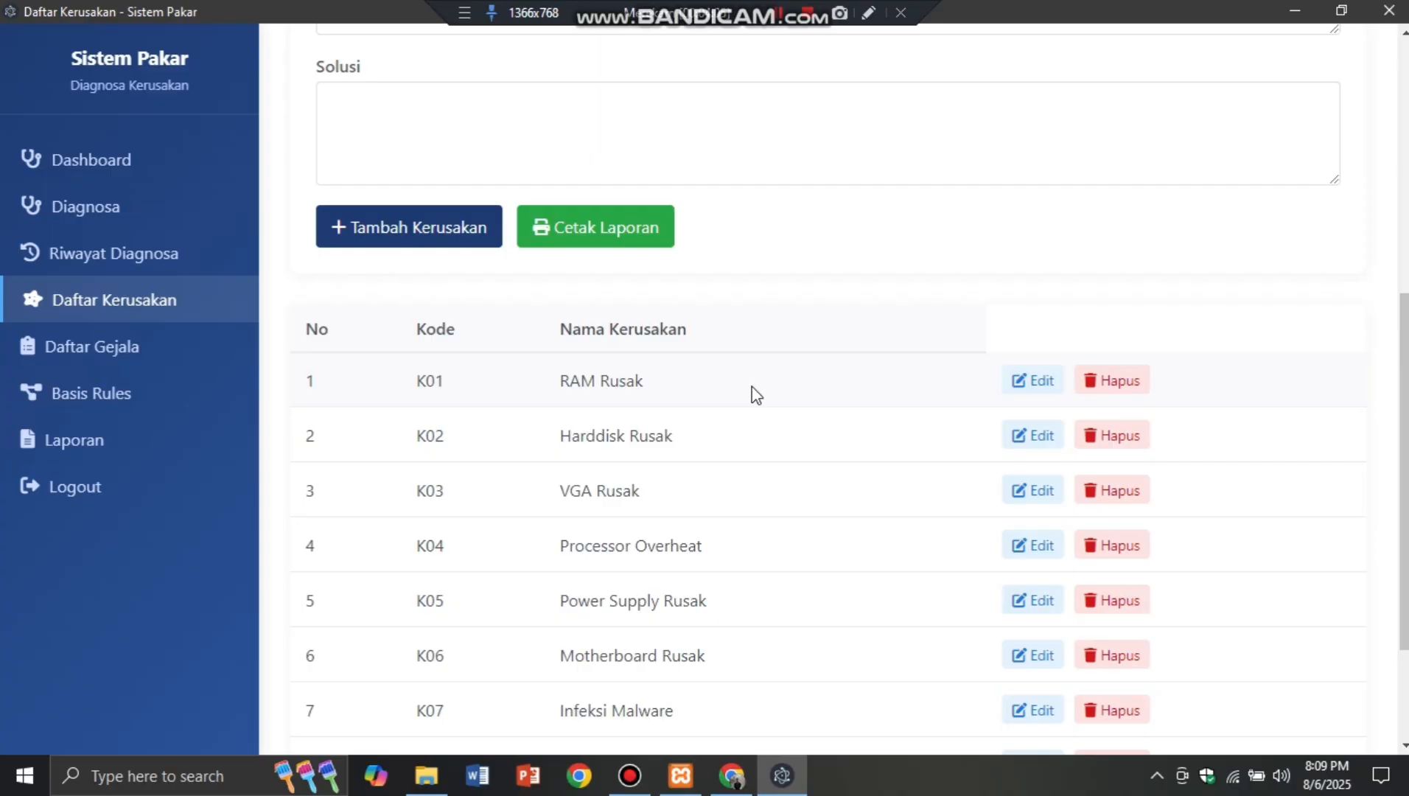
Step: Delete the comma after RAM in K01 RAM Rusak's Solusi text and save with Simpan Perubahan
{"action": "left_click", "coordinate": [1048, 391]}
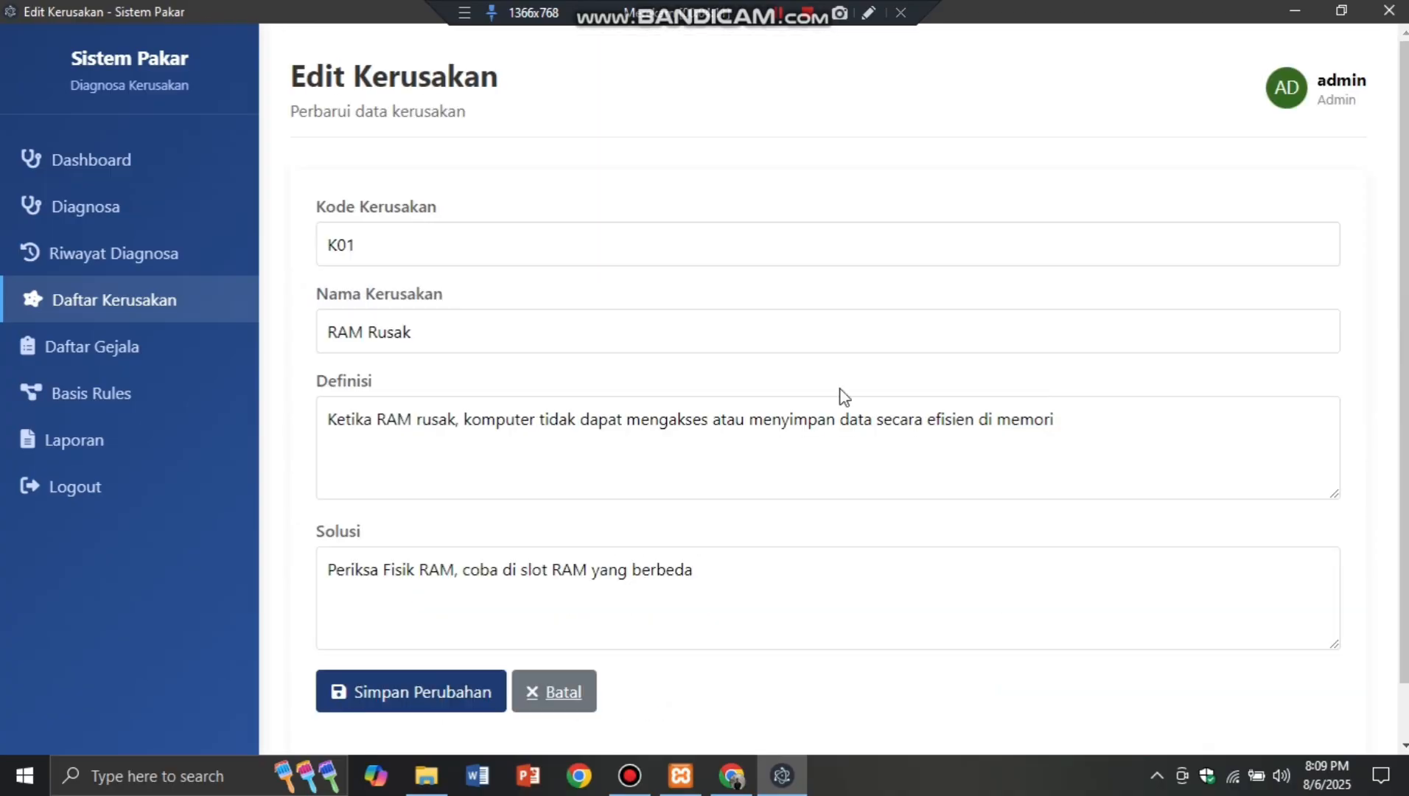
{"action": "left_click", "coordinate": [469, 579]}
{"action": "key", "text": "BackSpace"}
{"action": "key", "text": "BackSpace"}
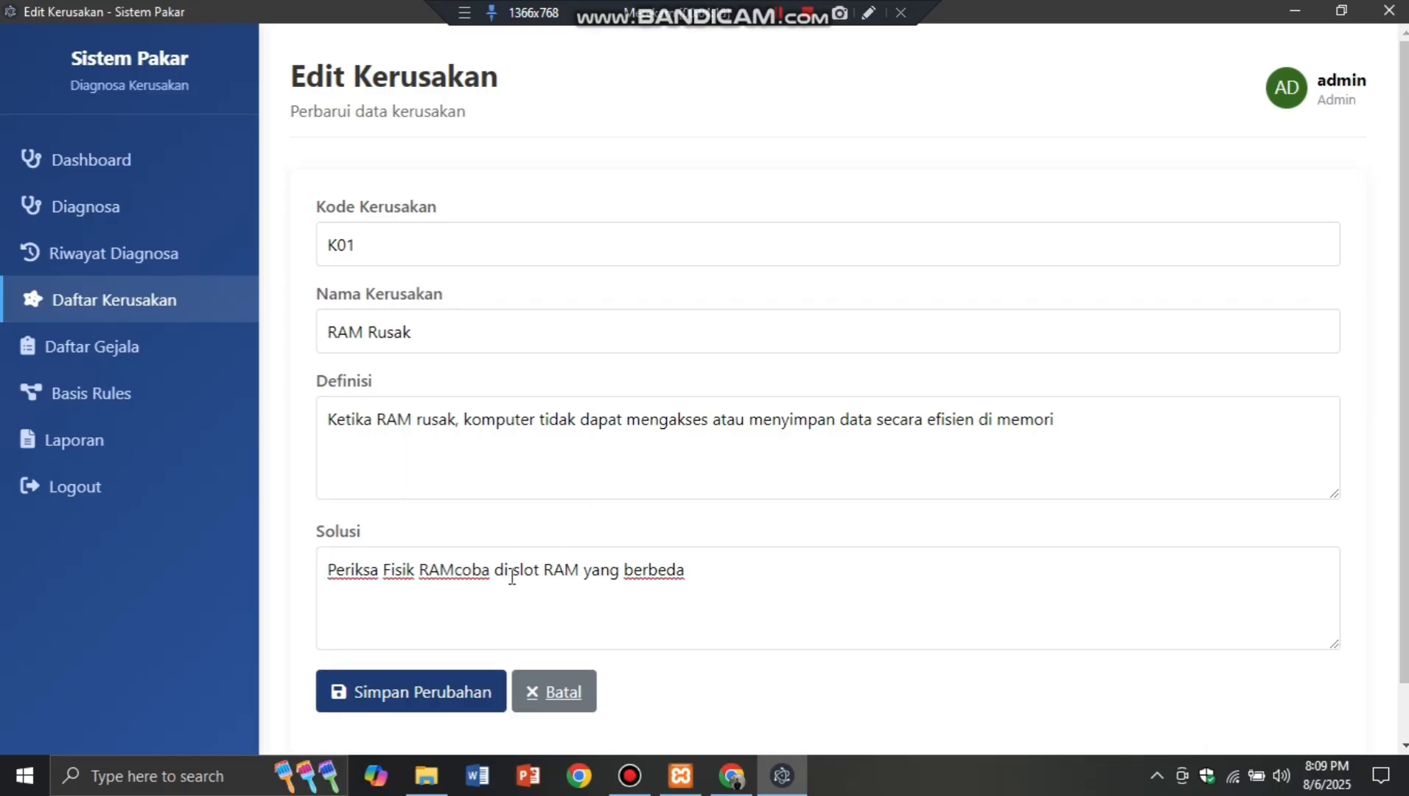
{"action": "left_click", "coordinate": [449, 695]}
{"action": "scroll", "coordinate": [661, 435], "scroll_direction": "down", "scroll_amount": 2}
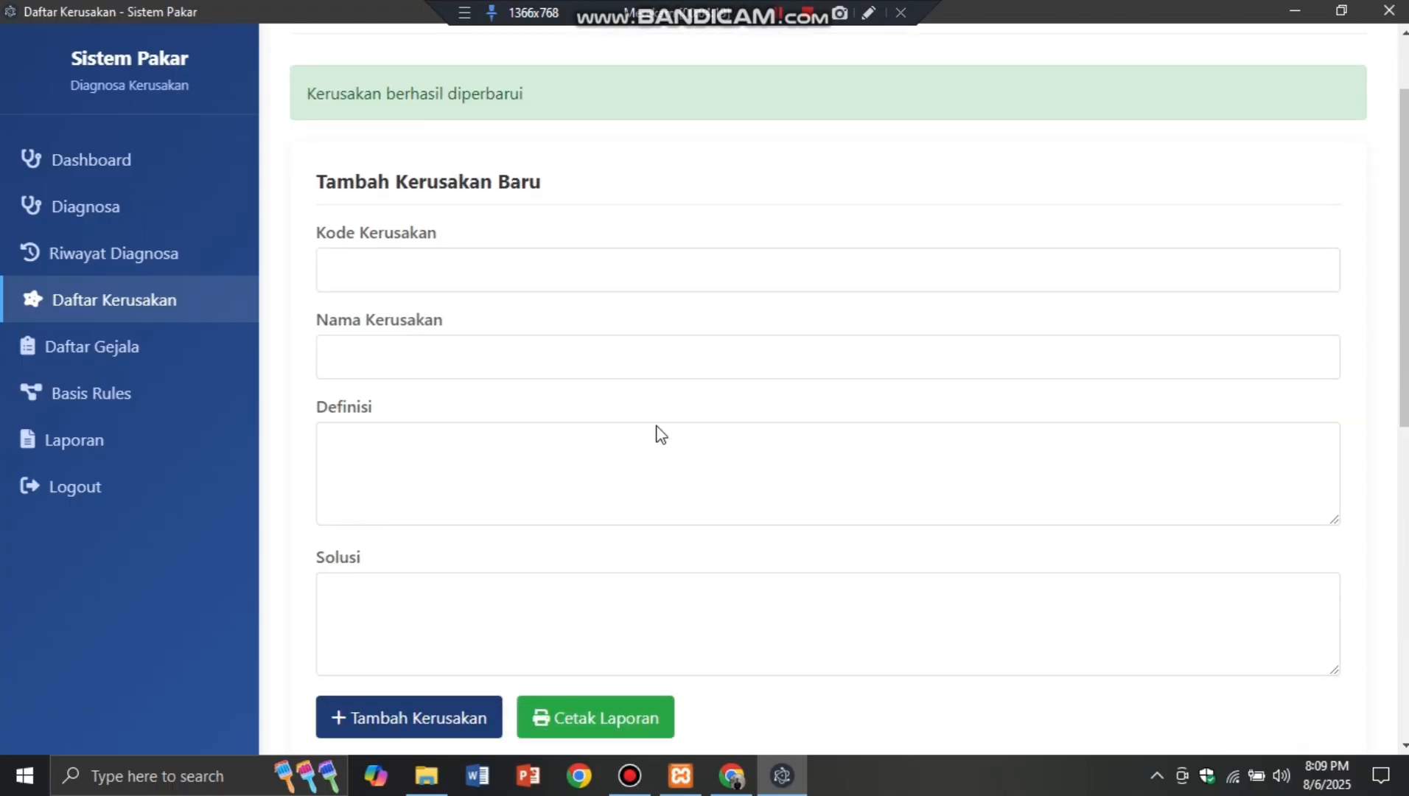
{"action": "scroll", "coordinate": [745, 567], "scroll_direction": "down", "scroll_amount": 4}
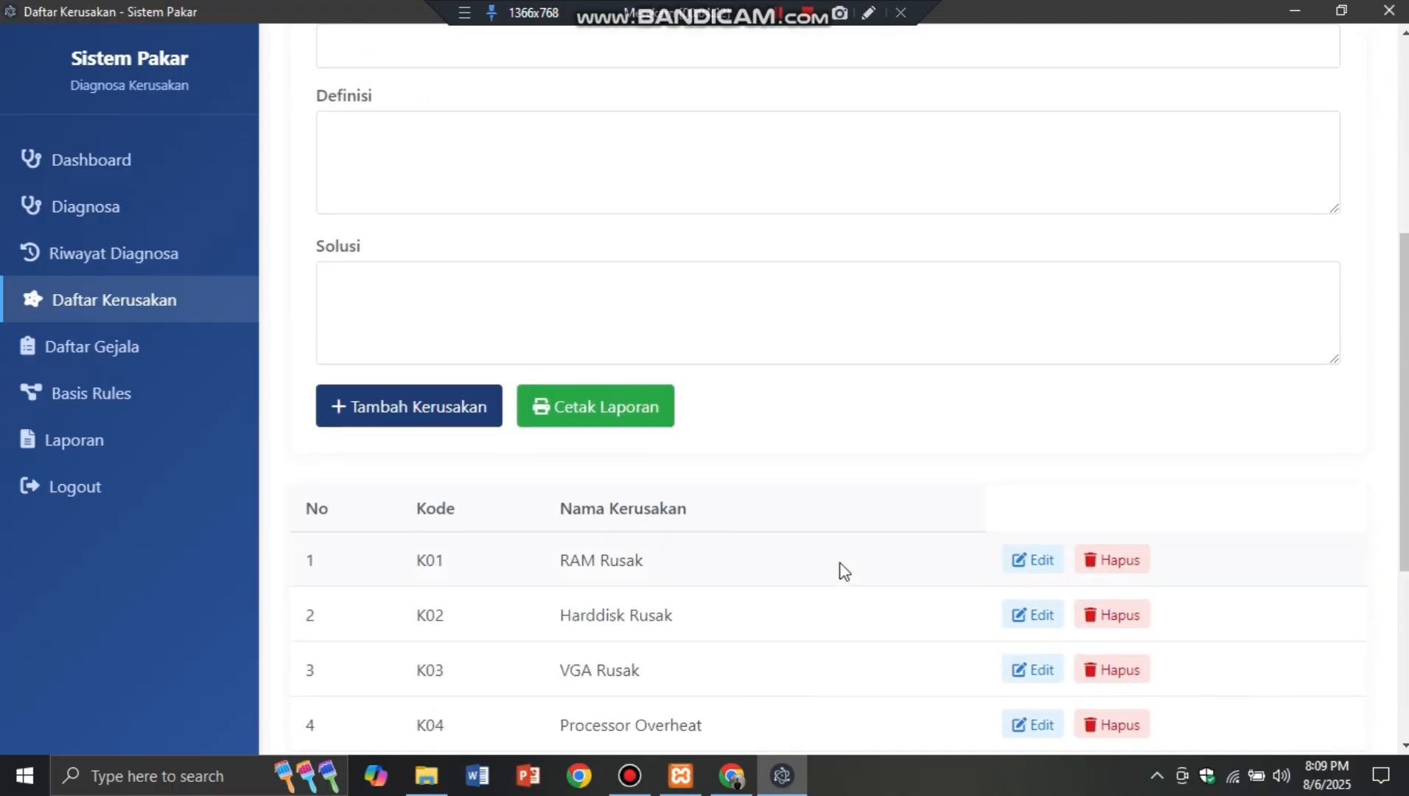
{"action": "scroll", "coordinate": [604, 540], "scroll_direction": "up", "scroll_amount": 3}
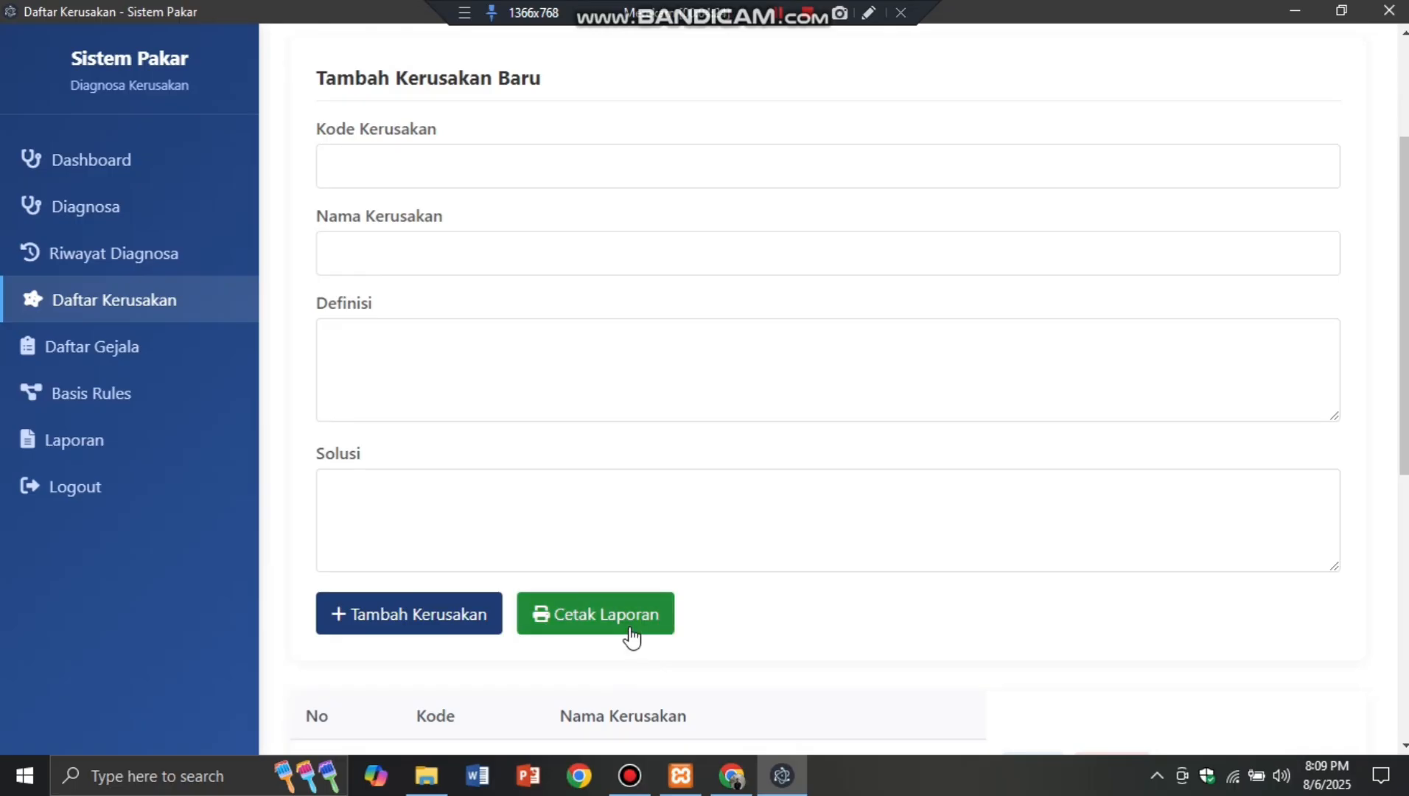
Step: Print the damage data report with Microsoft Print to PDF as 'data kerusakan' in Downloads > FILE
{"action": "left_click", "coordinate": [632, 635]}
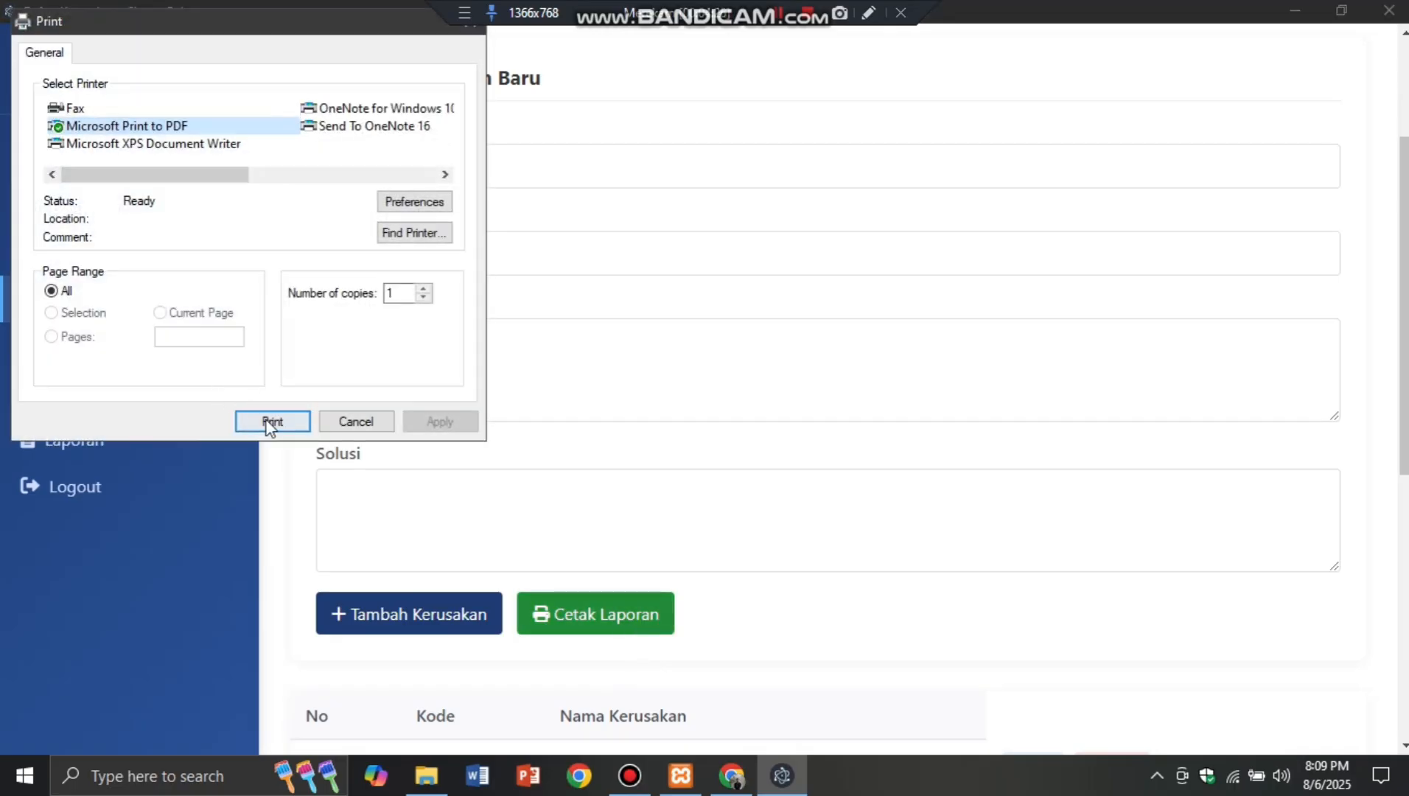
{"action": "key", "text": "Return"}
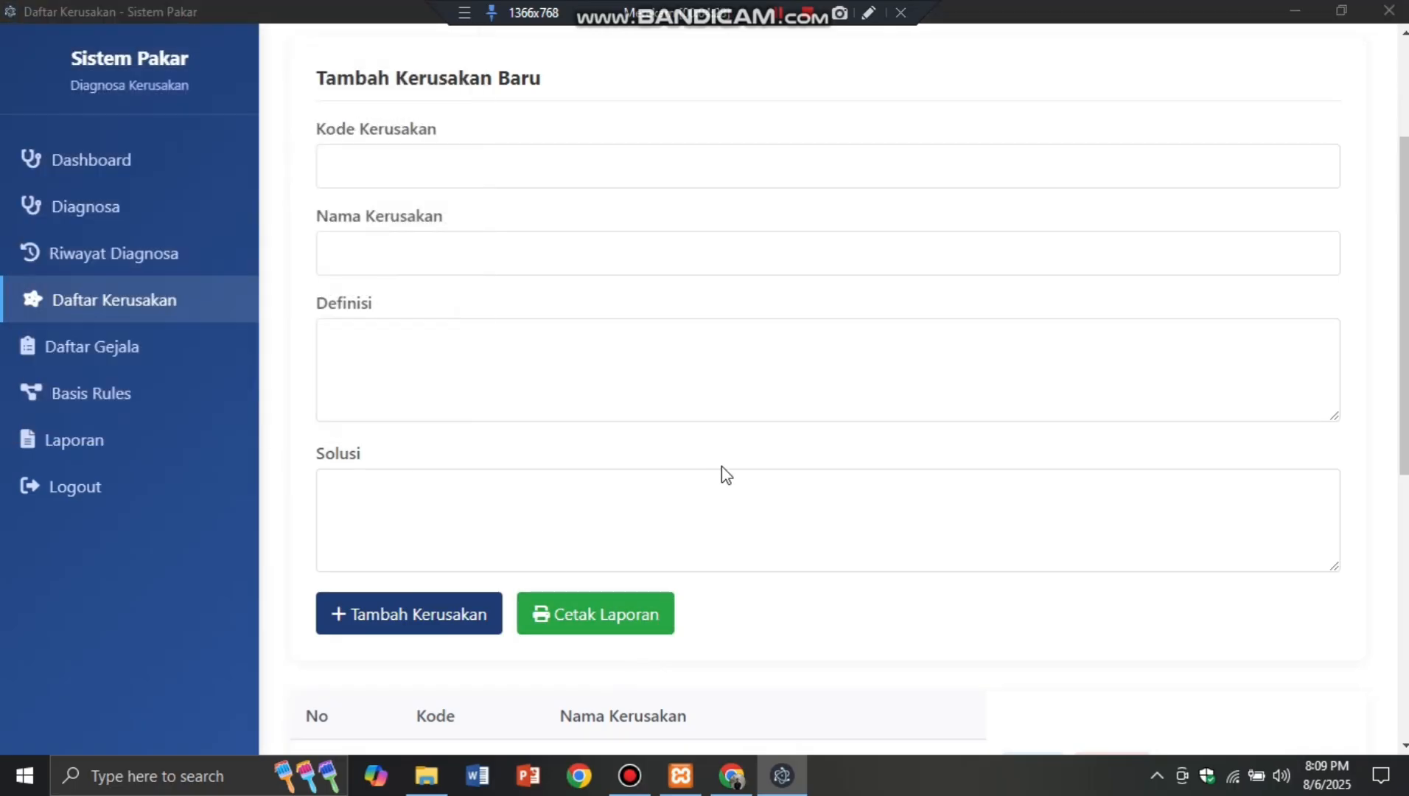
{"action": "type", "text": "data kerusakan"}
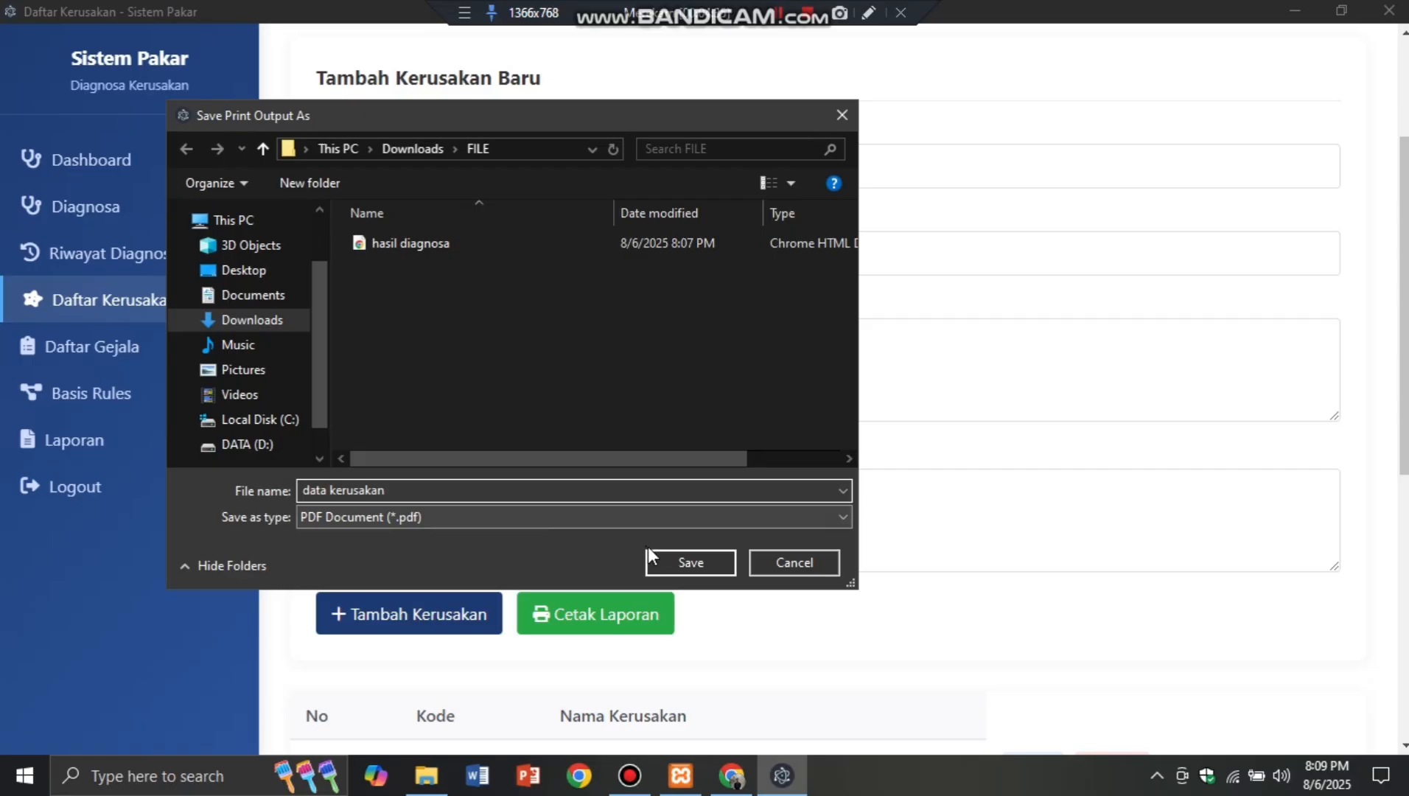
{"action": "left_click", "coordinate": [651, 558]}
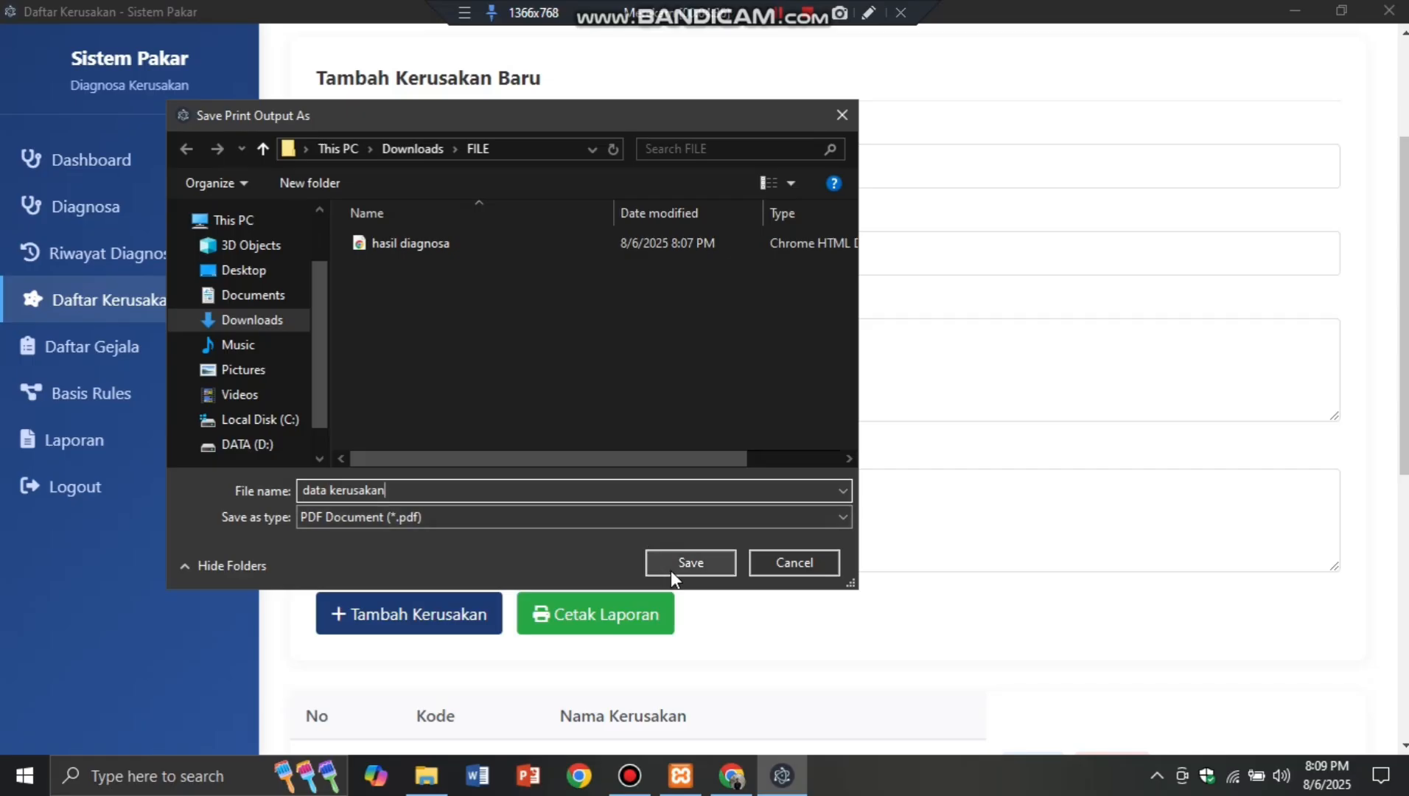
{"action": "left_click", "coordinate": [426, 775]}
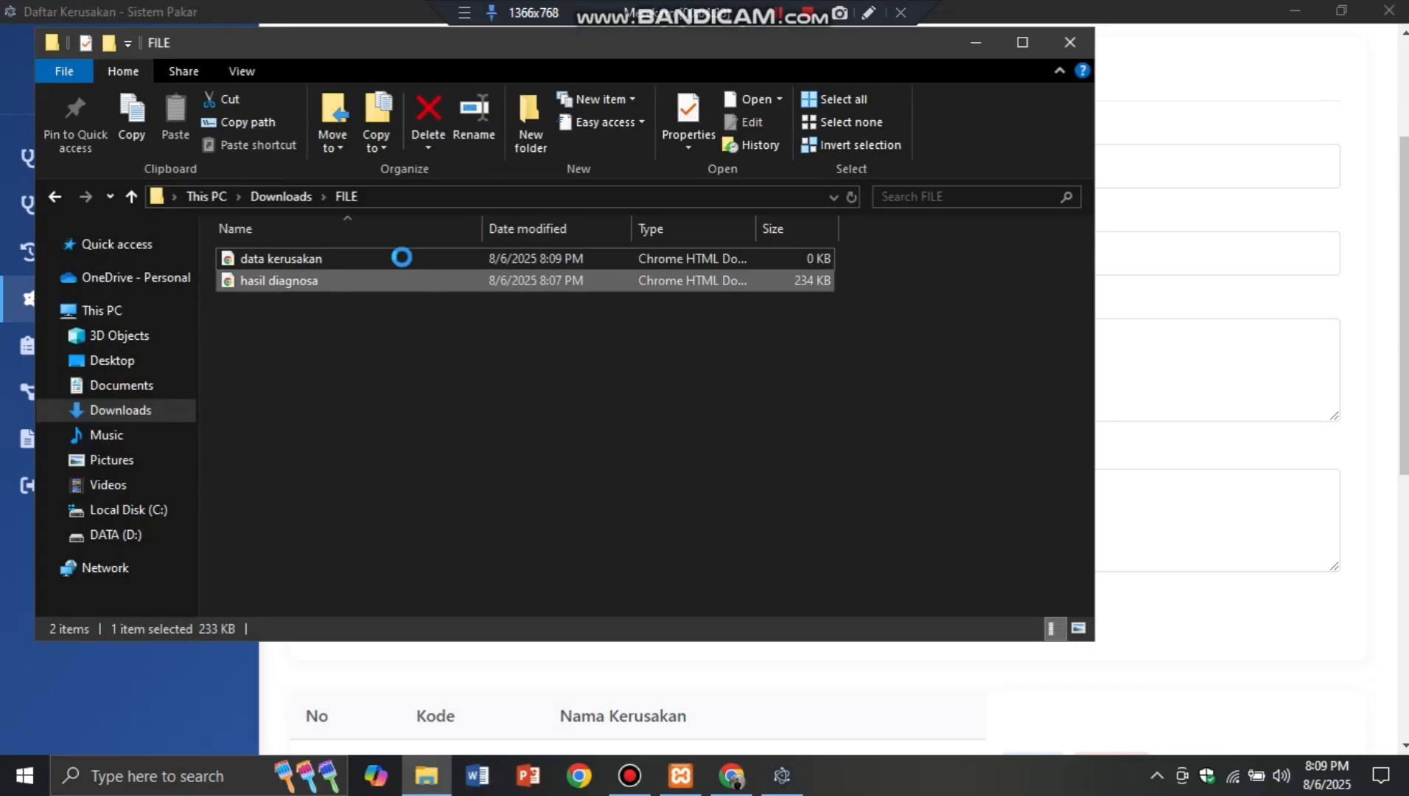
Step: Open the saved 'data kerusakan' PDF in Chrome and scroll through its K01–K09 damage table
{"action": "double_click", "coordinate": [317, 263]}
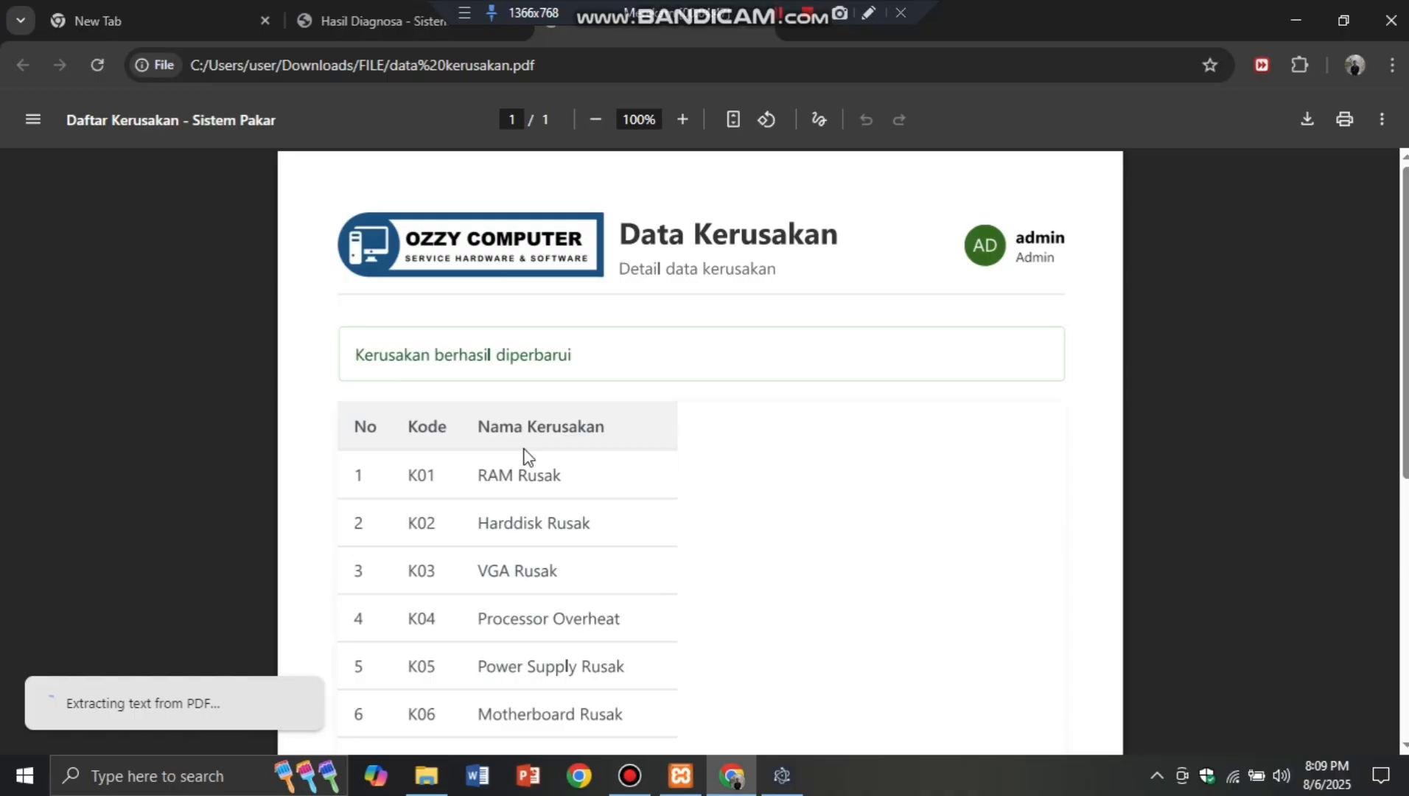
{"action": "scroll", "coordinate": [529, 457], "scroll_direction": "down", "scroll_amount": 4}
{"action": "scroll", "coordinate": [533, 455], "scroll_direction": "up", "scroll_amount": 3}
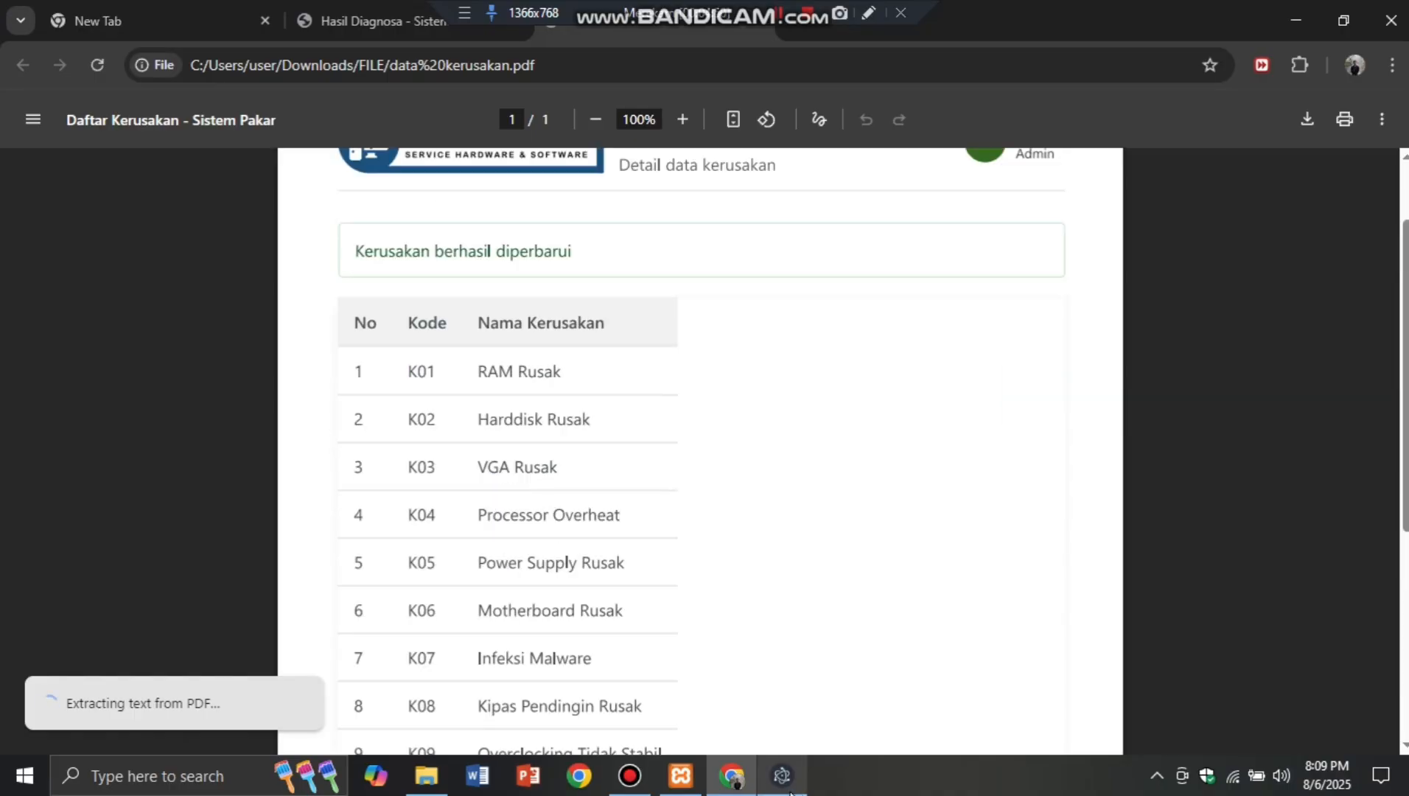
Step: Return to the Sistem Pakar Daftar Kerusakan page and scroll through the damage list
{"action": "left_click", "coordinate": [785, 778]}
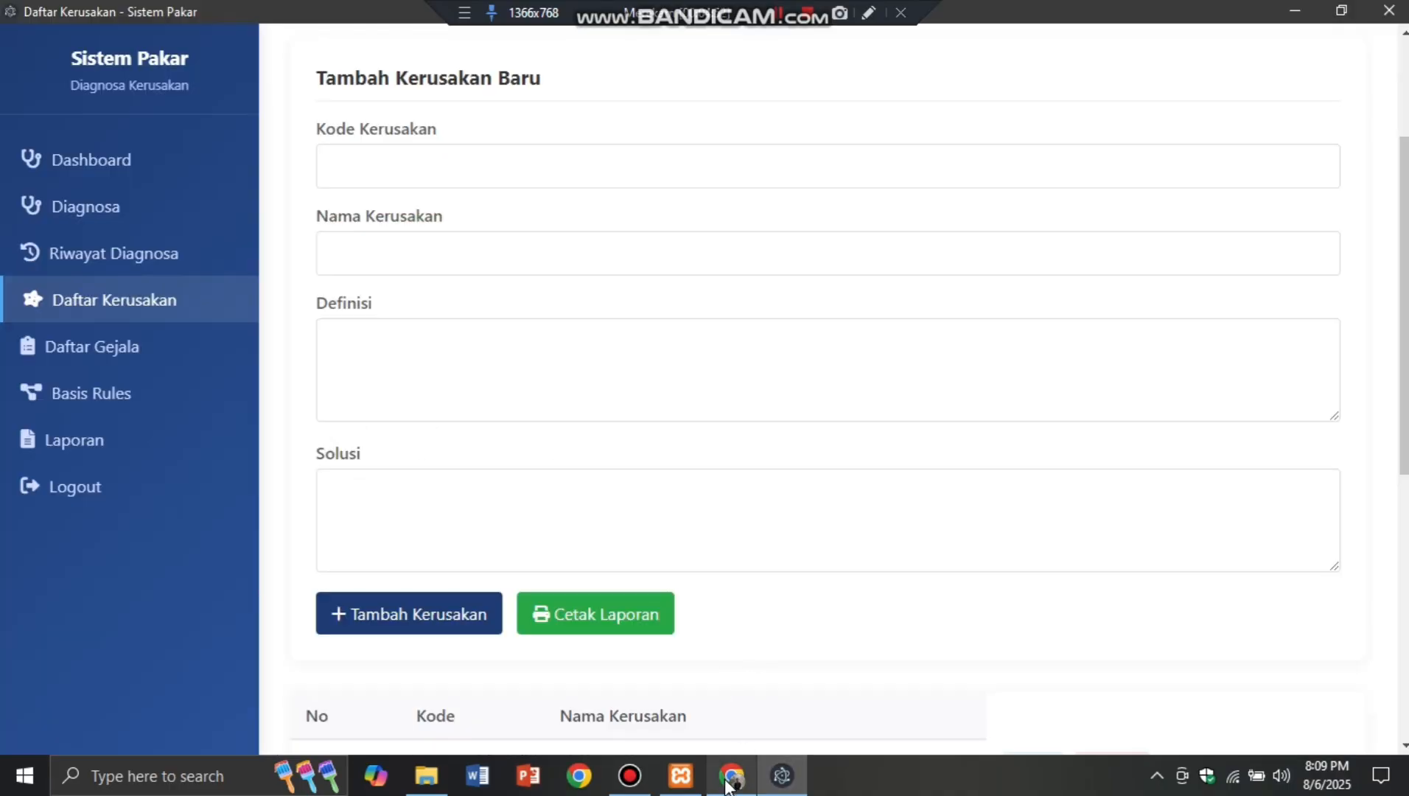
{"action": "left_click", "coordinate": [732, 775]}
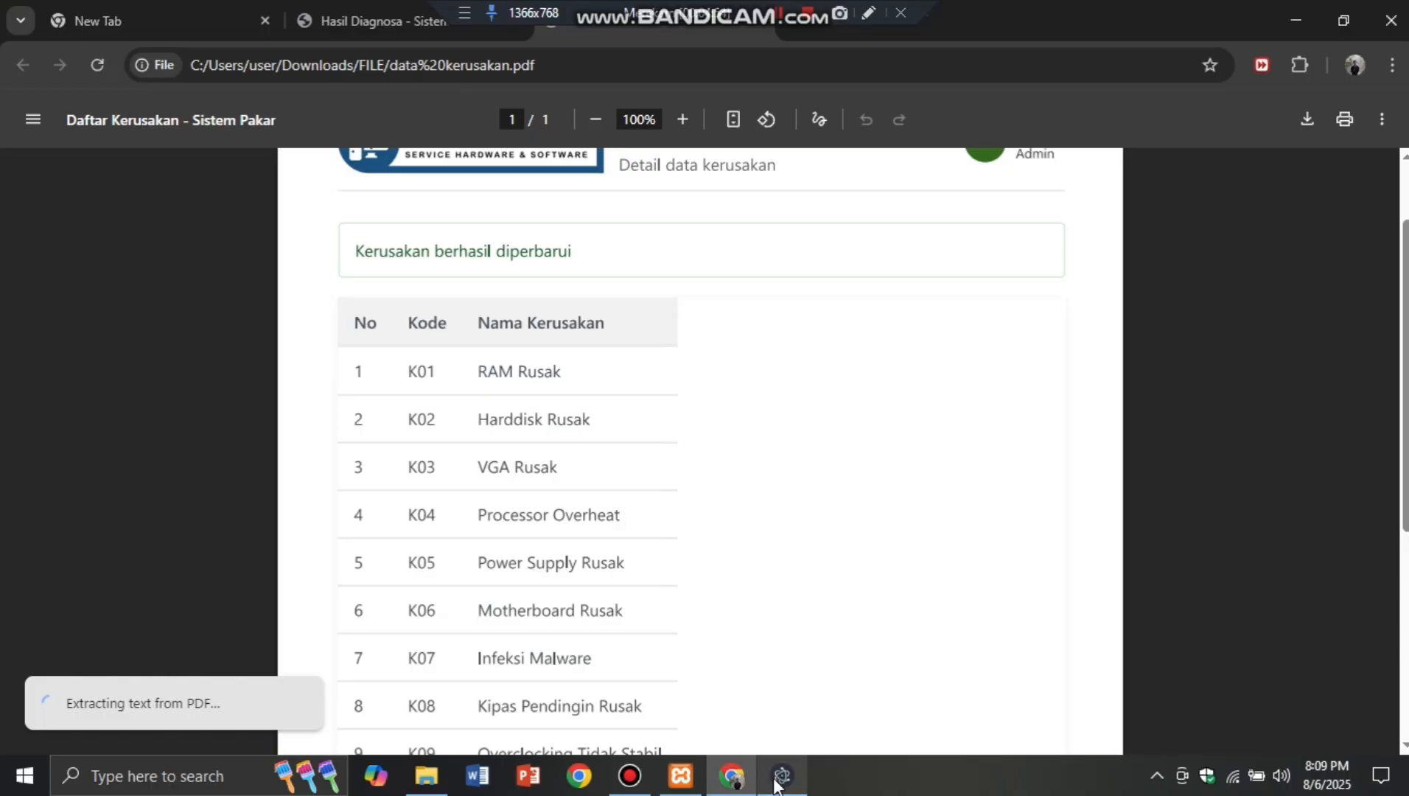
{"action": "left_click", "coordinate": [781, 775]}
{"action": "scroll", "coordinate": [511, 336], "scroll_direction": "up", "scroll_amount": 3}
{"action": "scroll", "coordinate": [510, 336], "scroll_direction": "down", "scroll_amount": 3}
{"action": "scroll", "coordinate": [510, 336], "scroll_direction": "down", "scroll_amount": 1}
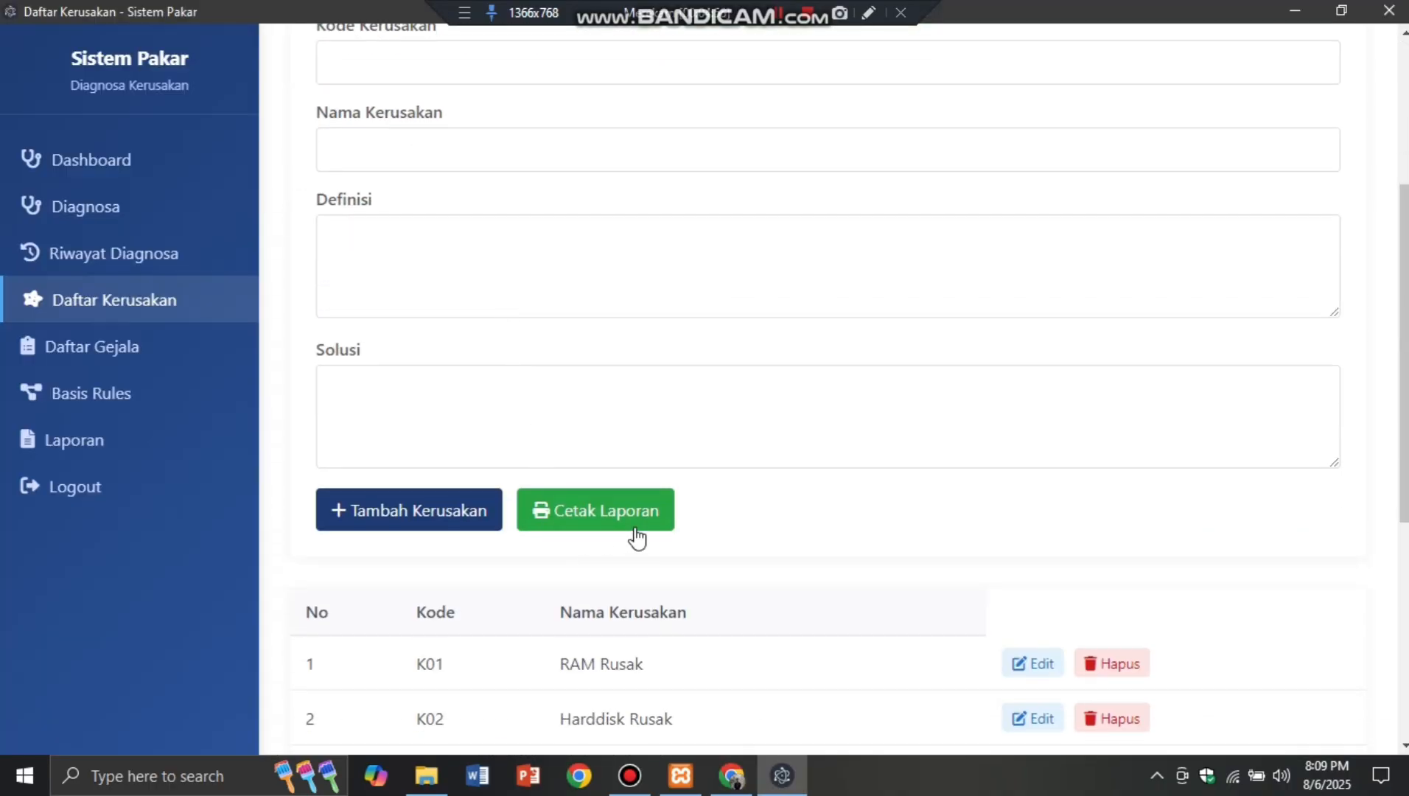
{"action": "scroll", "coordinate": [694, 548], "scroll_direction": "down", "scroll_amount": 3}
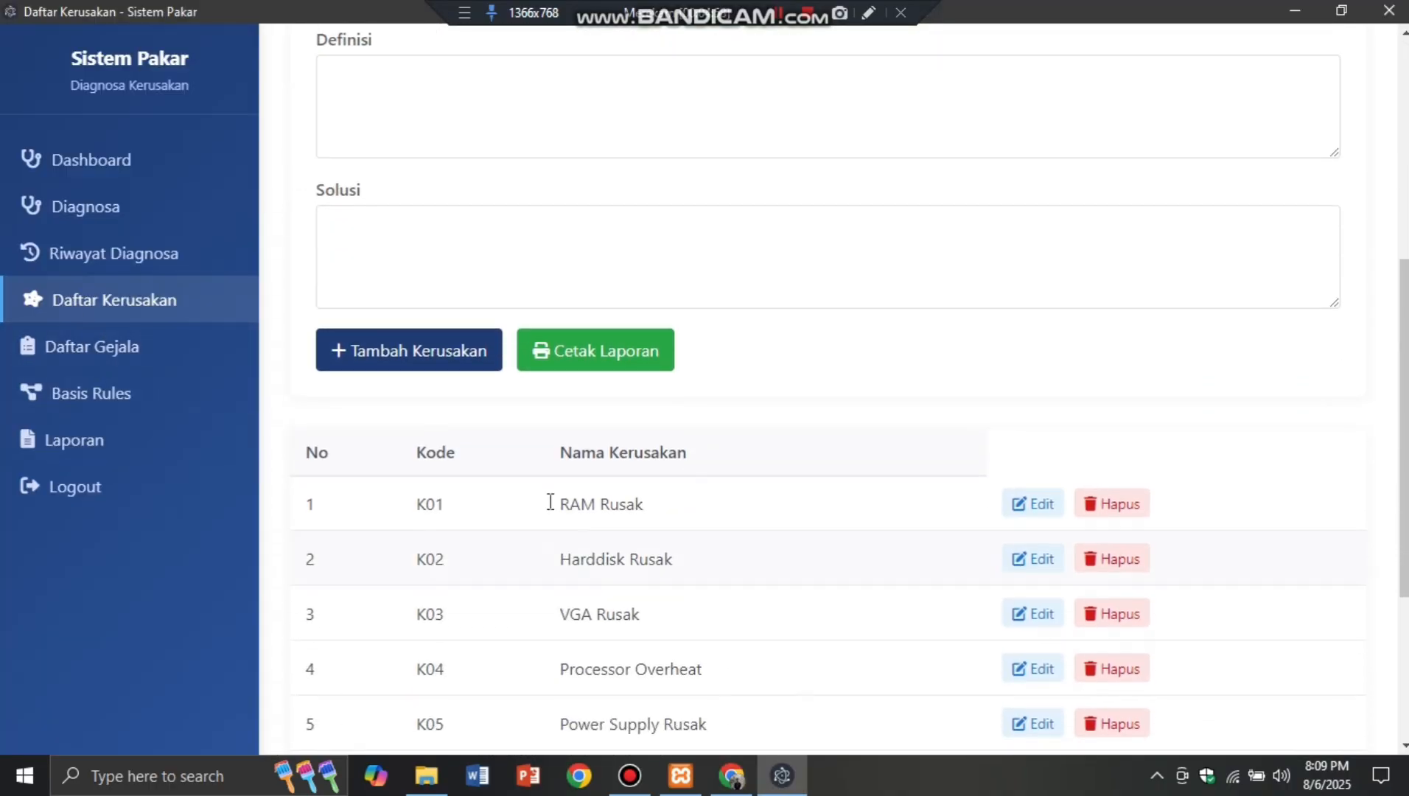
Step: Go to Daftar Gejala and scroll down to the symptom table starting at G01
{"action": "left_click", "coordinate": [152, 353]}
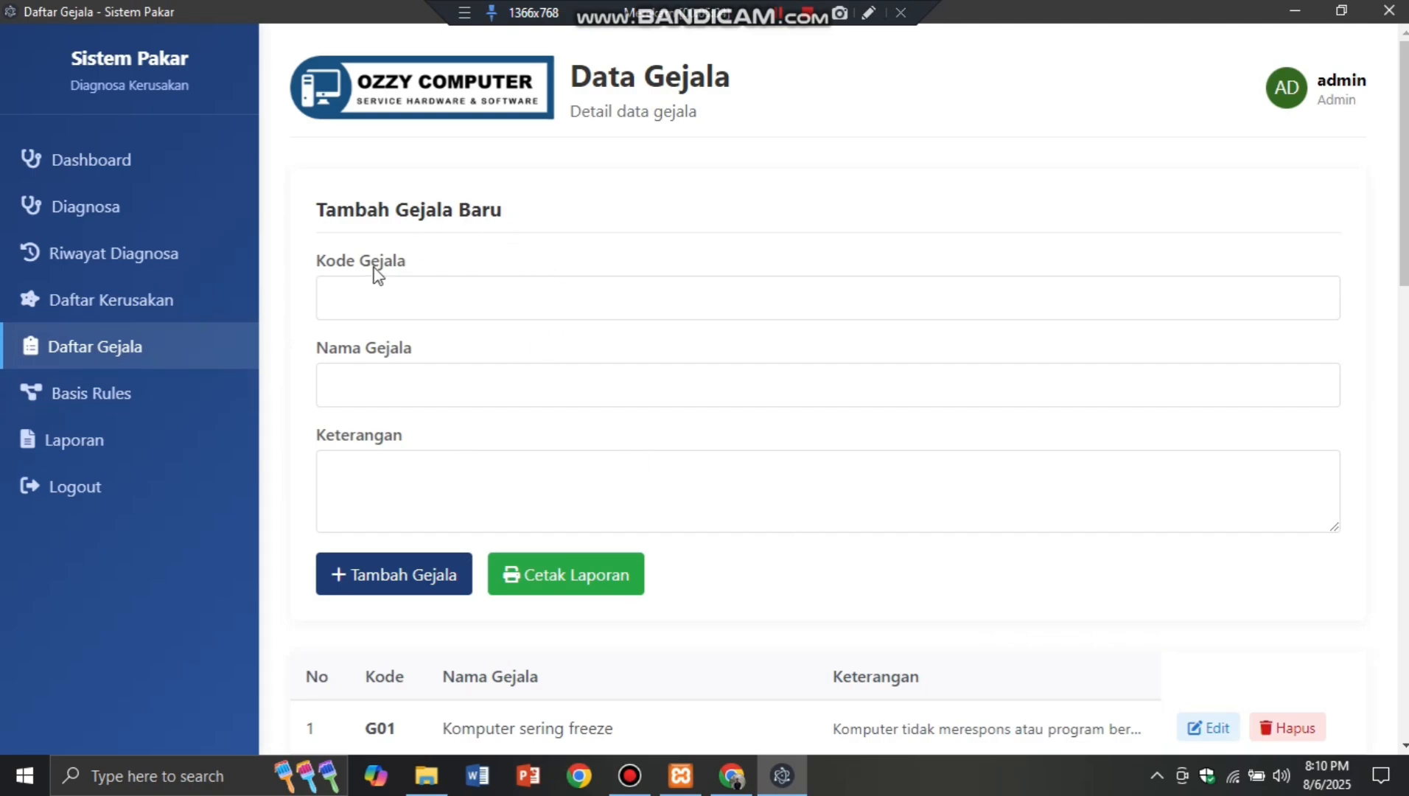
{"action": "scroll", "coordinate": [651, 493], "scroll_direction": "down", "scroll_amount": 2}
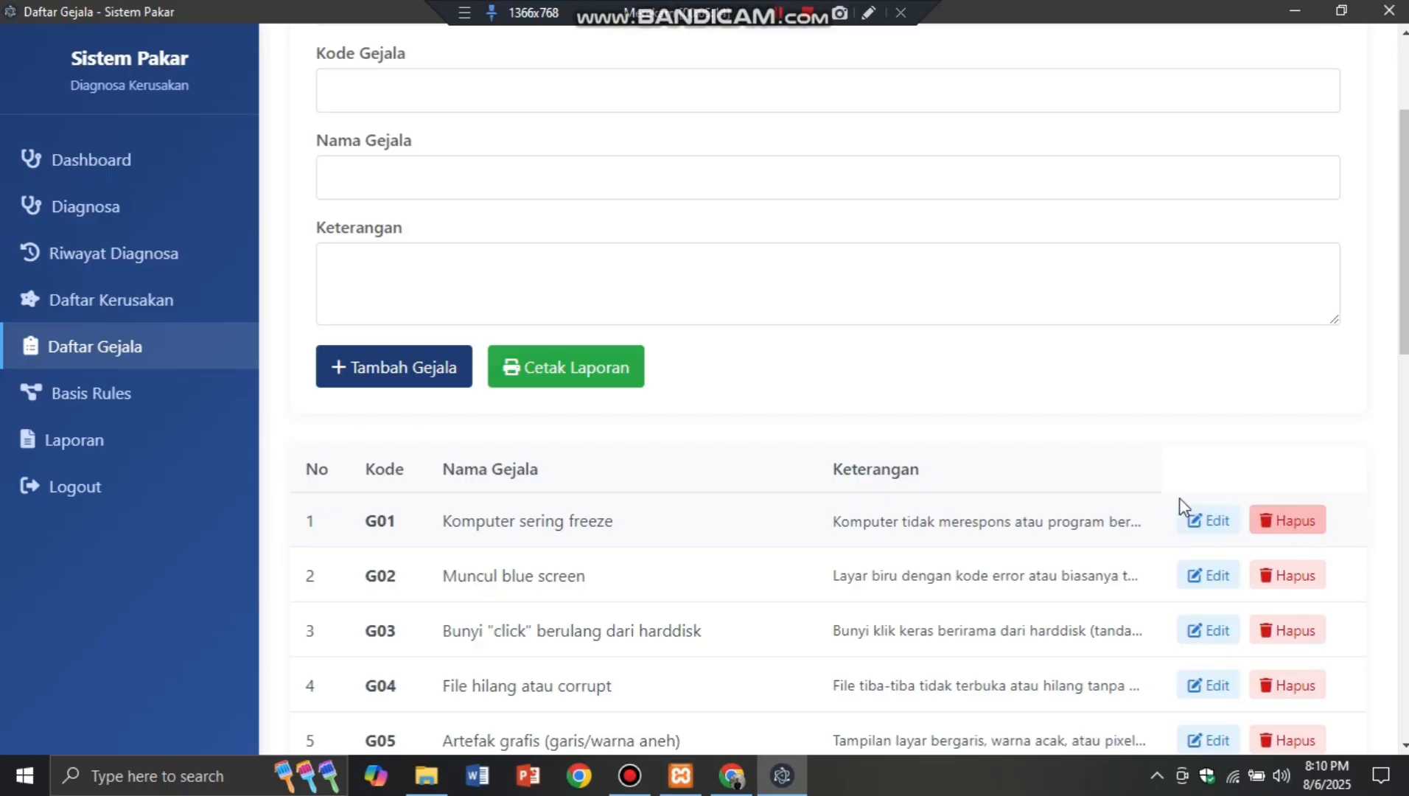
Step: Change G01's Keterangan so 'atau' becomes a comma ('Komputer tidak merespons, program berhenti berjalan'), then save
{"action": "left_click", "coordinate": [1209, 521]}
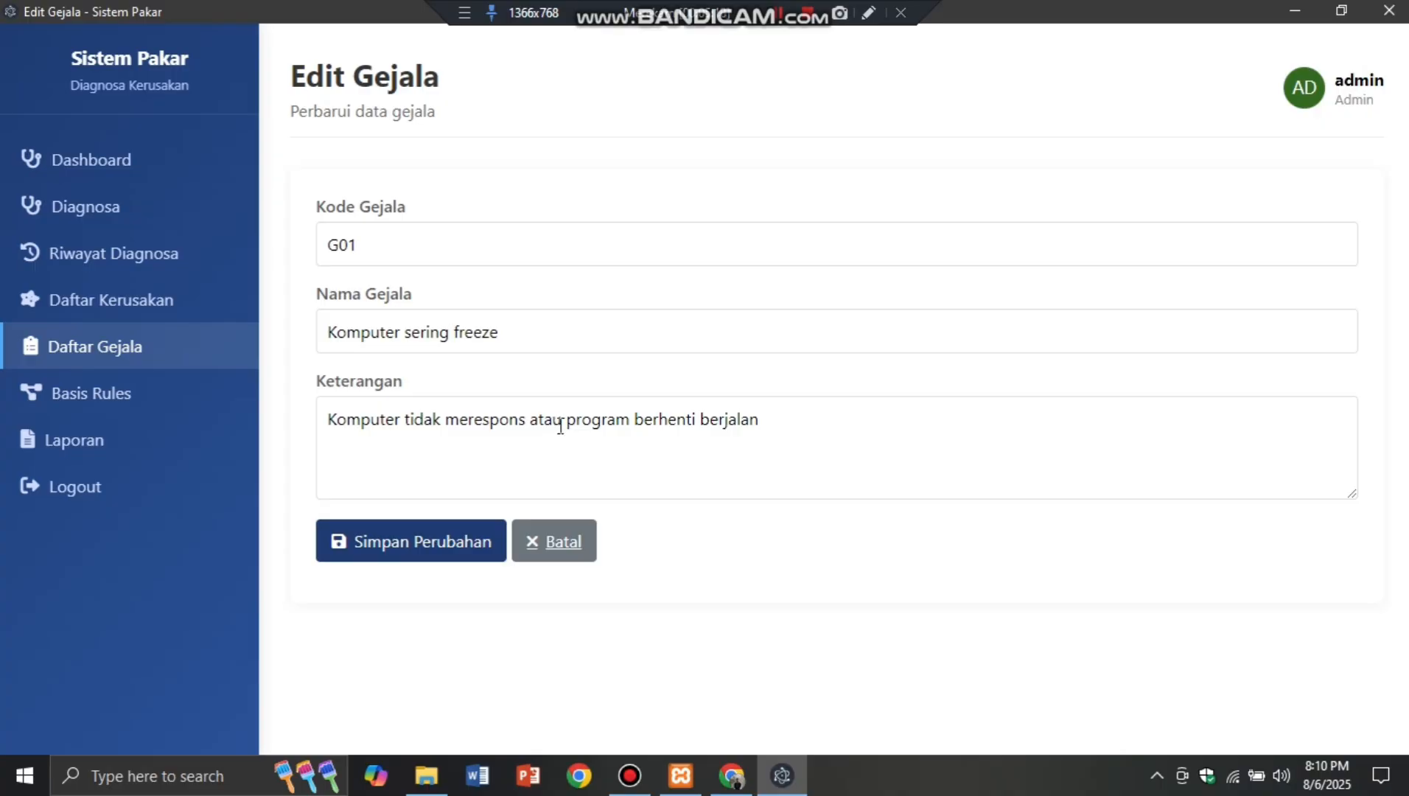
{"action": "left_click", "coordinate": [560, 426]}
{"action": "key", "text": "BackSpace"}
{"action": "key", "text": "BackSpace"}
{"action": "key", "text": "BackSpace"}
{"action": "key", "text": "BackSpace"}
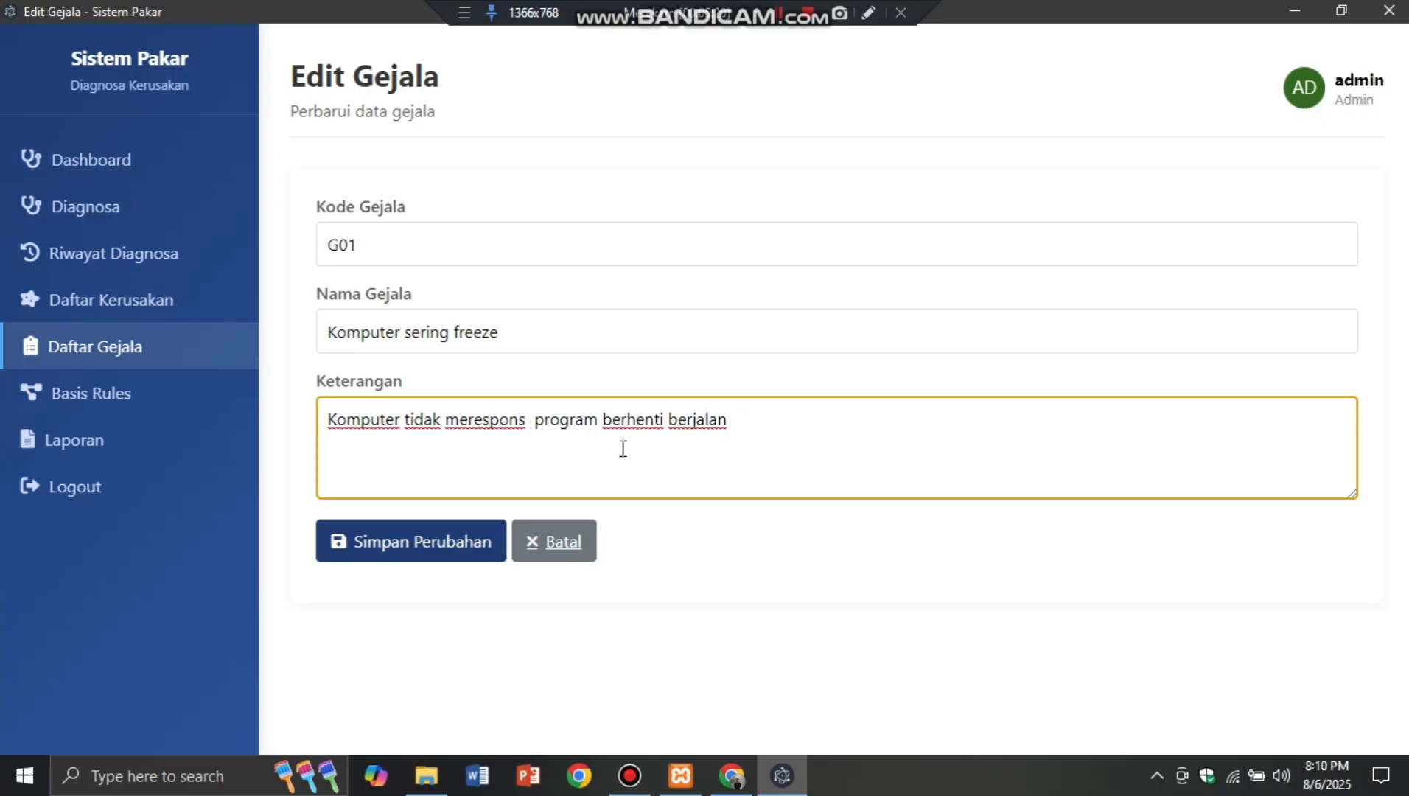
{"action": "type", "text": ","}
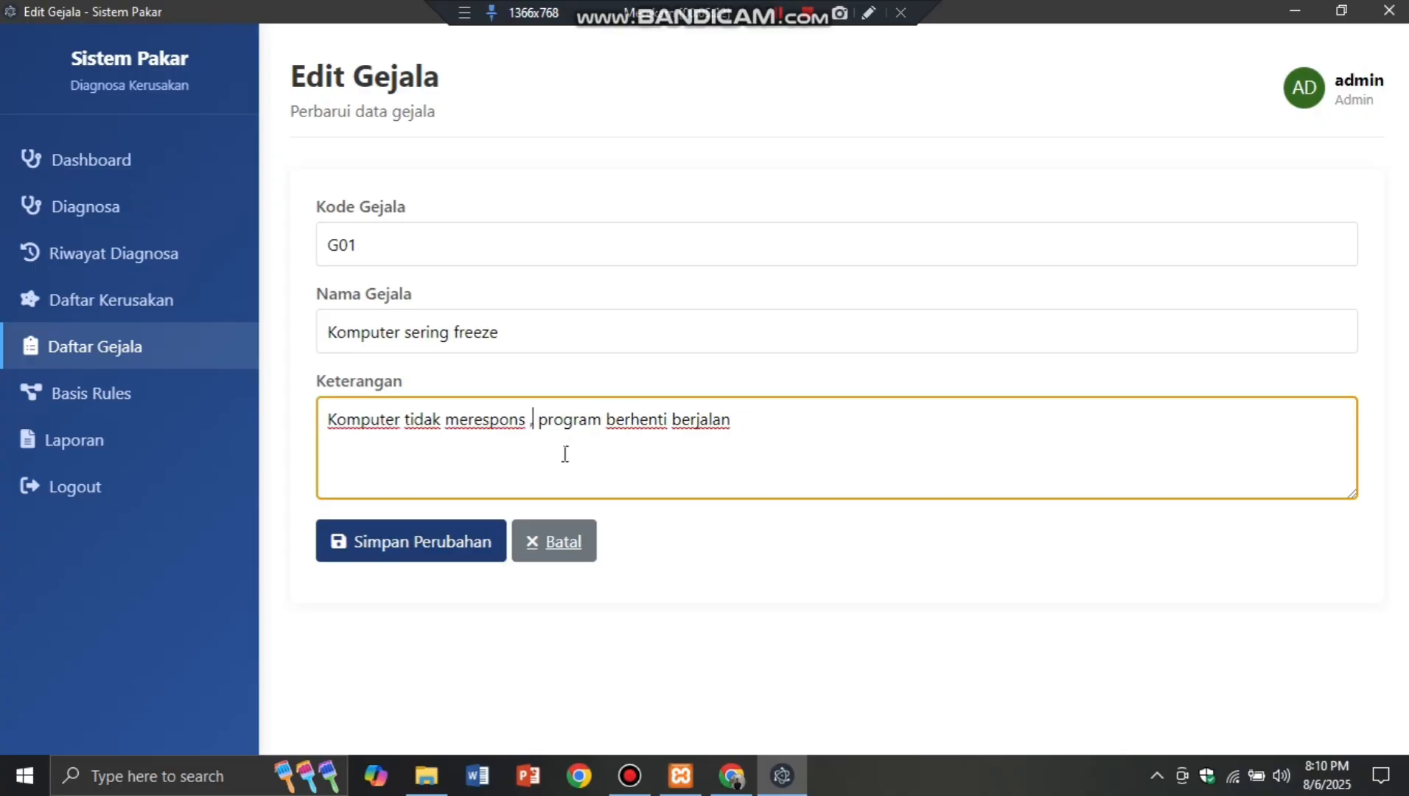
{"action": "key", "text": "BackSpace"}
{"action": "key", "text": "BackSpace"}
{"action": "type", "text": ","}
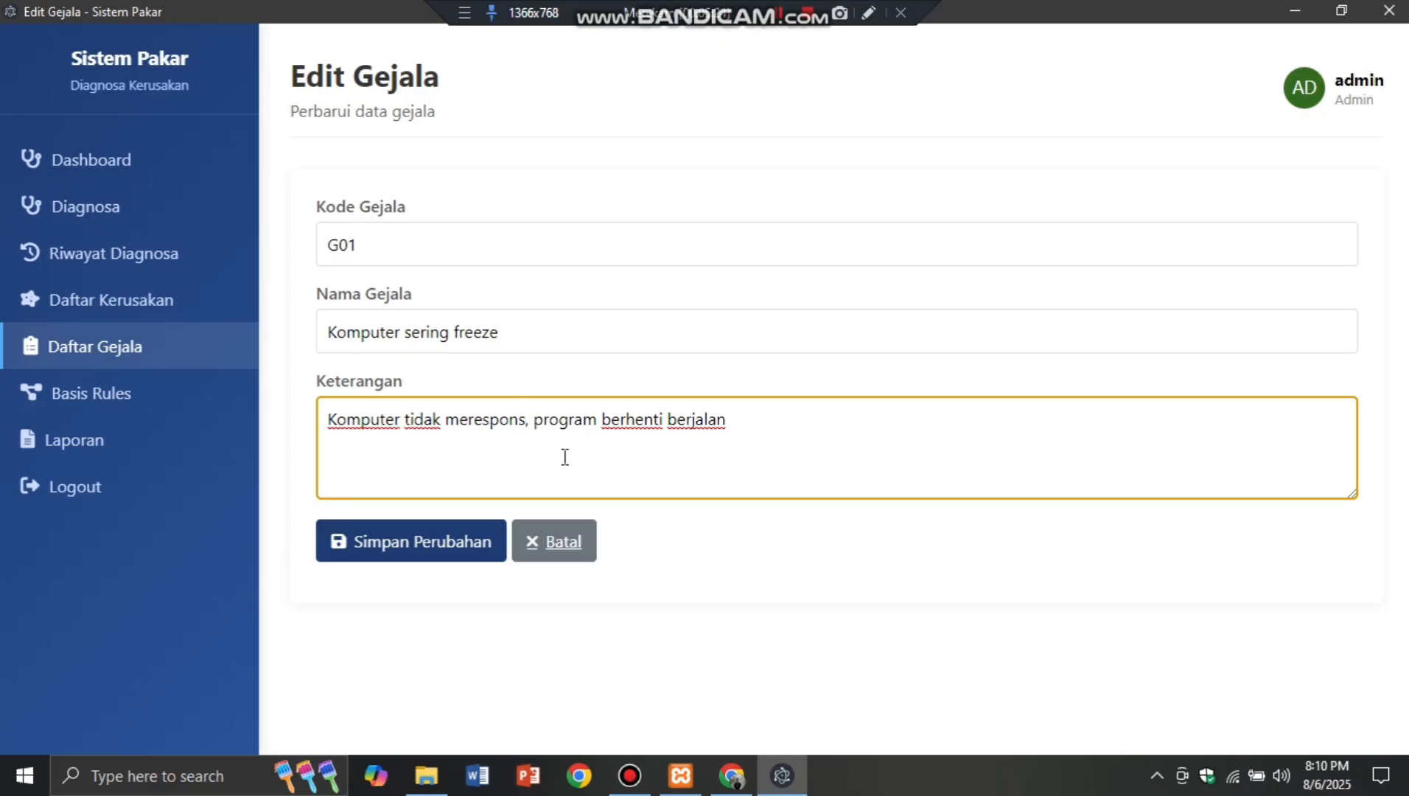
{"action": "left_click", "coordinate": [462, 557]}
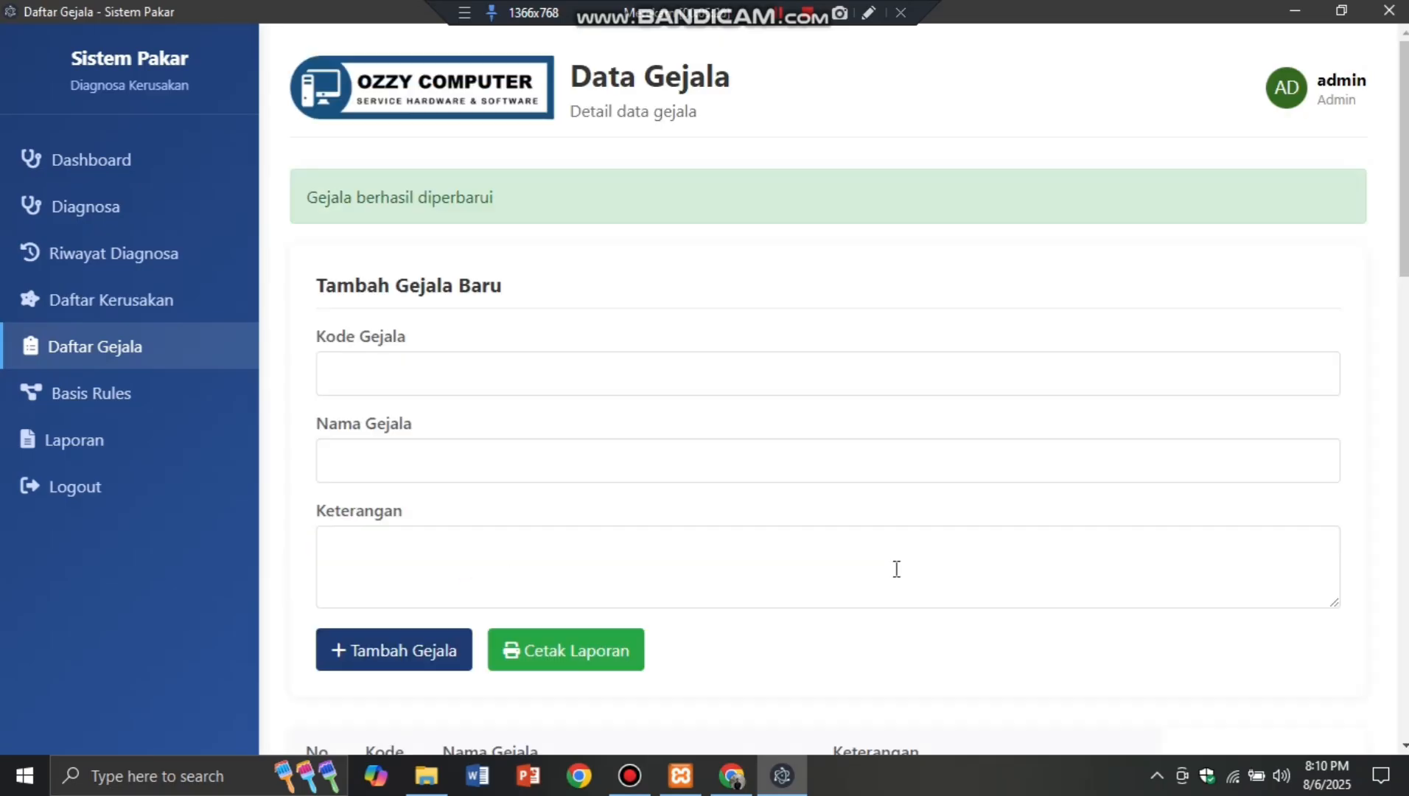
{"action": "scroll", "coordinate": [796, 378], "scroll_direction": "down", "scroll_amount": 3}
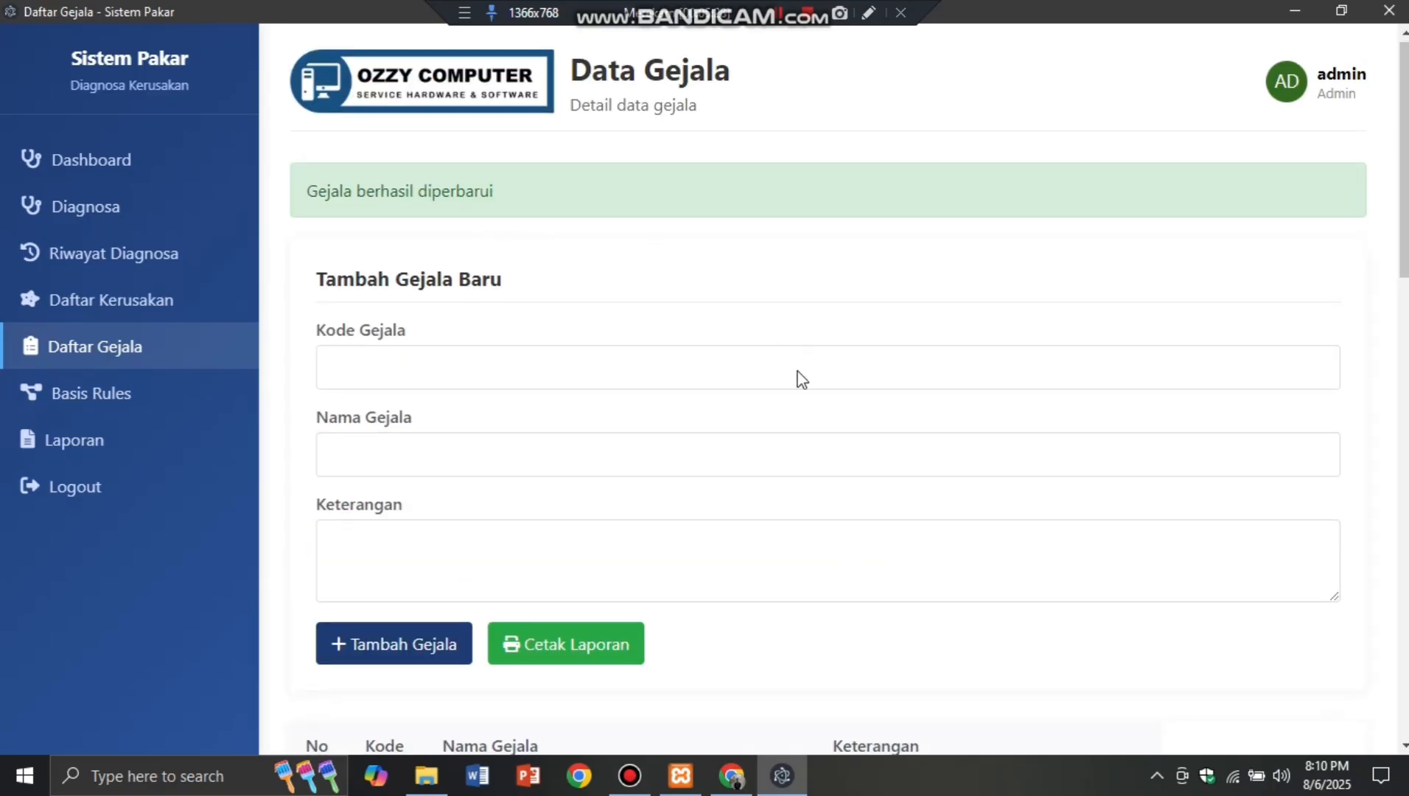
{"action": "scroll", "coordinate": [944, 469], "scroll_direction": "down", "scroll_amount": 3}
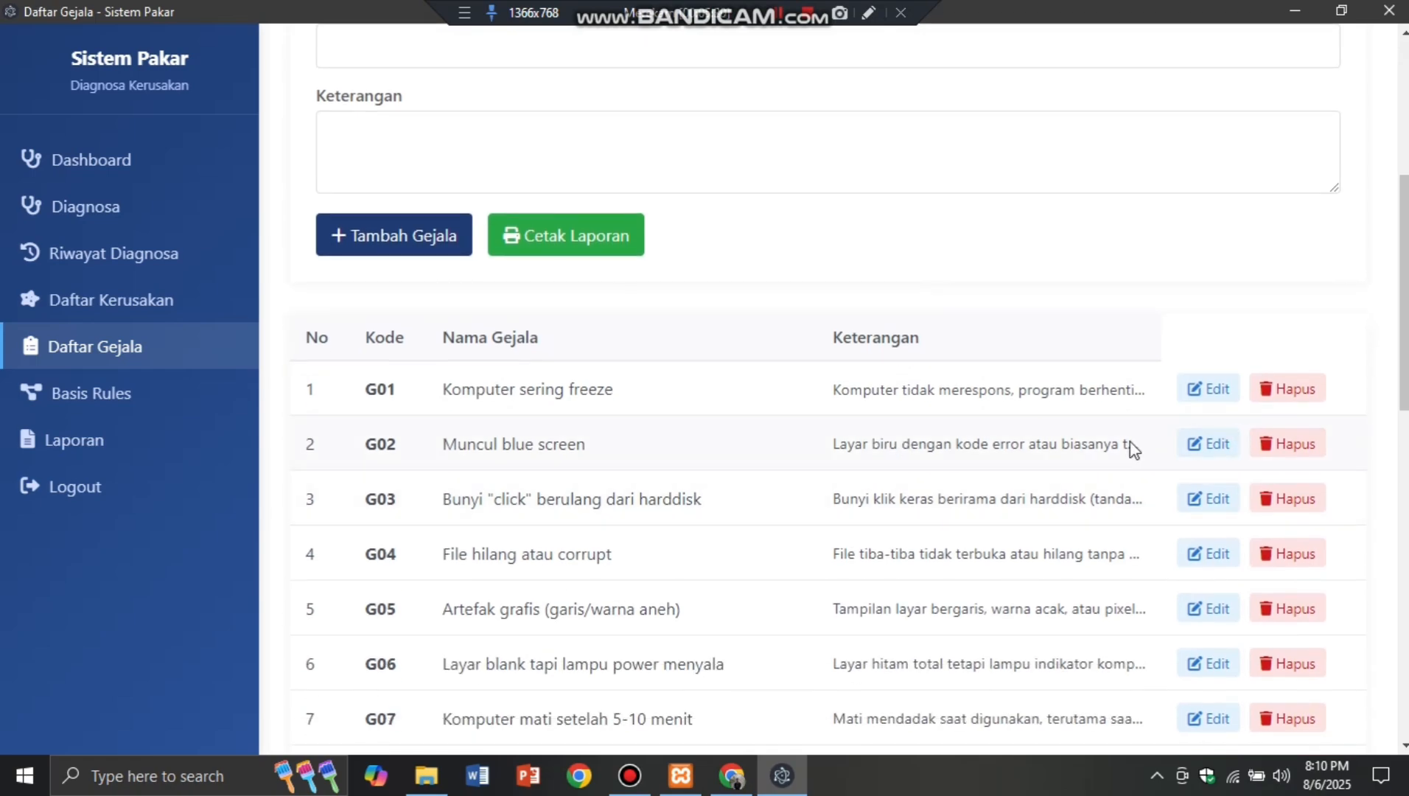
Step: Print the symptom report to PDF as 'data gejala' in the Downloads FILE folder
{"action": "left_click", "coordinate": [597, 260]}
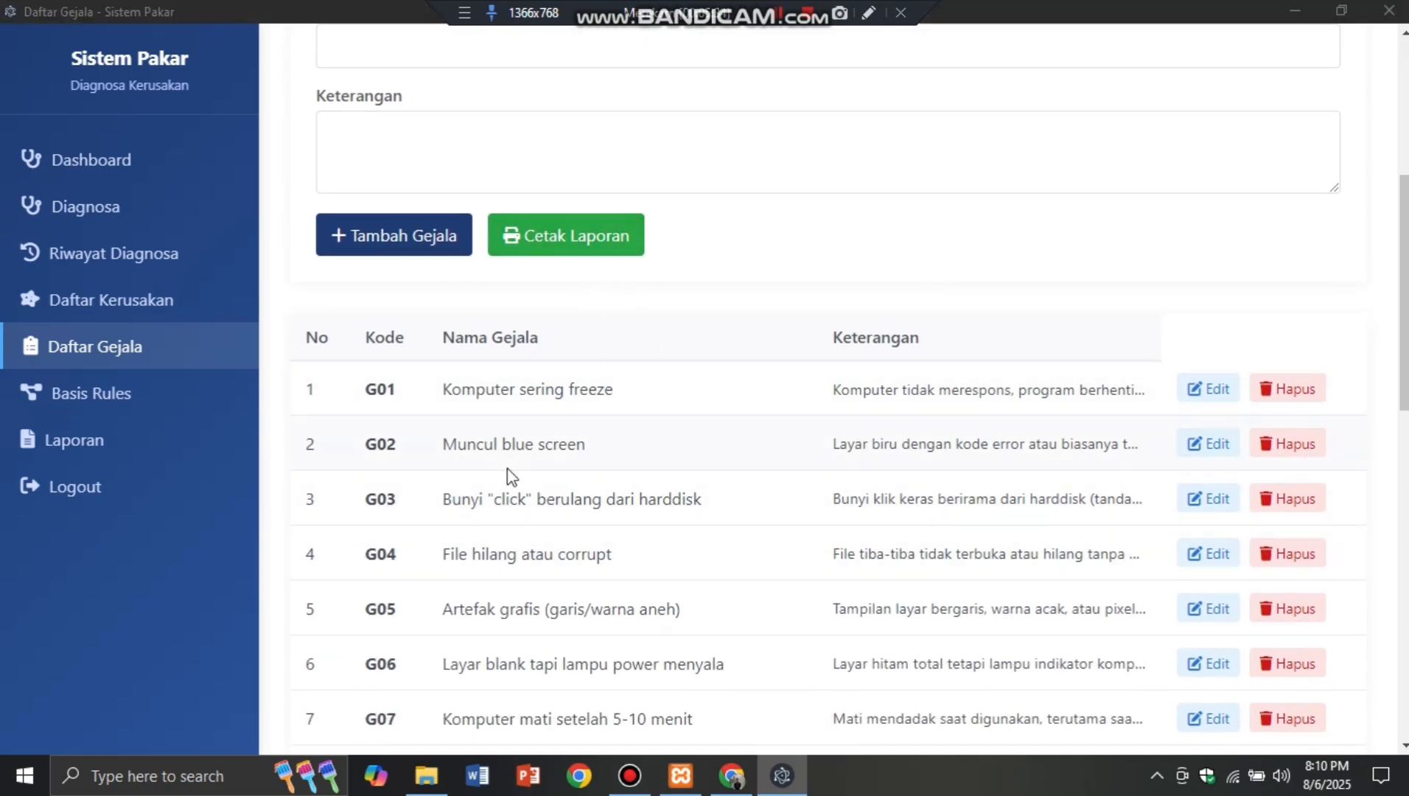
{"action": "left_click", "coordinate": [276, 420]}
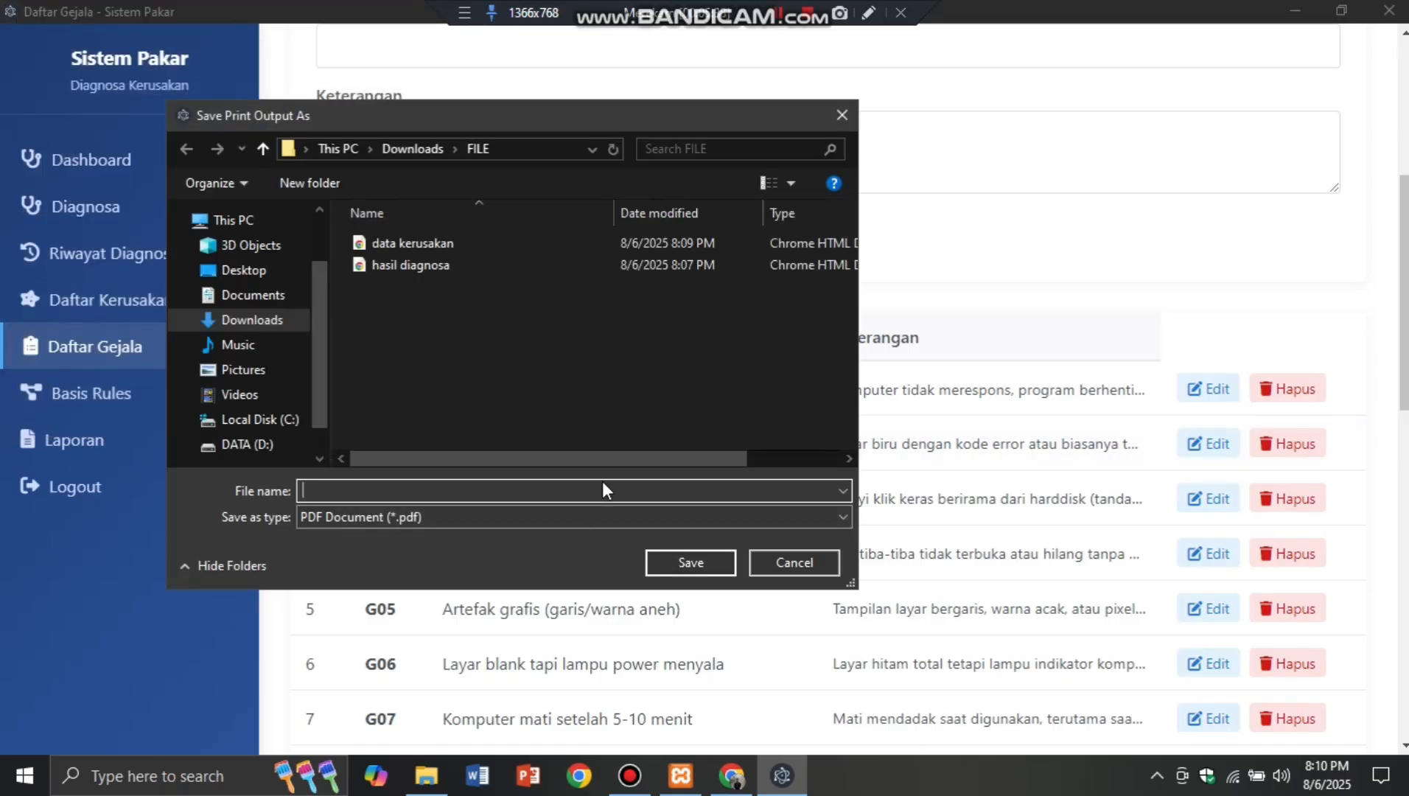
{"action": "type", "text": "data"}
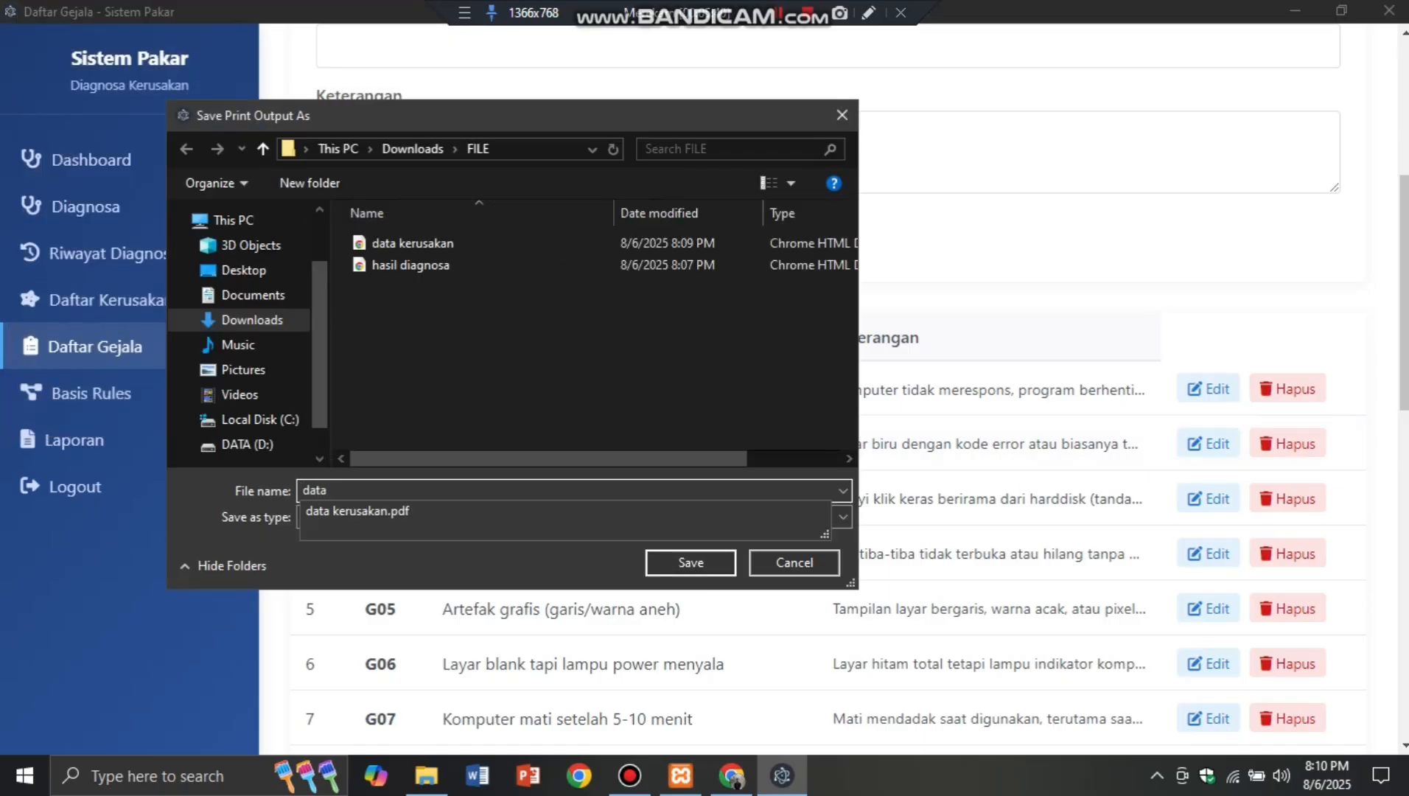
{"action": "type", "text": " gejala"}
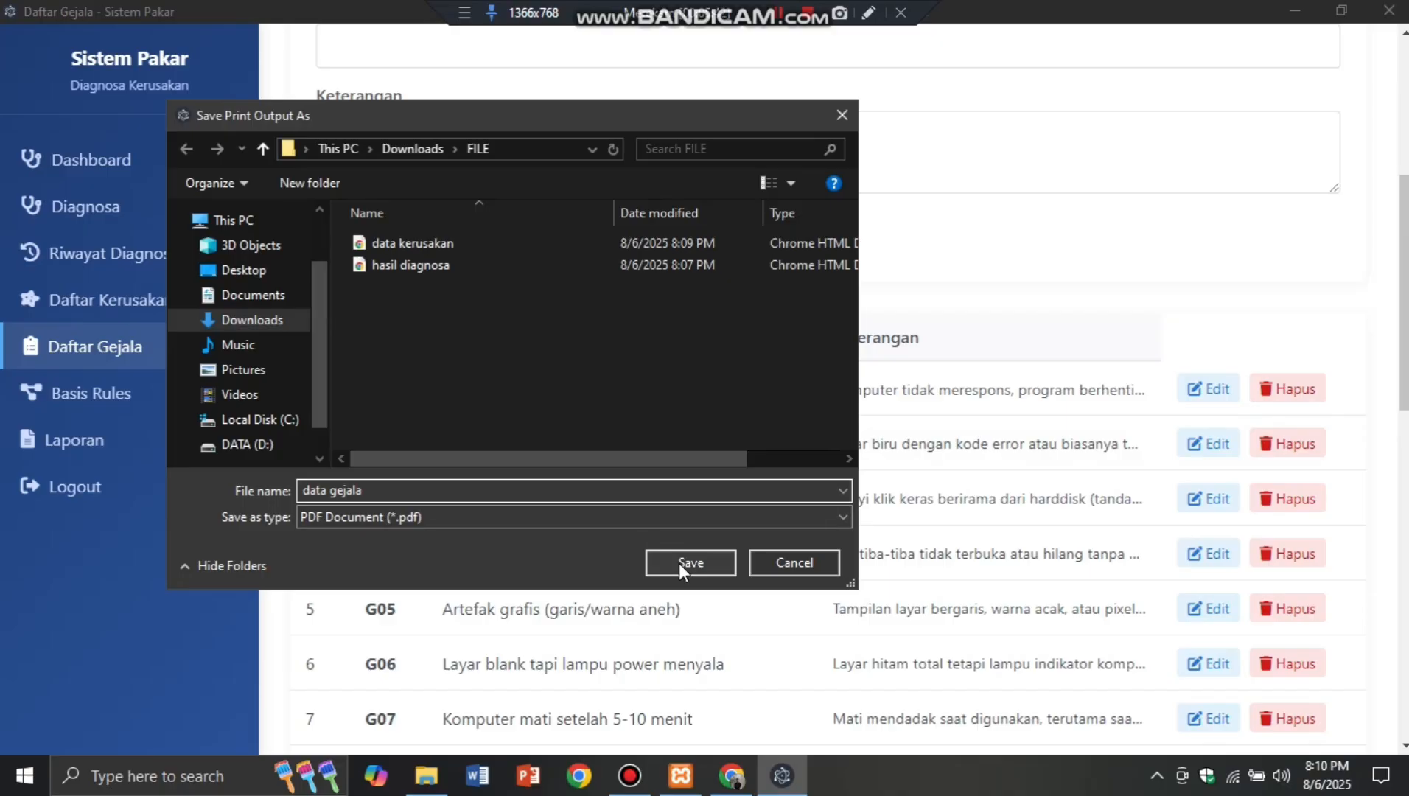
{"action": "left_click", "coordinate": [679, 562]}
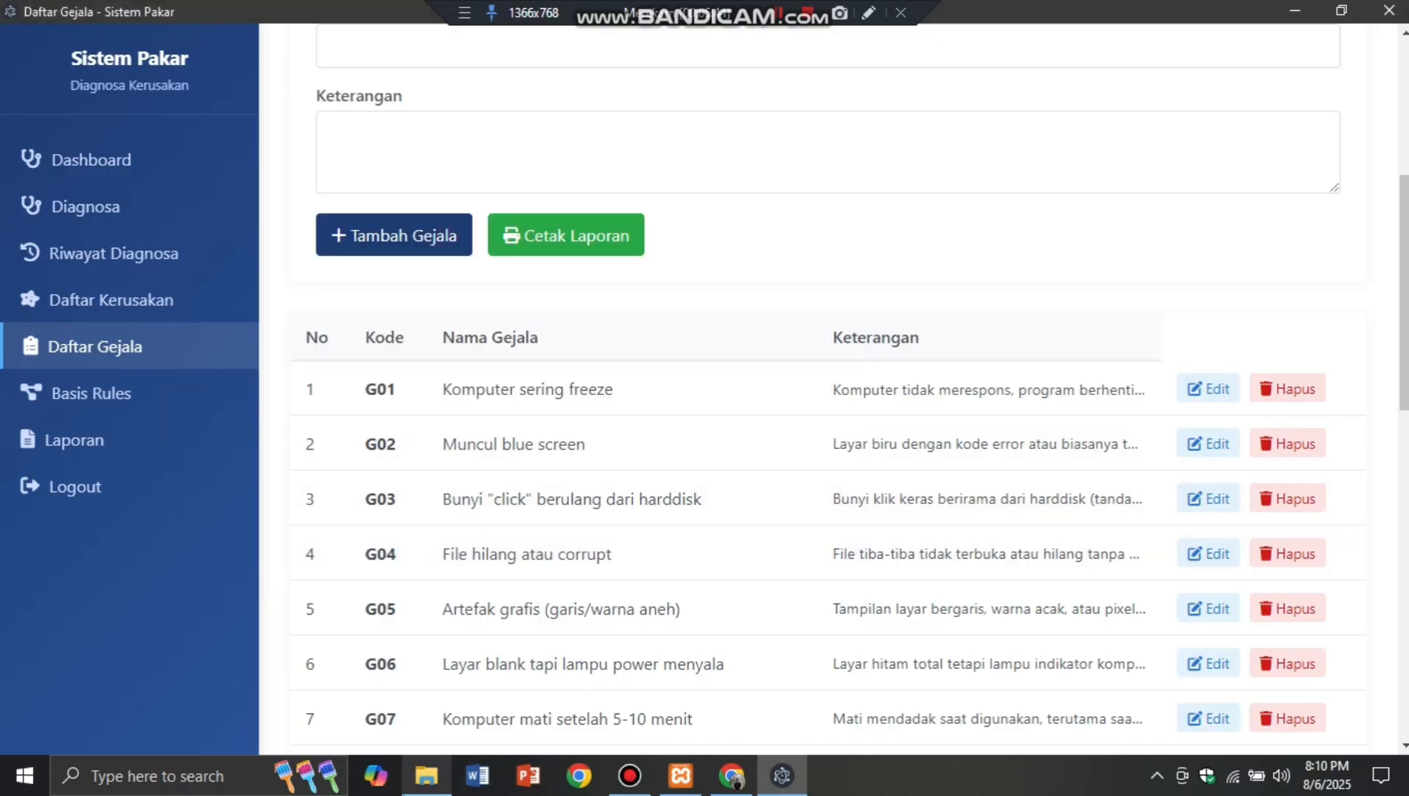
{"action": "left_click", "coordinate": [426, 776]}
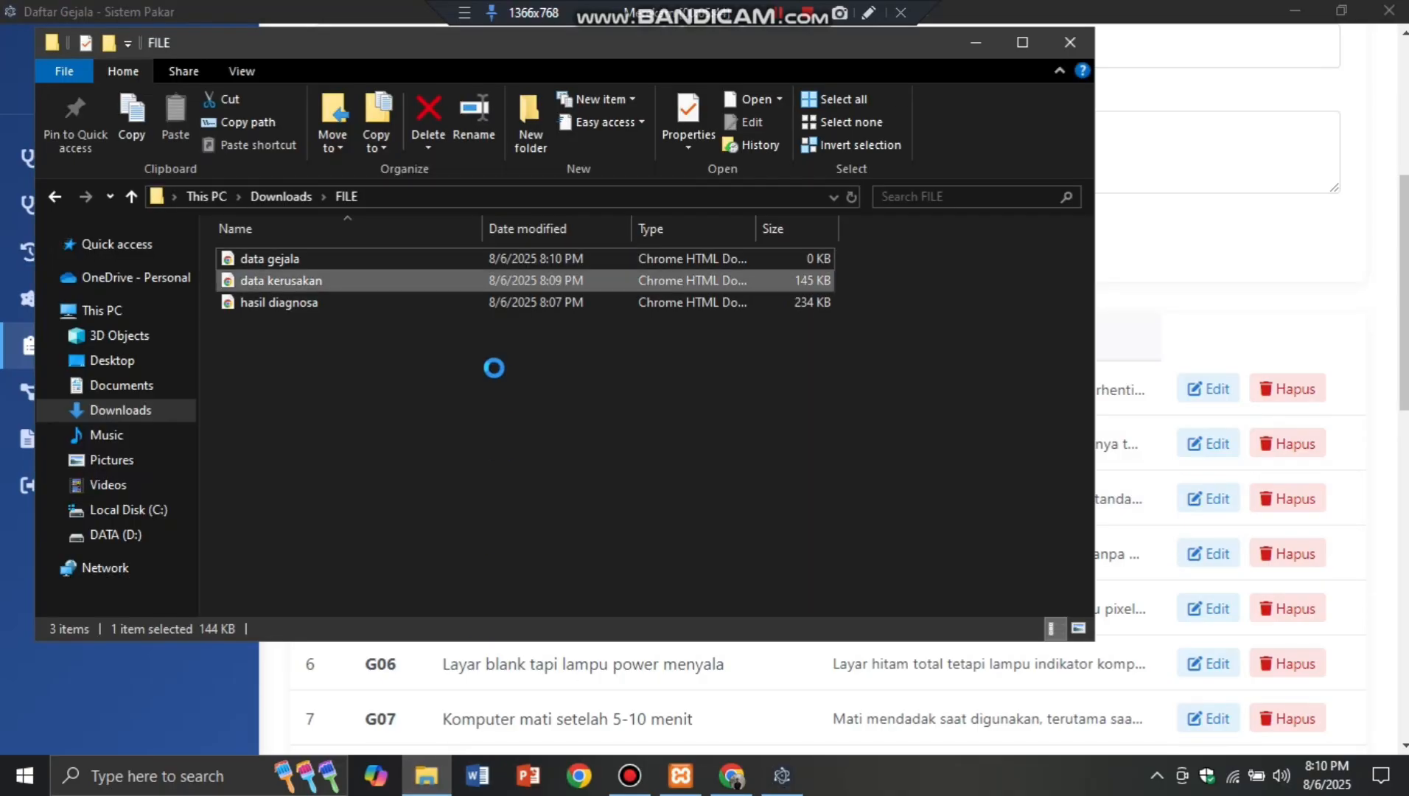
Step: Scroll through both pages of the 'data gejala' PDF in Chrome, then open Basis Rules in Sistem Pakar
{"action": "double_click", "coordinate": [299, 261]}
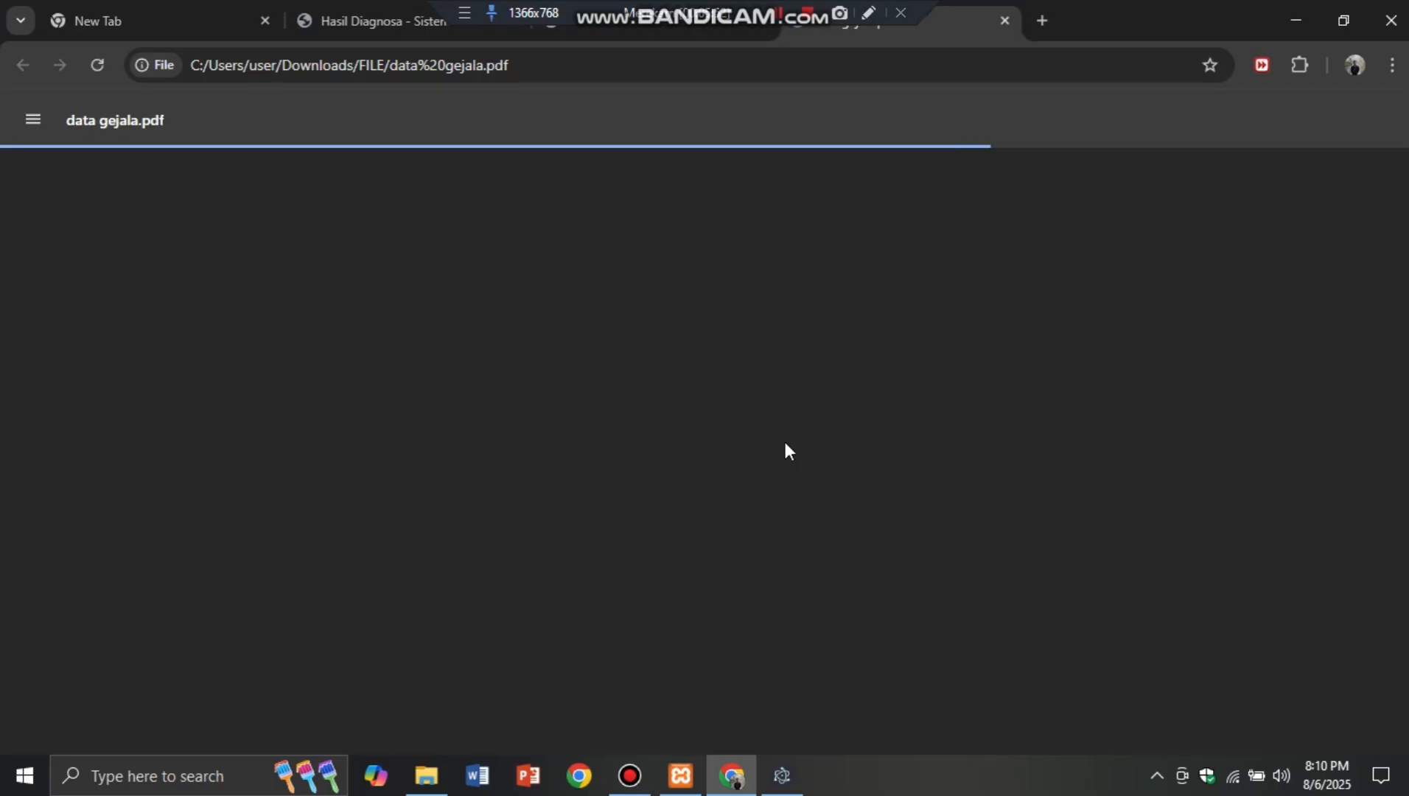
{"action": "scroll", "coordinate": [802, 436], "scroll_direction": "down", "scroll_amount": 4}
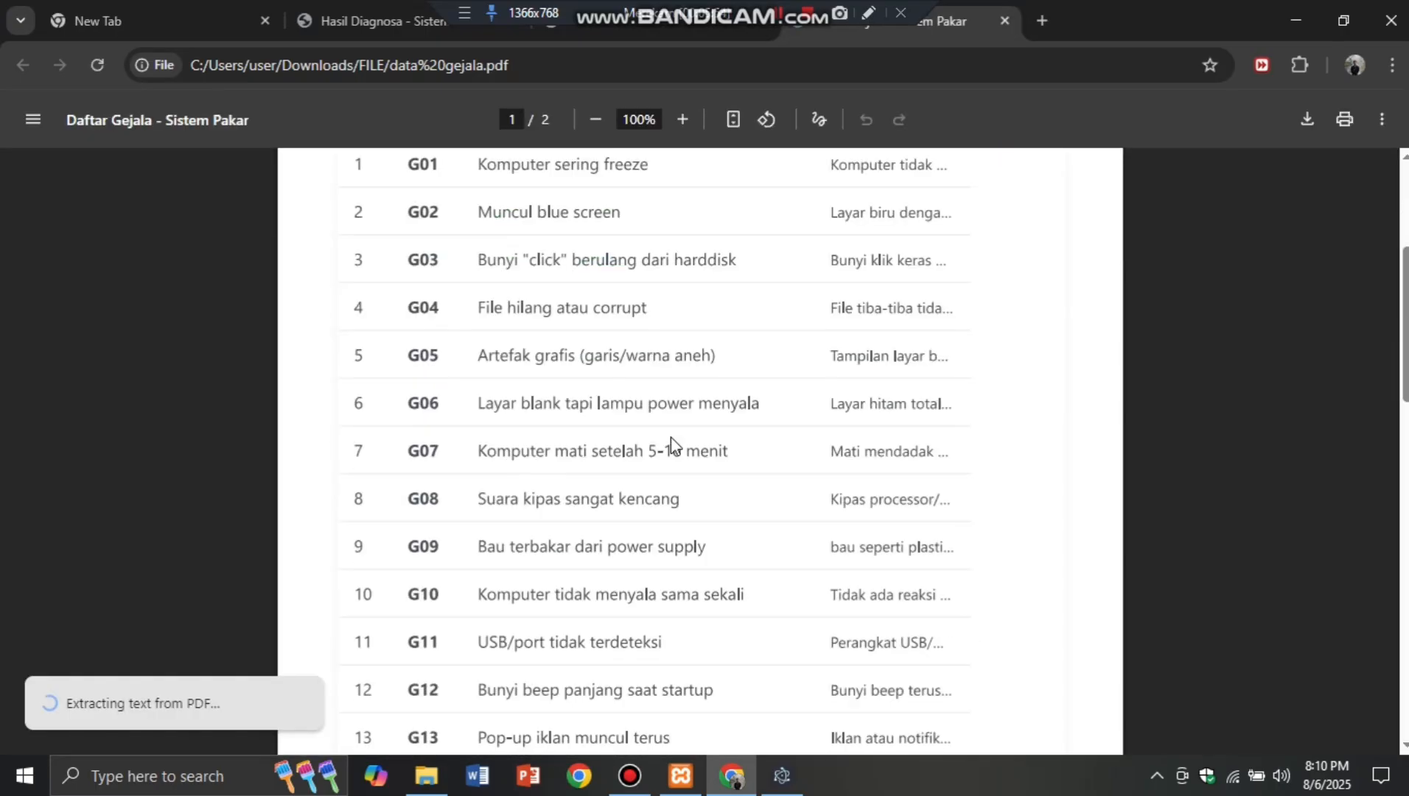
{"action": "scroll", "coordinate": [638, 441], "scroll_direction": "up", "scroll_amount": 1}
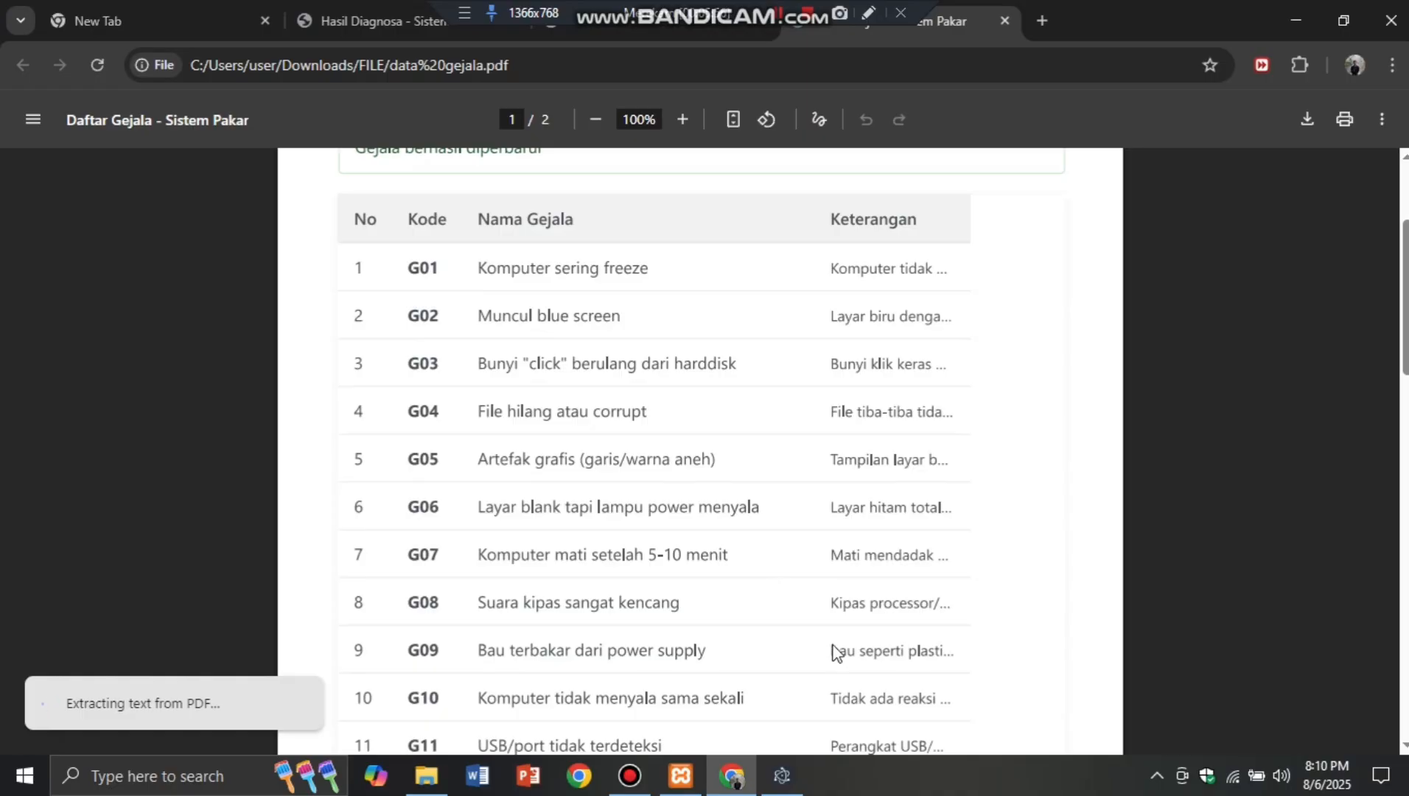
{"action": "scroll", "coordinate": [832, 643], "scroll_direction": "down", "scroll_amount": 7}
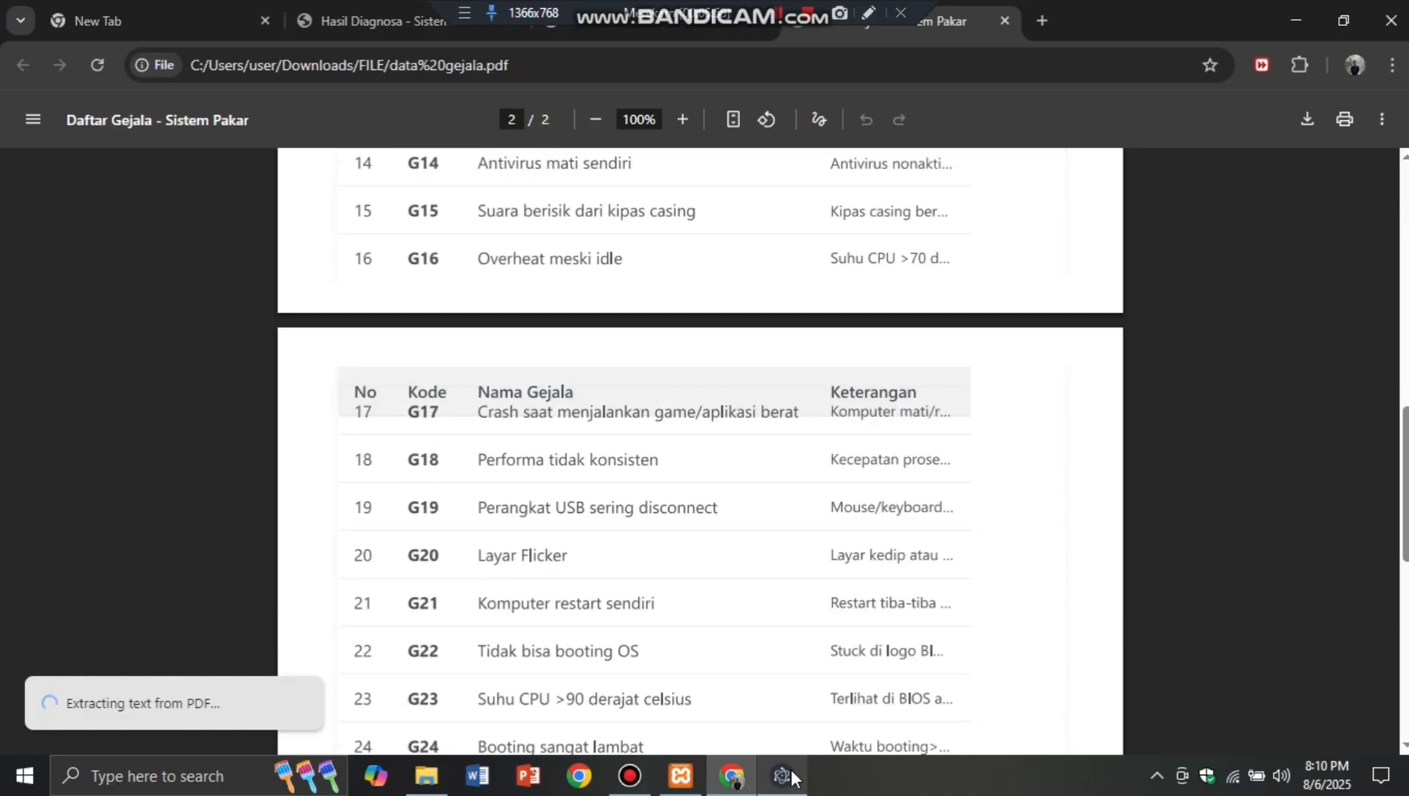
{"action": "left_click", "coordinate": [784, 775]}
{"action": "left_click", "coordinate": [124, 398]}
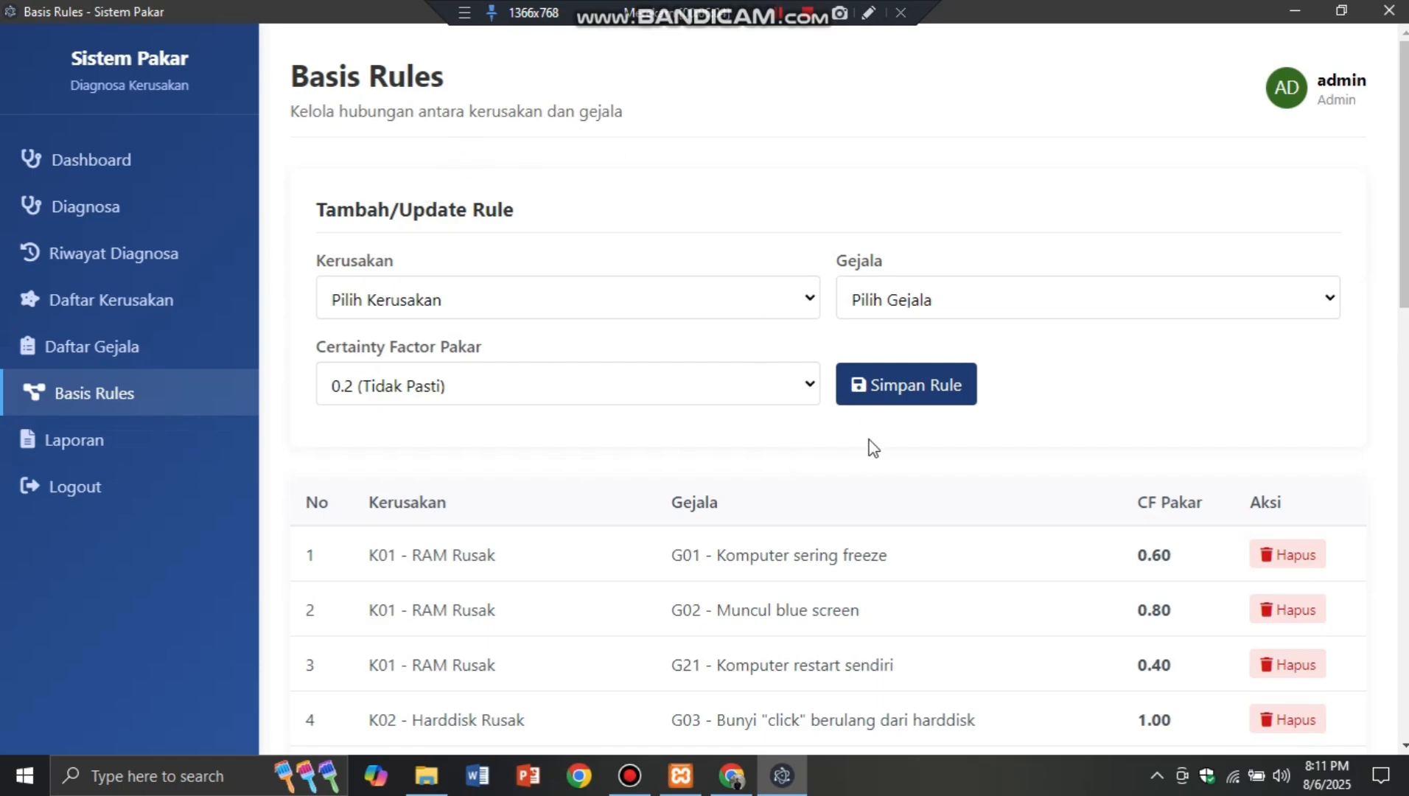
Step: Look through the rule's Kerusakan options and the damage type list, then return to Basis Rules
{"action": "left_click", "coordinate": [808, 311]}
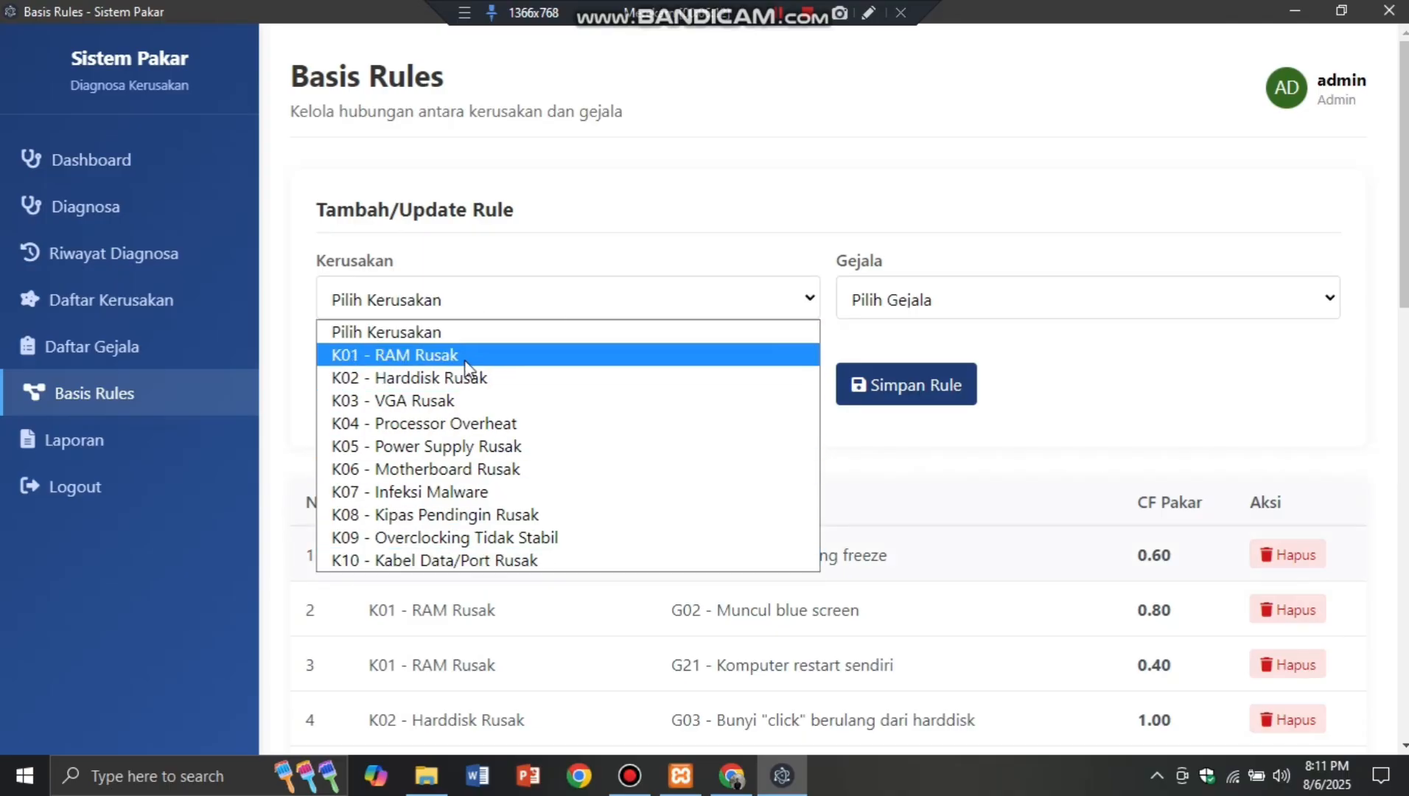
{"action": "left_click", "coordinate": [943, 482]}
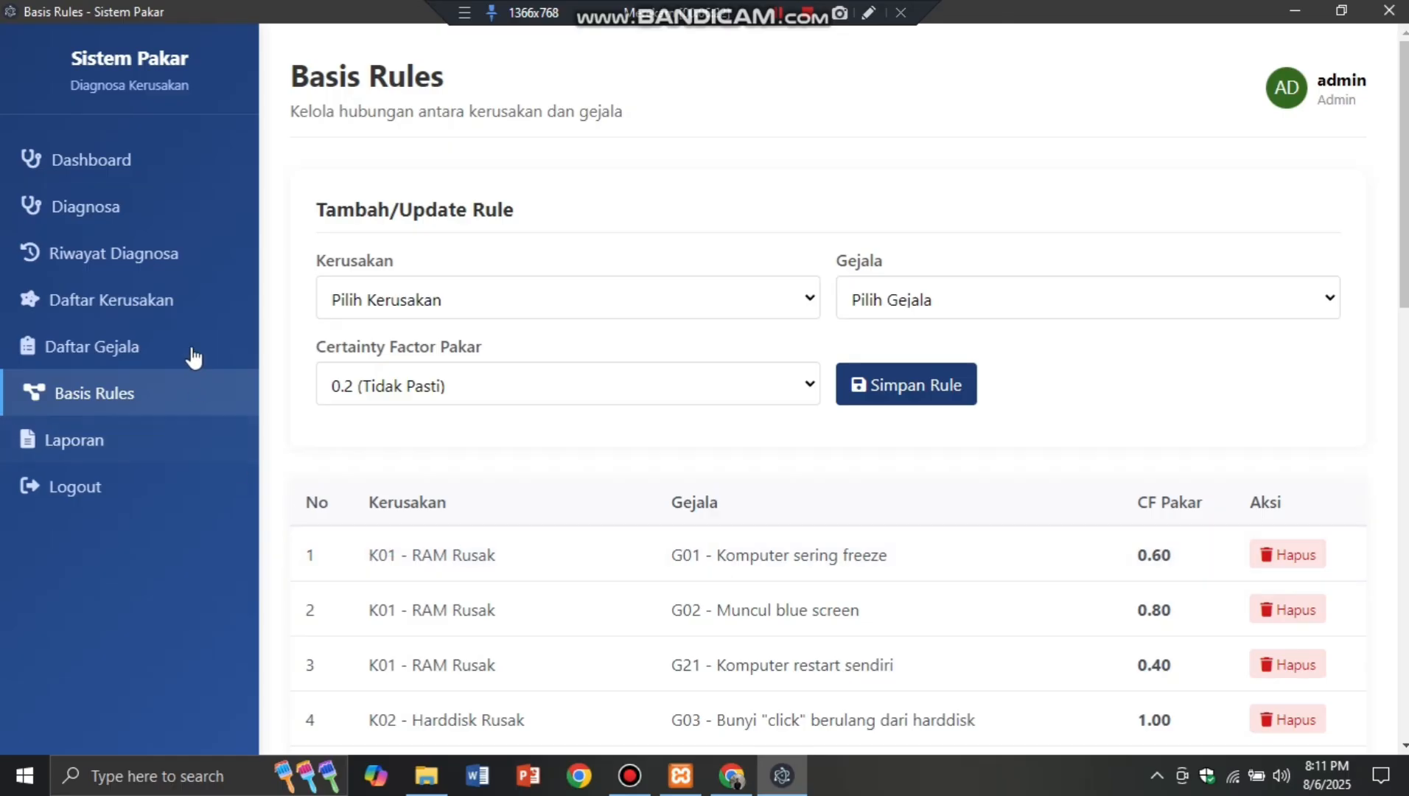
{"action": "left_click", "coordinate": [181, 317]}
{"action": "scroll", "coordinate": [1060, 614], "scroll_direction": "down", "scroll_amount": 5}
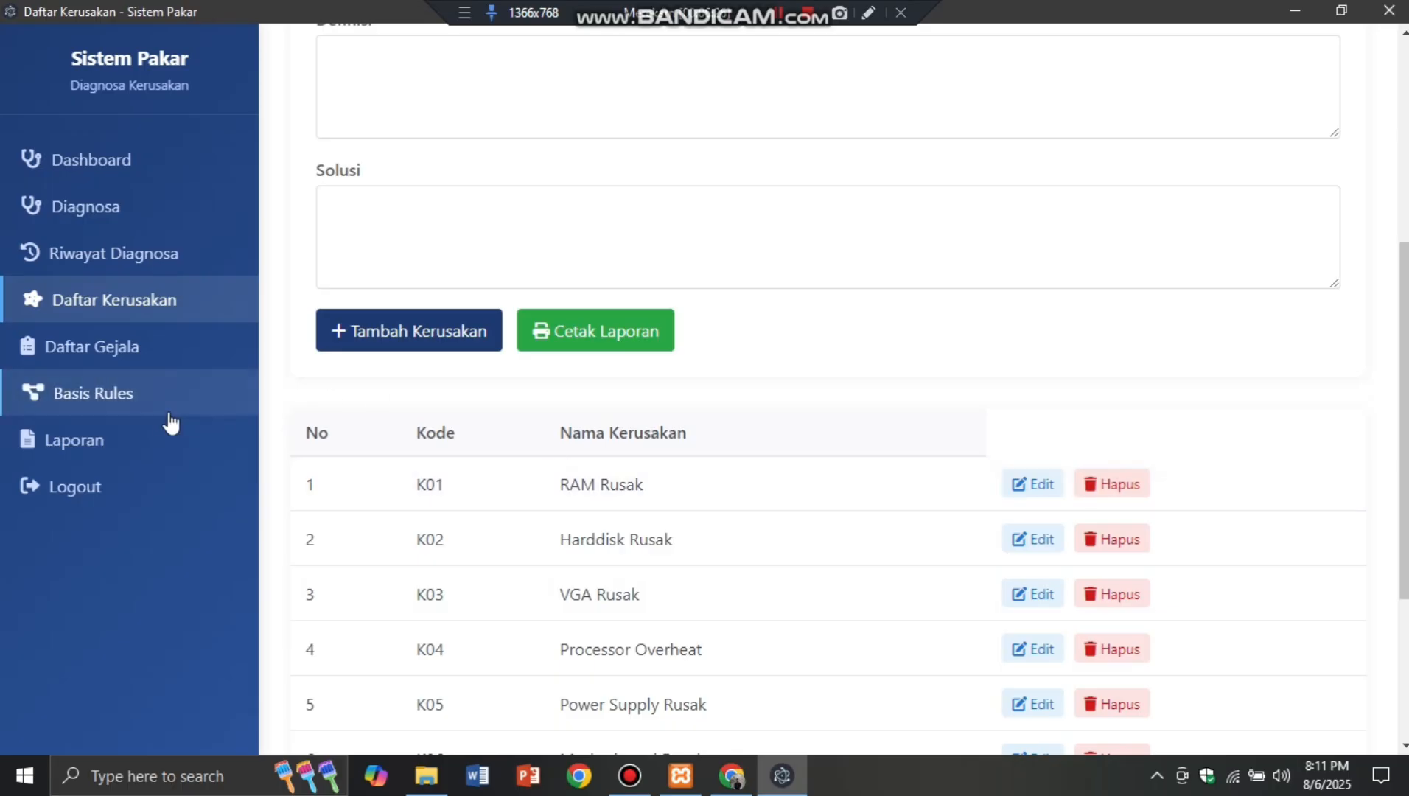
{"action": "left_click", "coordinate": [164, 407]}
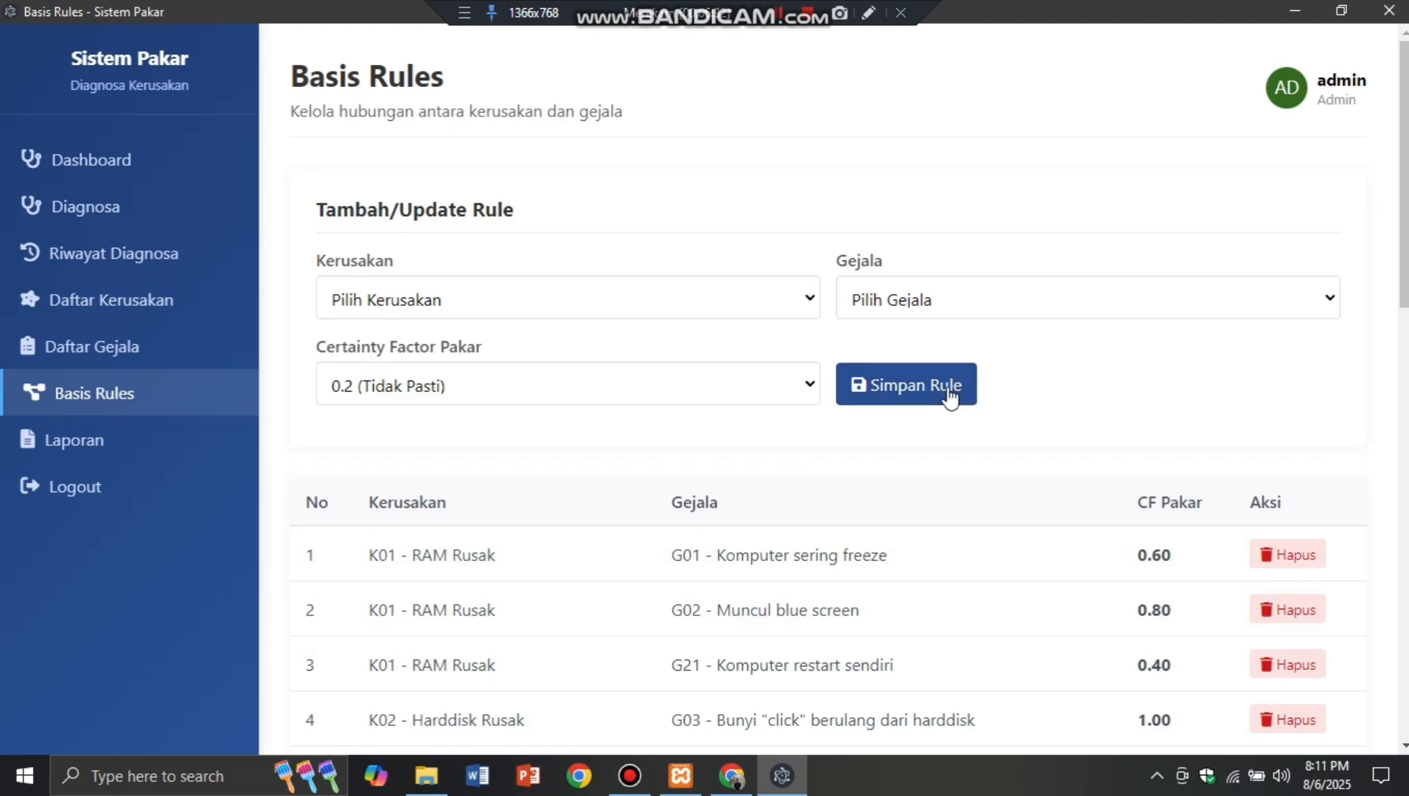
Step: Browse the Kerusakan, Gejala and Certainty Factor dropdowns without changing anything, leaving CF at 0.2
{"action": "left_click", "coordinate": [803, 303]}
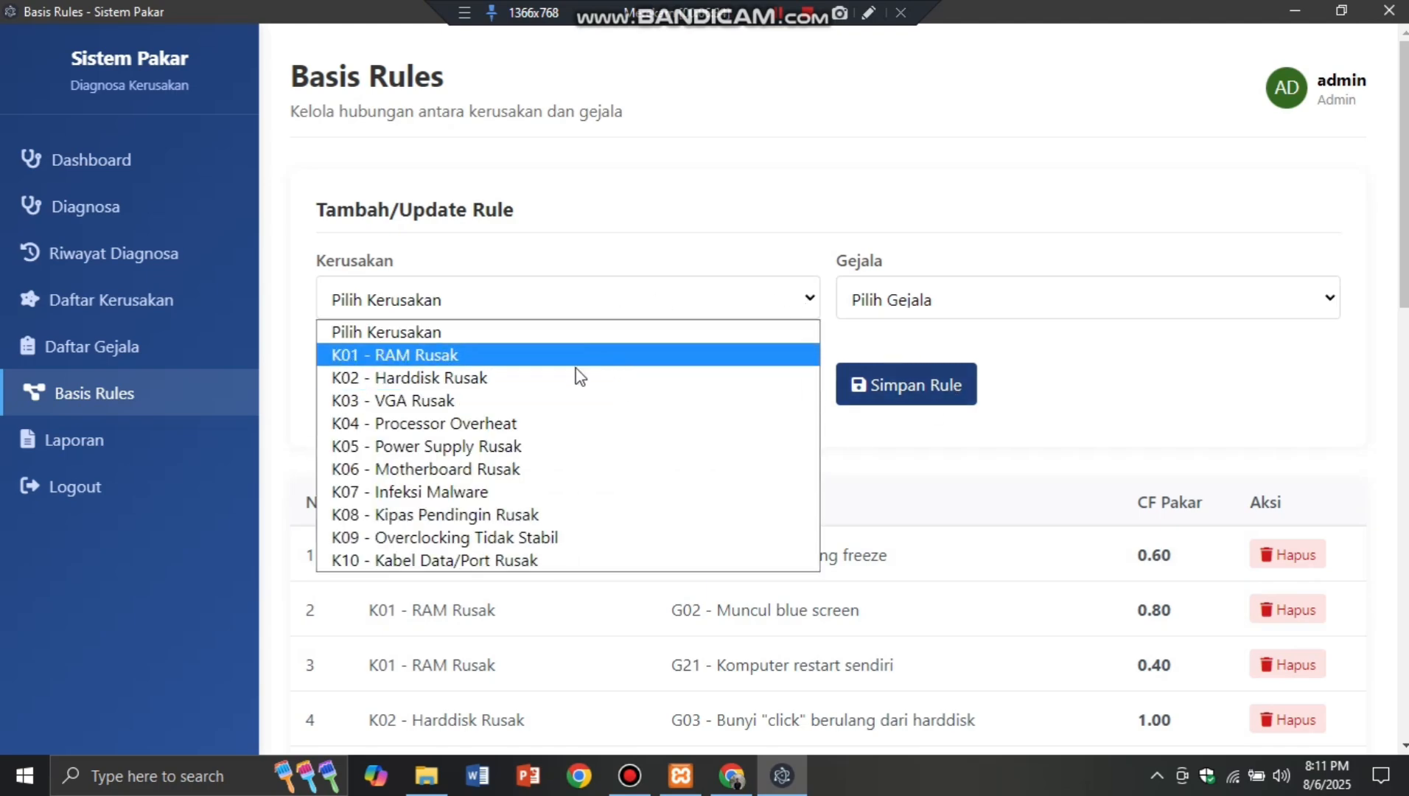
{"action": "left_click", "coordinate": [810, 306]}
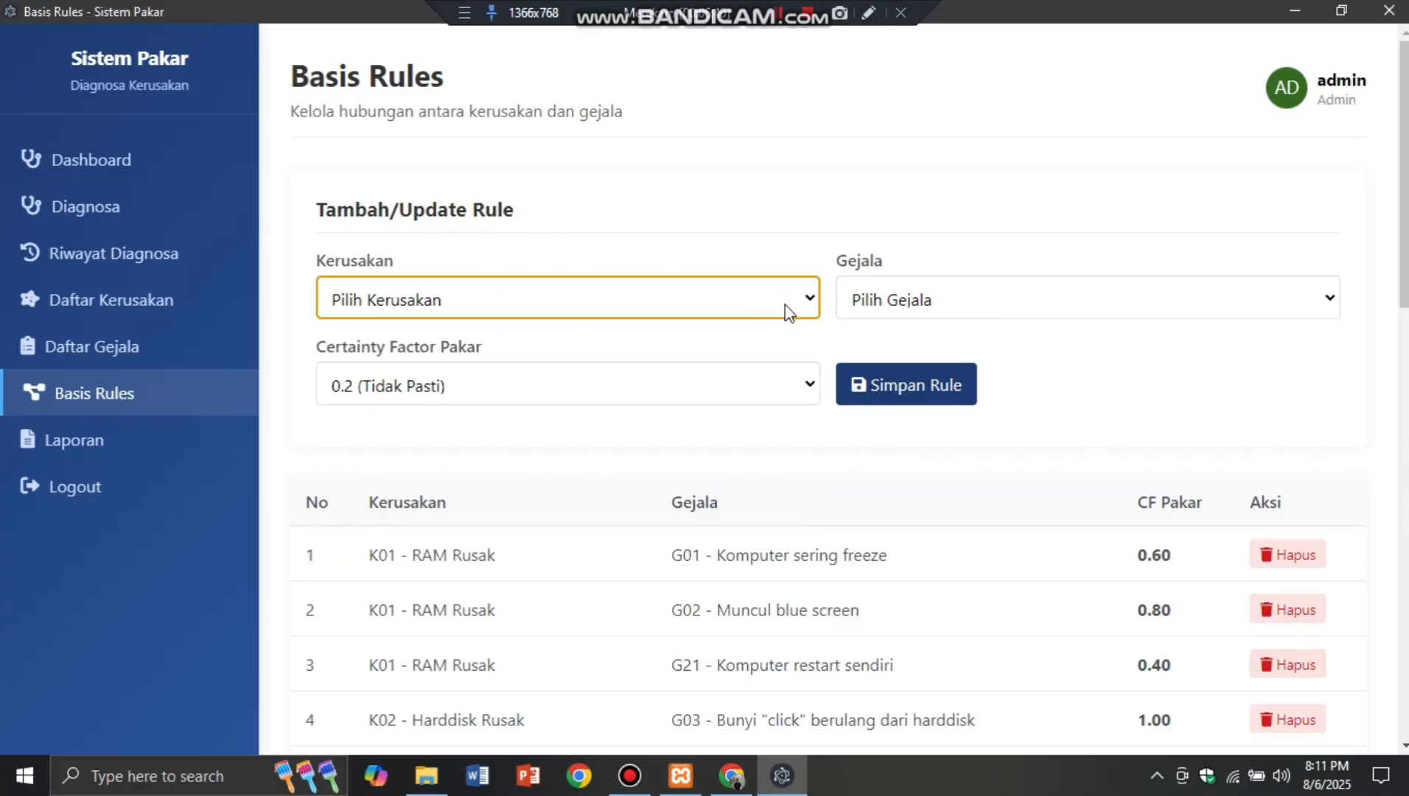
{"action": "left_click", "coordinate": [788, 311]}
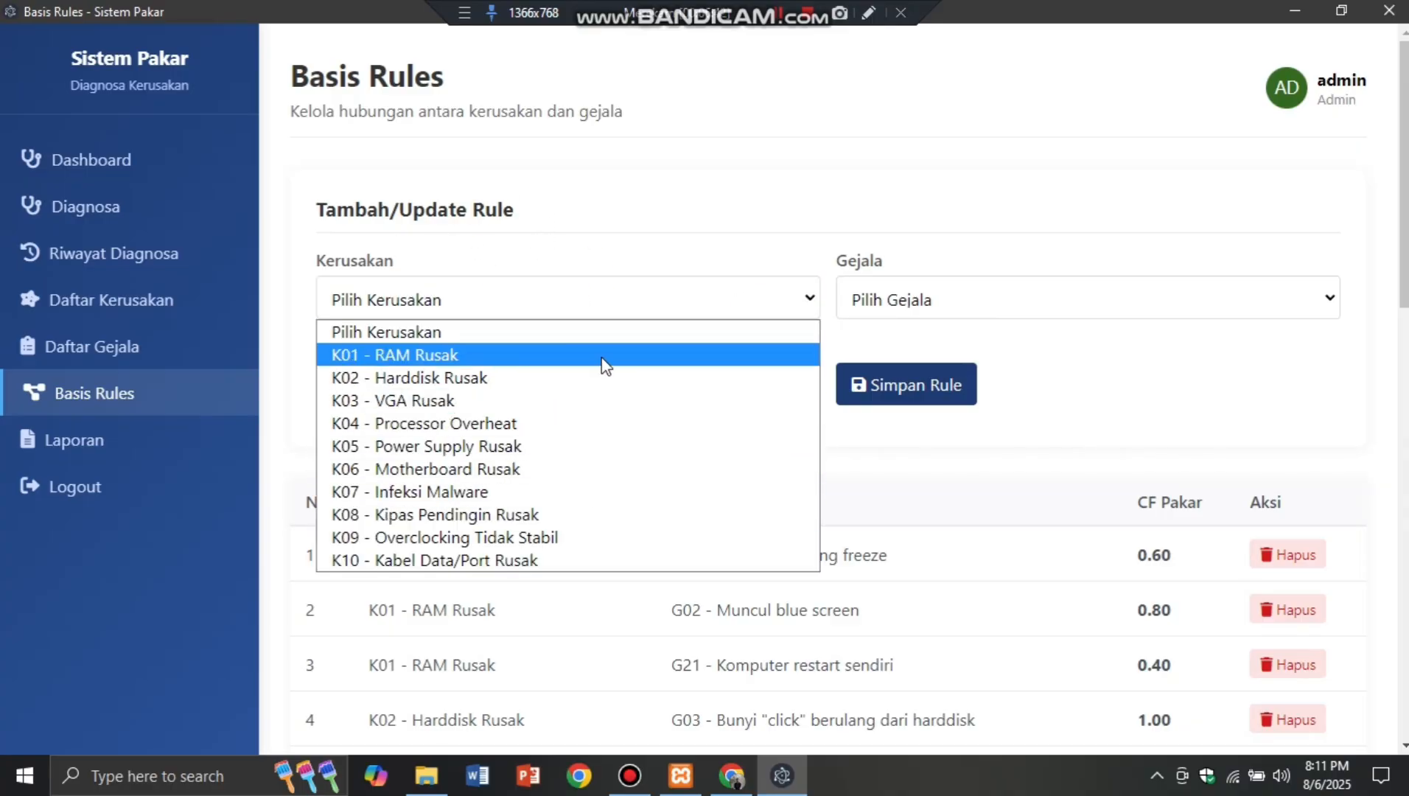
{"action": "left_click", "coordinate": [757, 341]}
{"action": "left_click", "coordinate": [1262, 302]}
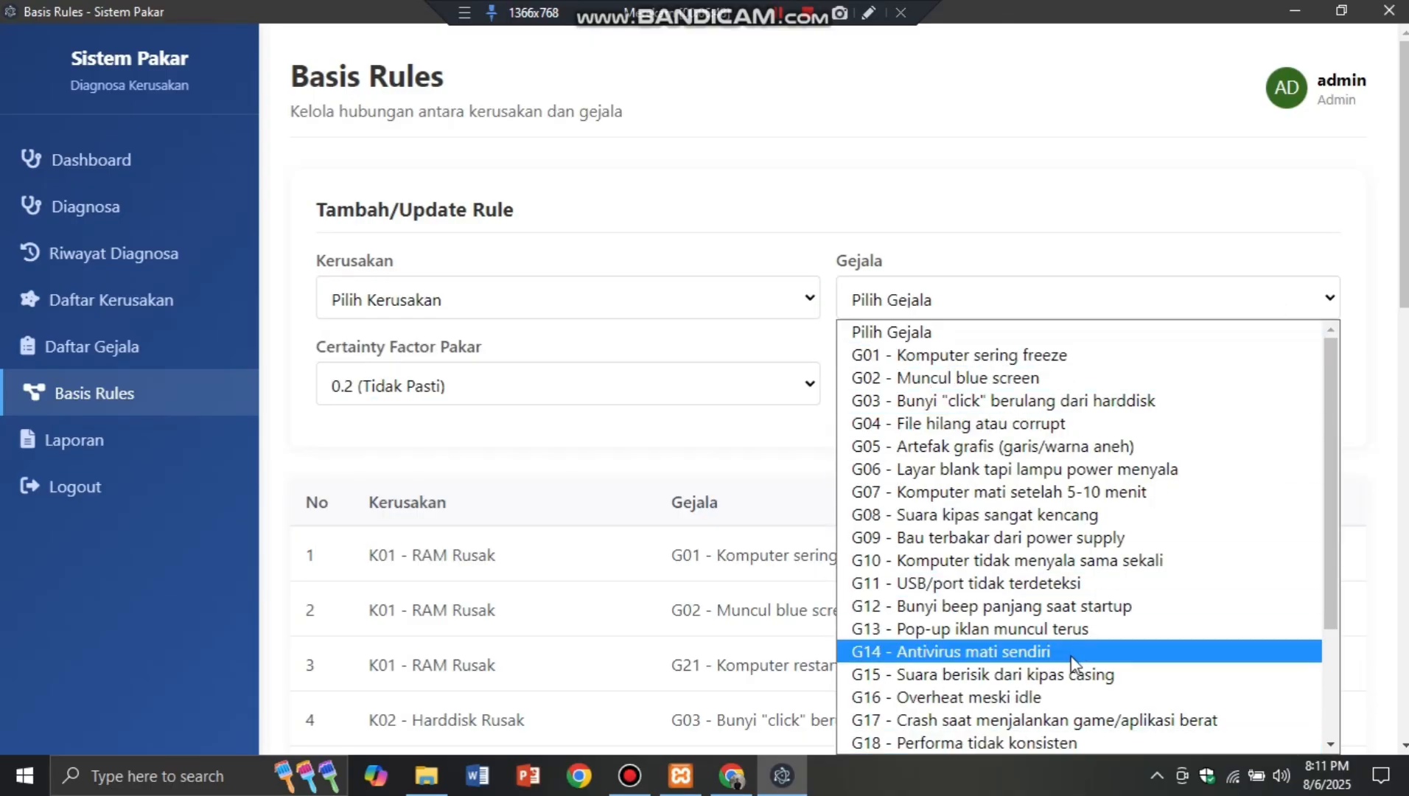
{"action": "left_click", "coordinate": [1070, 305]}
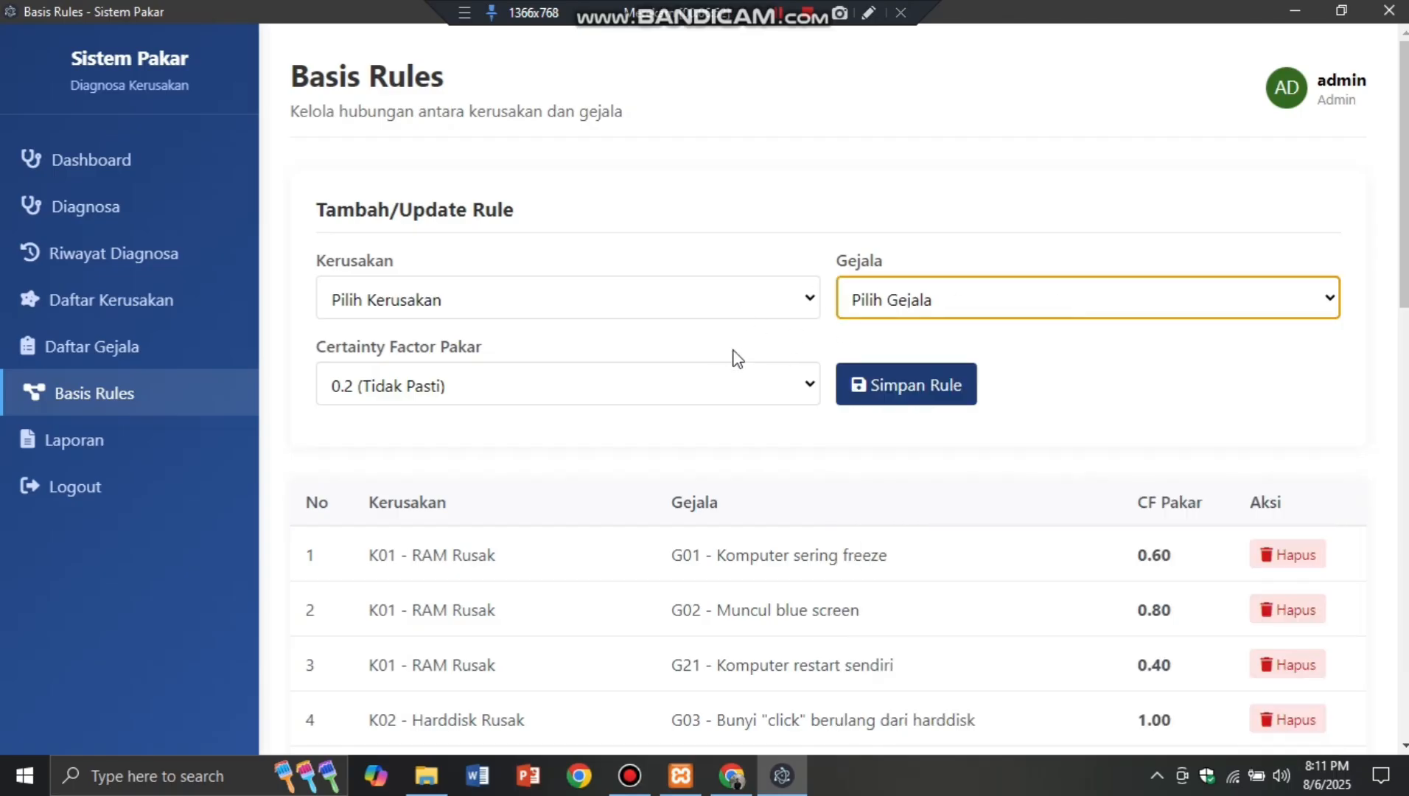
{"action": "left_click", "coordinate": [811, 384]}
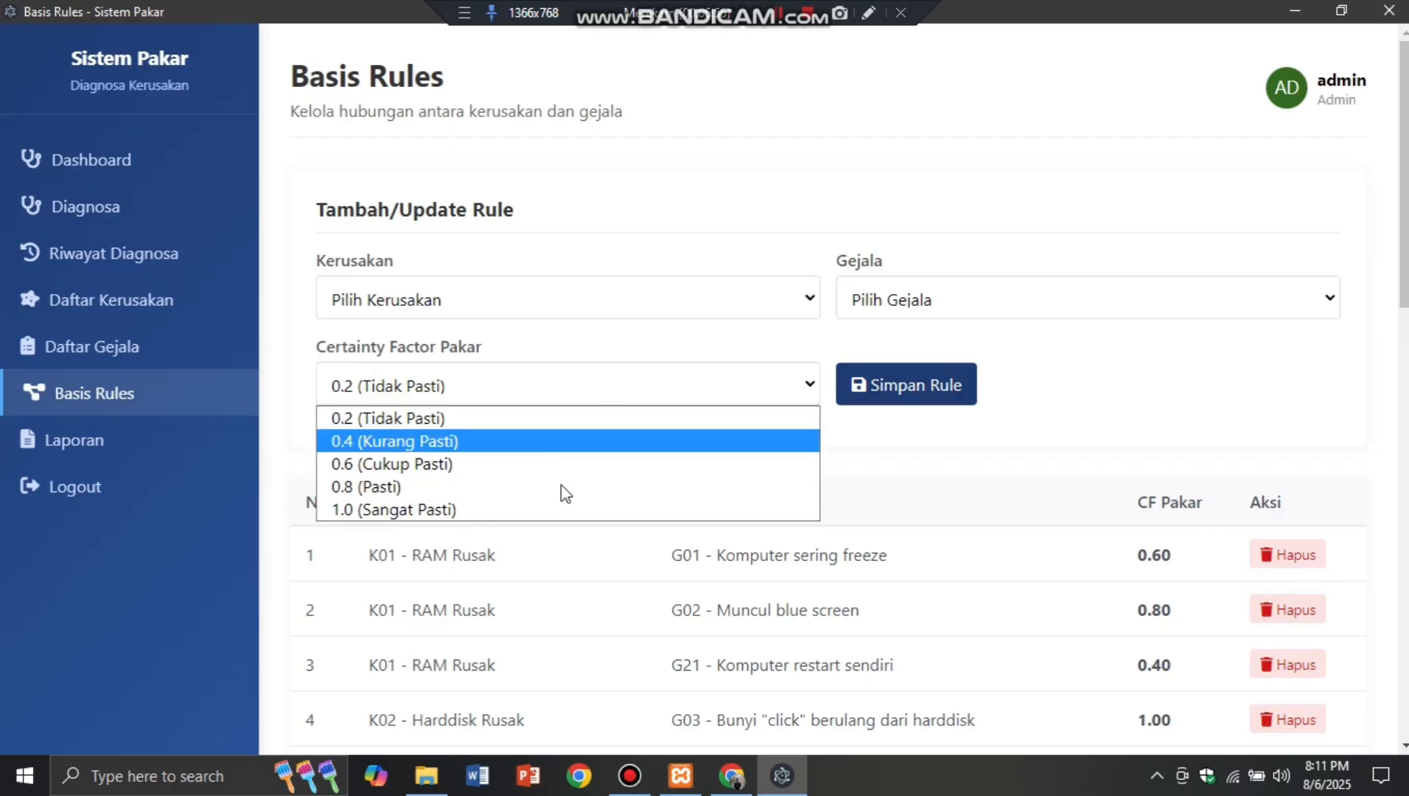
{"action": "left_click", "coordinate": [814, 391]}
Step: Try saving the rule, scroll the rule list, then go to the Laporan Diagnosa page
{"action": "scroll", "coordinate": [995, 368], "scroll_direction": "down", "scroll_amount": 1}
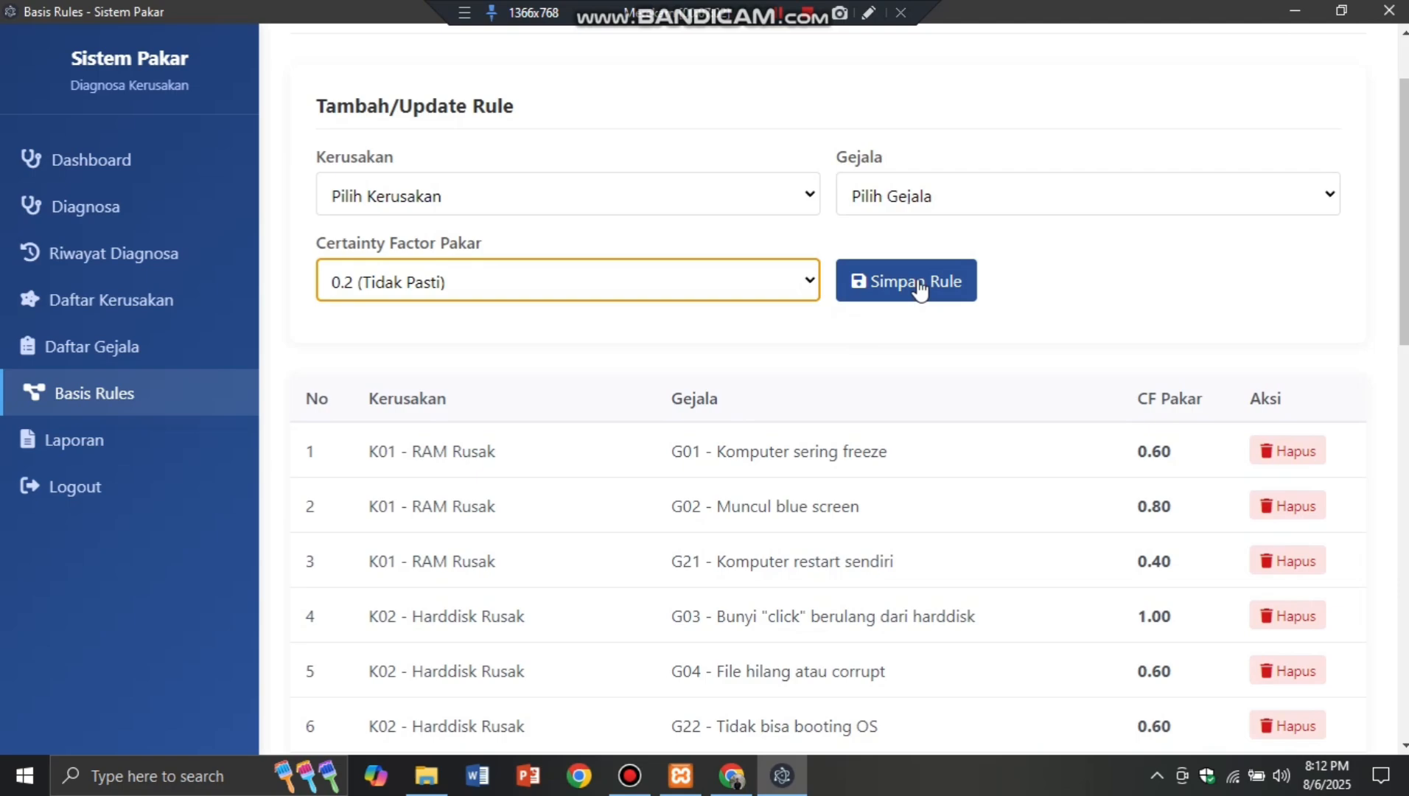
{"action": "left_click", "coordinate": [918, 284]}
{"action": "scroll", "coordinate": [1049, 495], "scroll_direction": "down", "scroll_amount": 1}
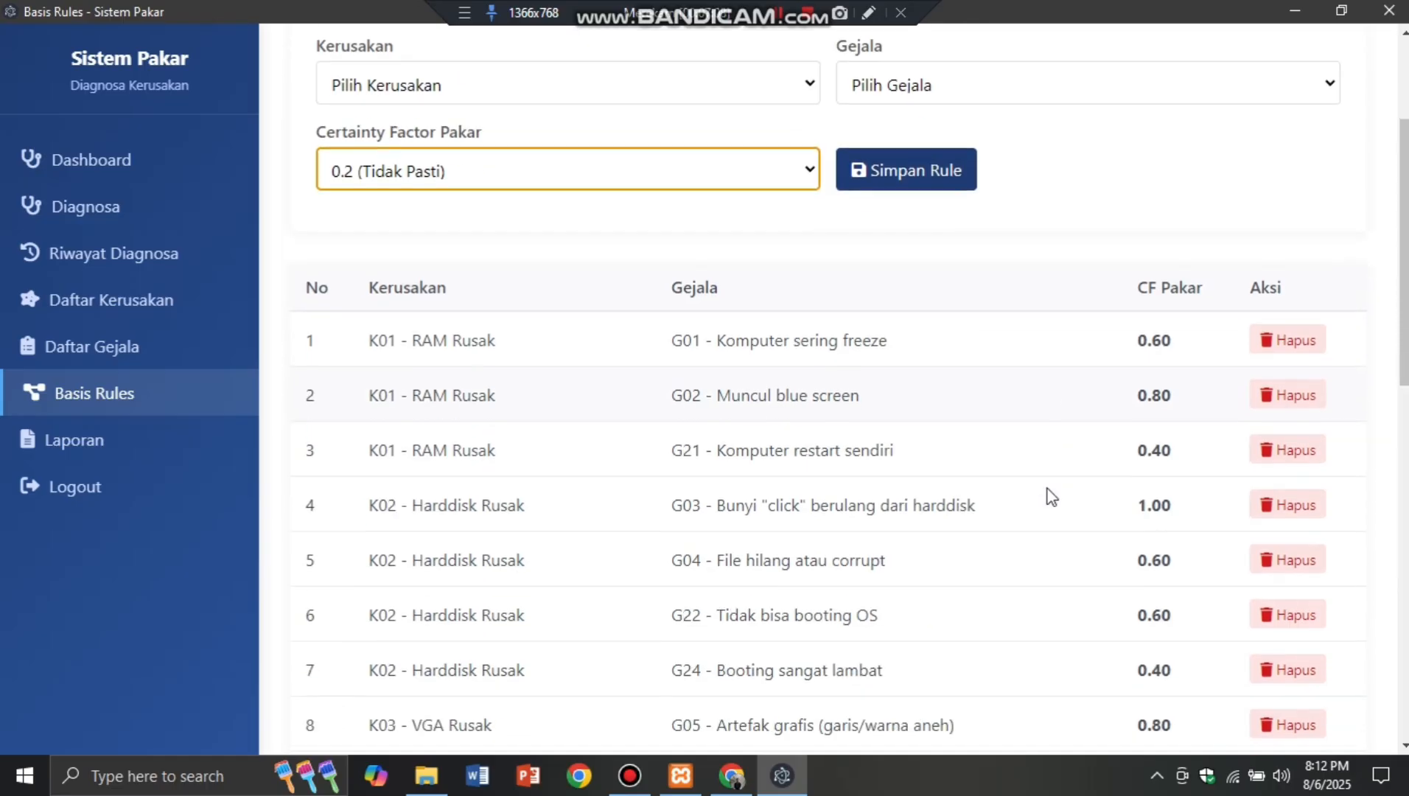
{"action": "scroll", "coordinate": [1050, 495], "scroll_direction": "down", "scroll_amount": 1}
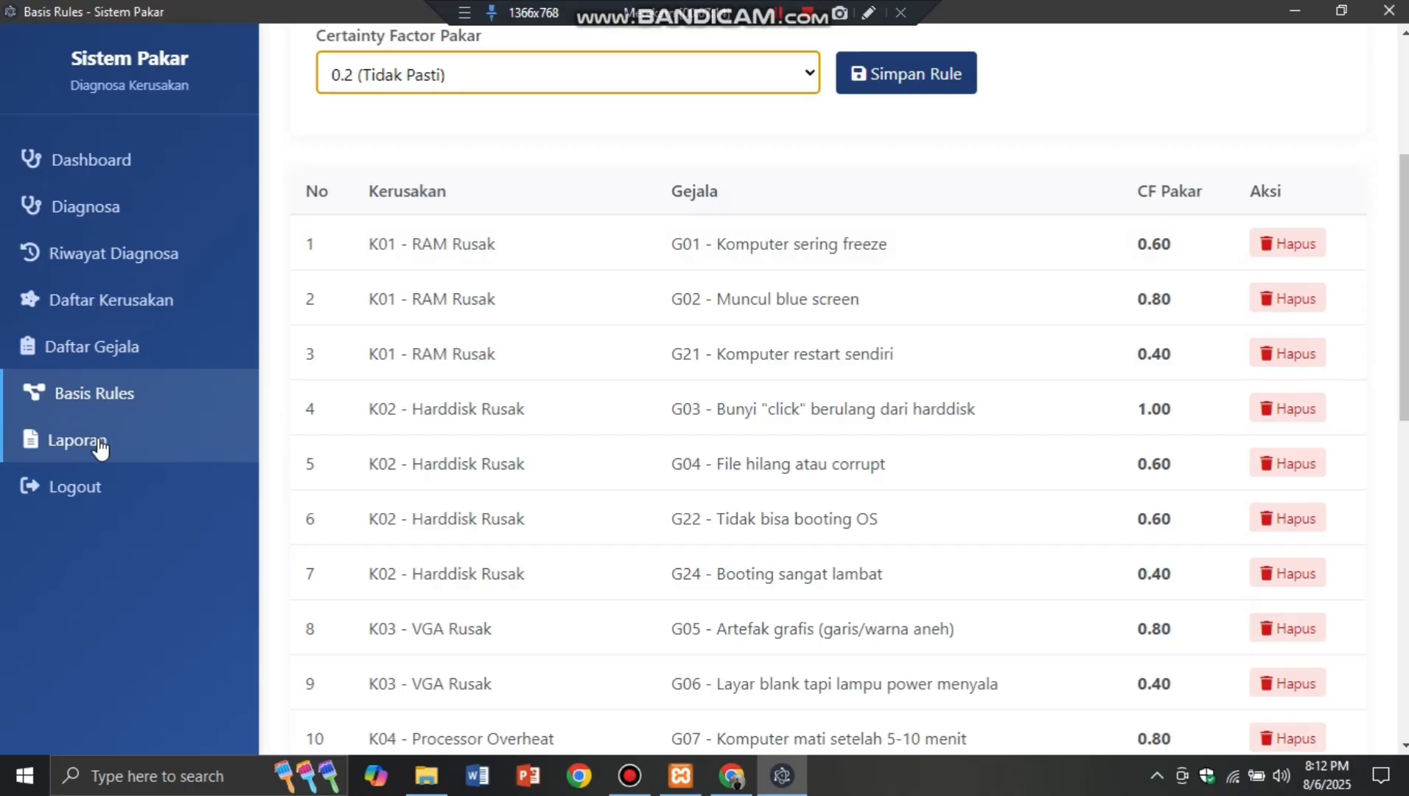
{"action": "scroll", "coordinate": [457, 512], "scroll_direction": "down", "scroll_amount": 4}
{"action": "scroll", "coordinate": [528, 527], "scroll_direction": "up", "scroll_amount": 5}
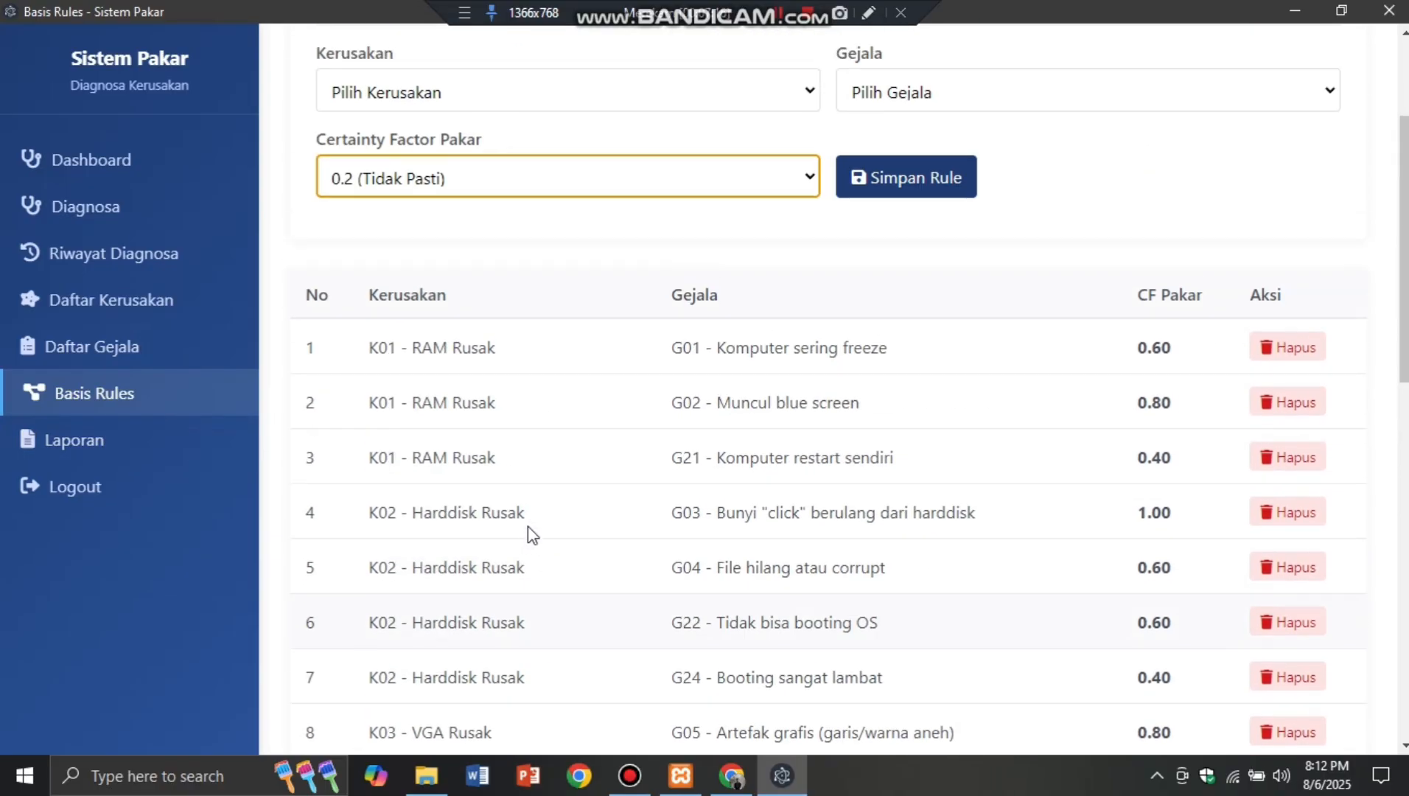
{"action": "left_click", "coordinate": [124, 447]}
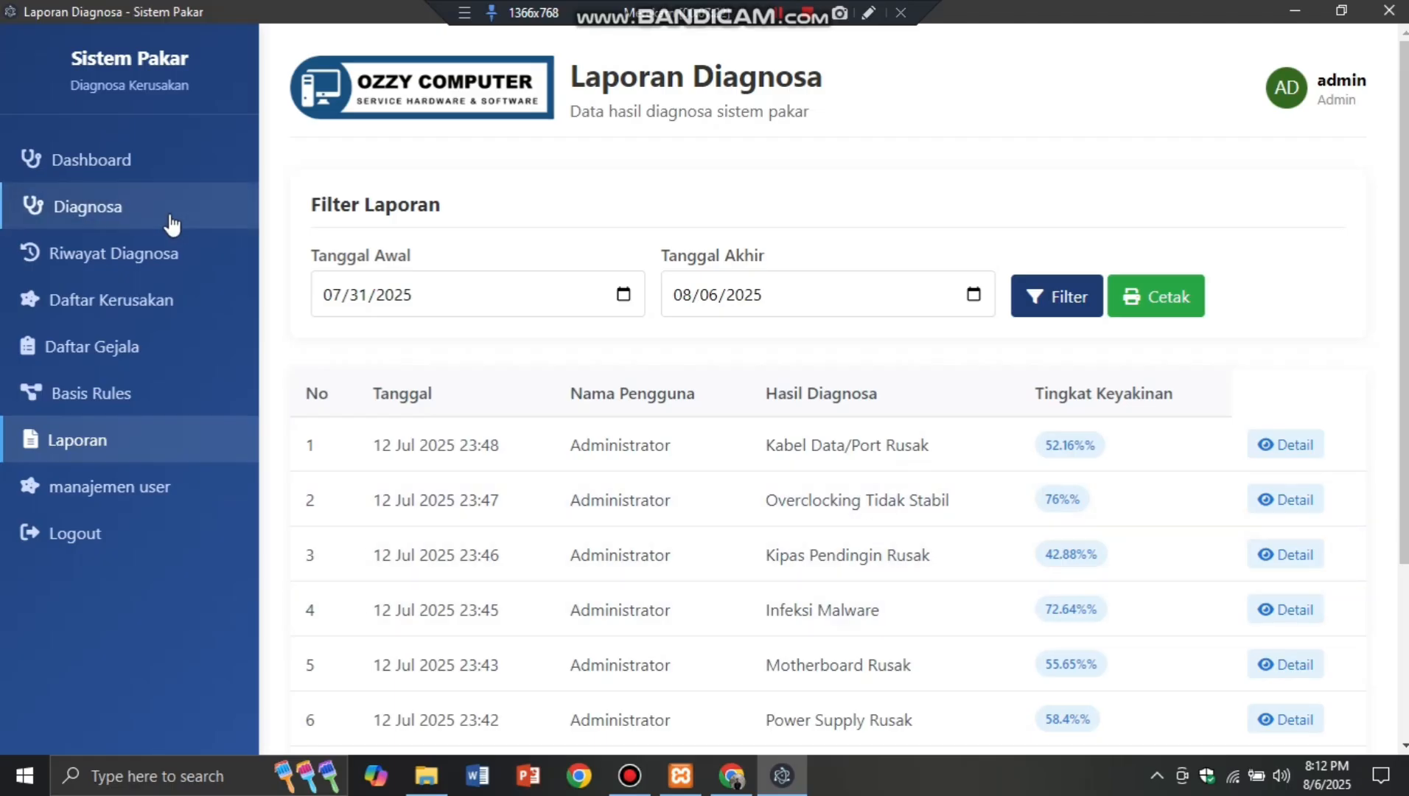
Step: Check Riwayat Diagnosa, then filter the diagnosis report from a start date of 07/24/2025
{"action": "left_click", "coordinate": [177, 254]}
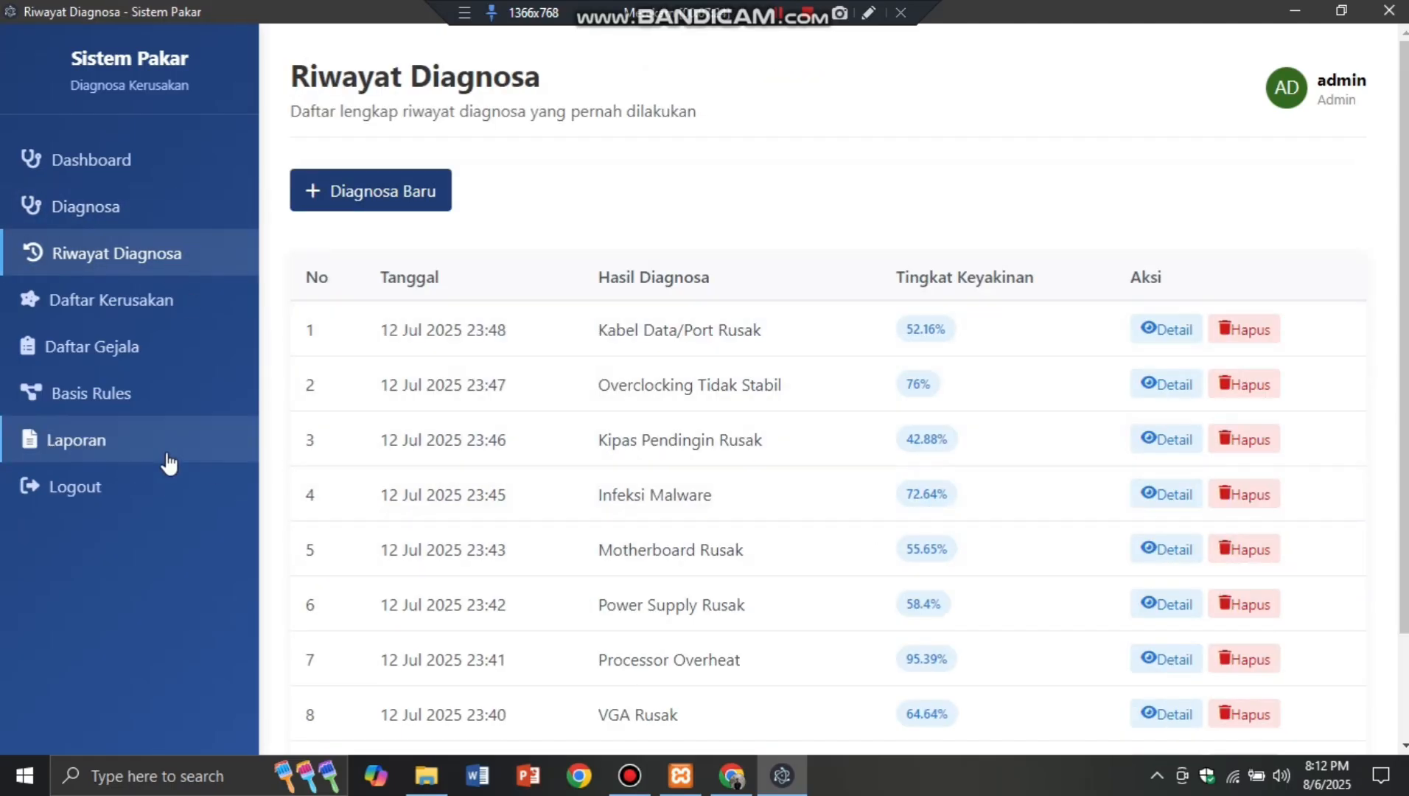
{"action": "left_click", "coordinate": [167, 451]}
{"action": "scroll", "coordinate": [1053, 498], "scroll_direction": "down", "scroll_amount": 3}
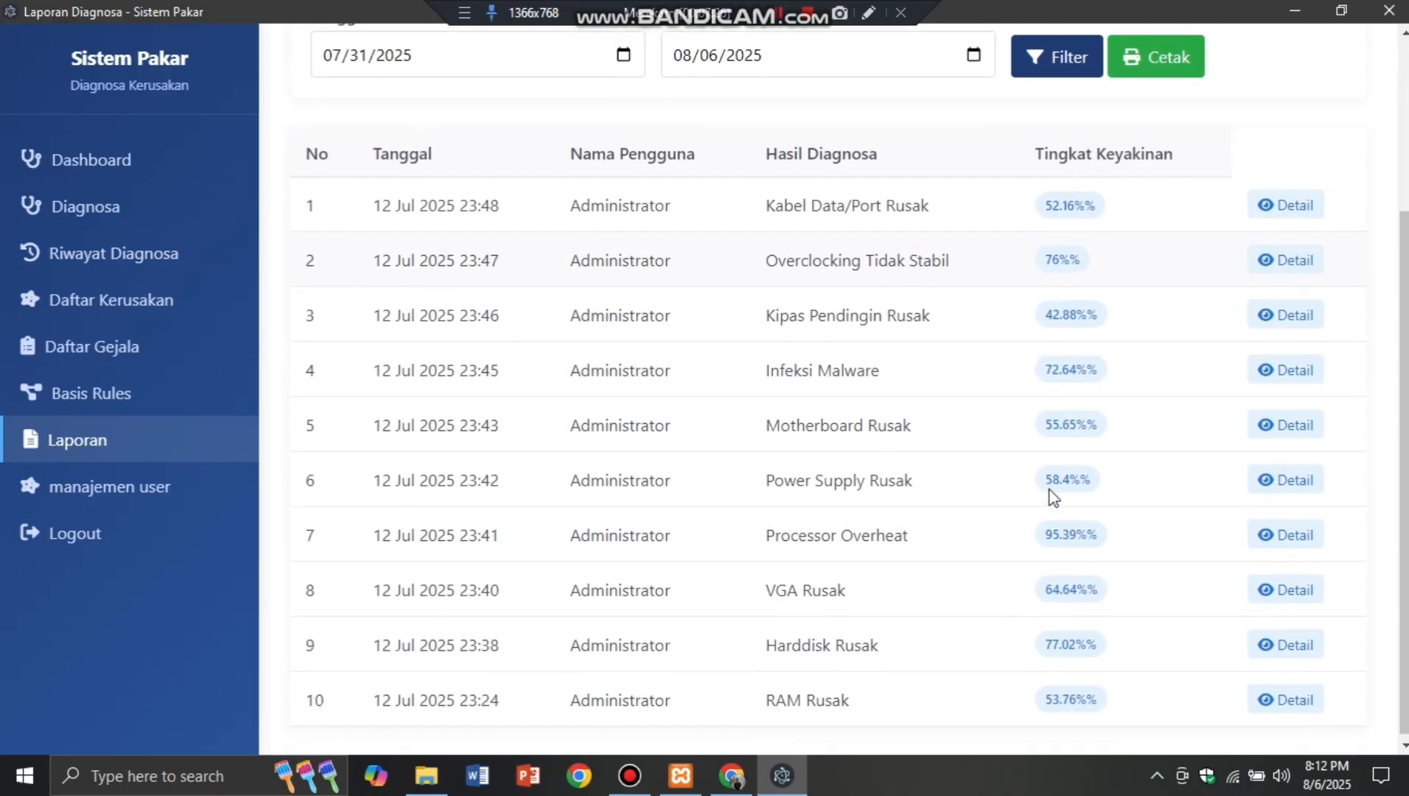
{"action": "scroll", "coordinate": [868, 419], "scroll_direction": "up", "scroll_amount": 3}
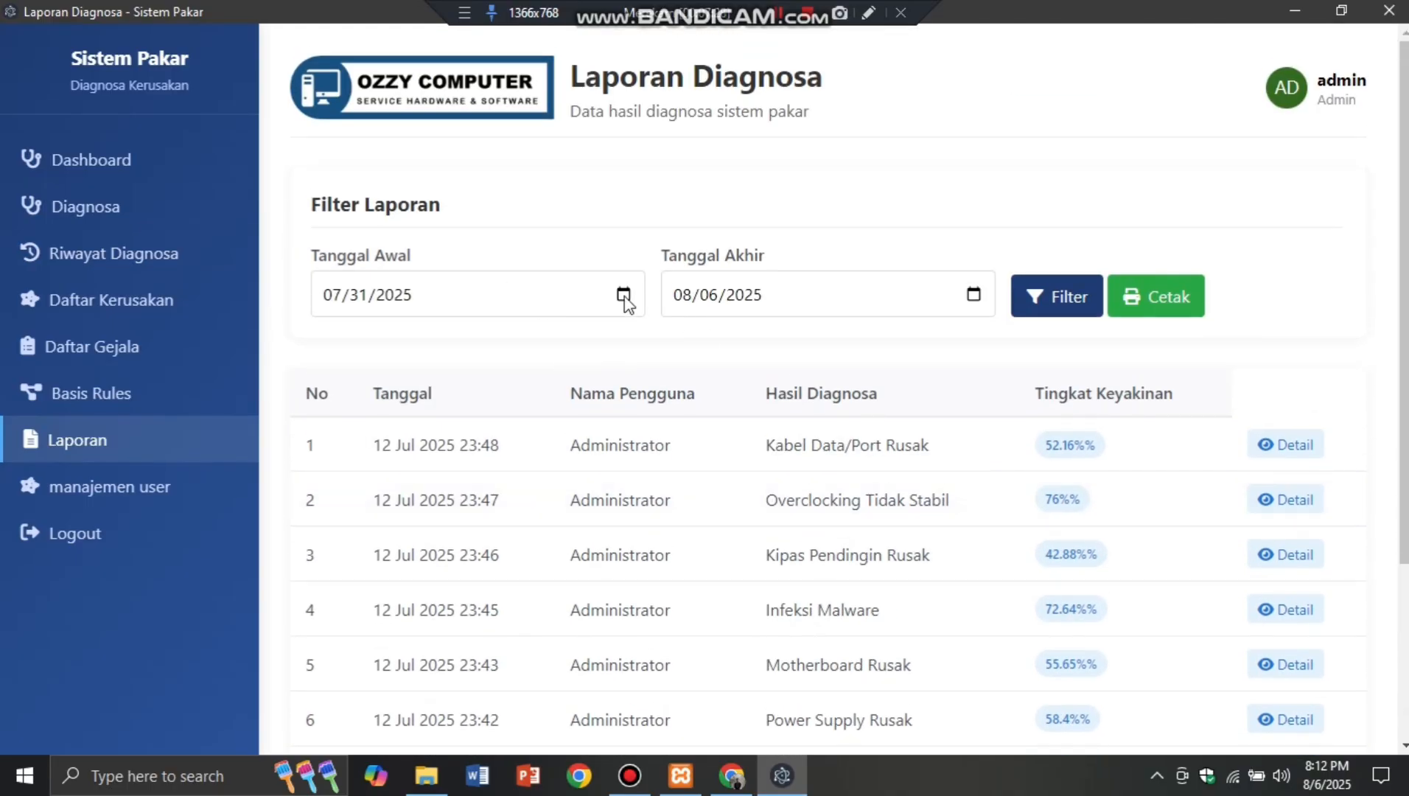
{"action": "scroll", "coordinate": [646, 549], "scroll_direction": "down", "scroll_amount": 3}
{"action": "scroll", "coordinate": [642, 529], "scroll_direction": "up", "scroll_amount": 1}
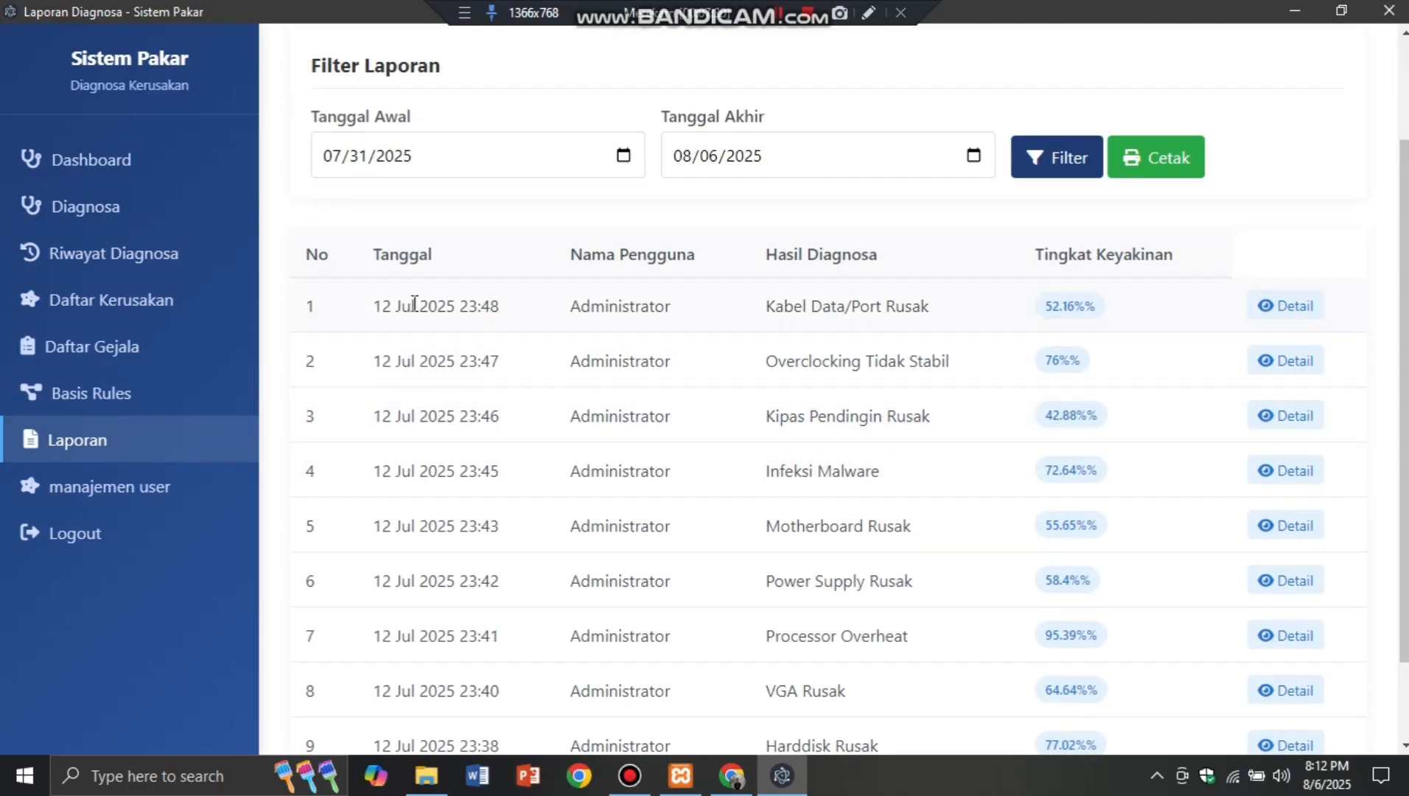
{"action": "left_click", "coordinate": [624, 174]}
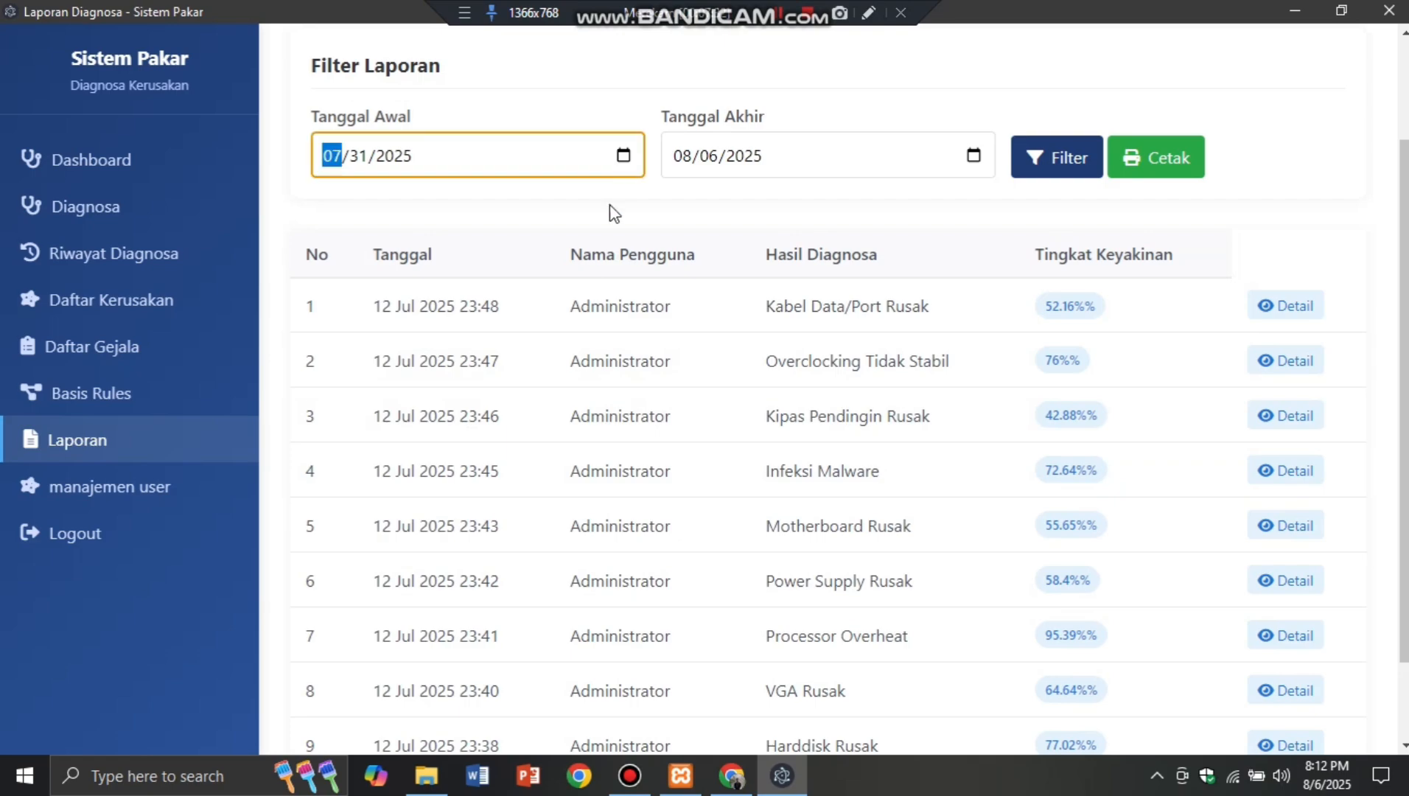
{"action": "left_click", "coordinate": [623, 157]}
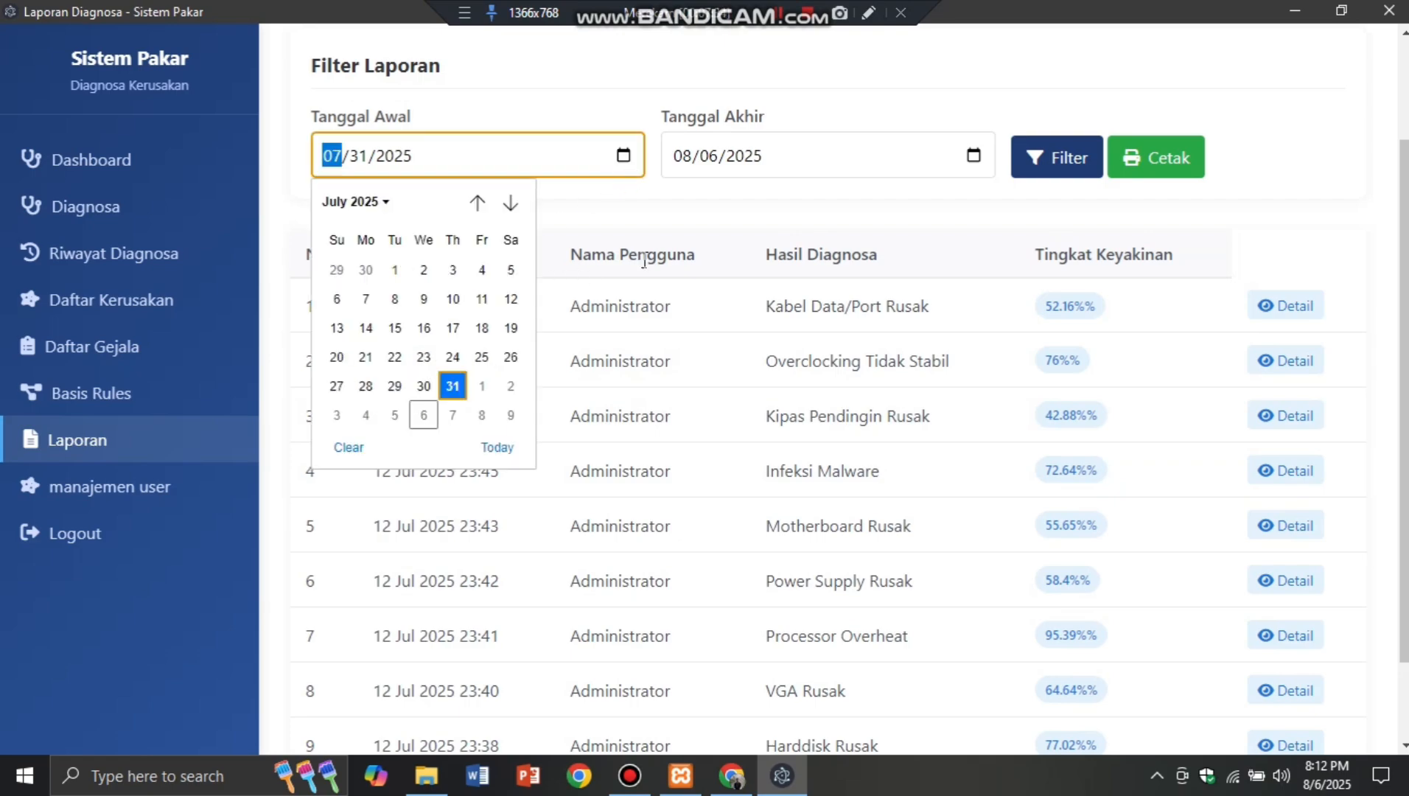
{"action": "left_click", "coordinate": [453, 357]}
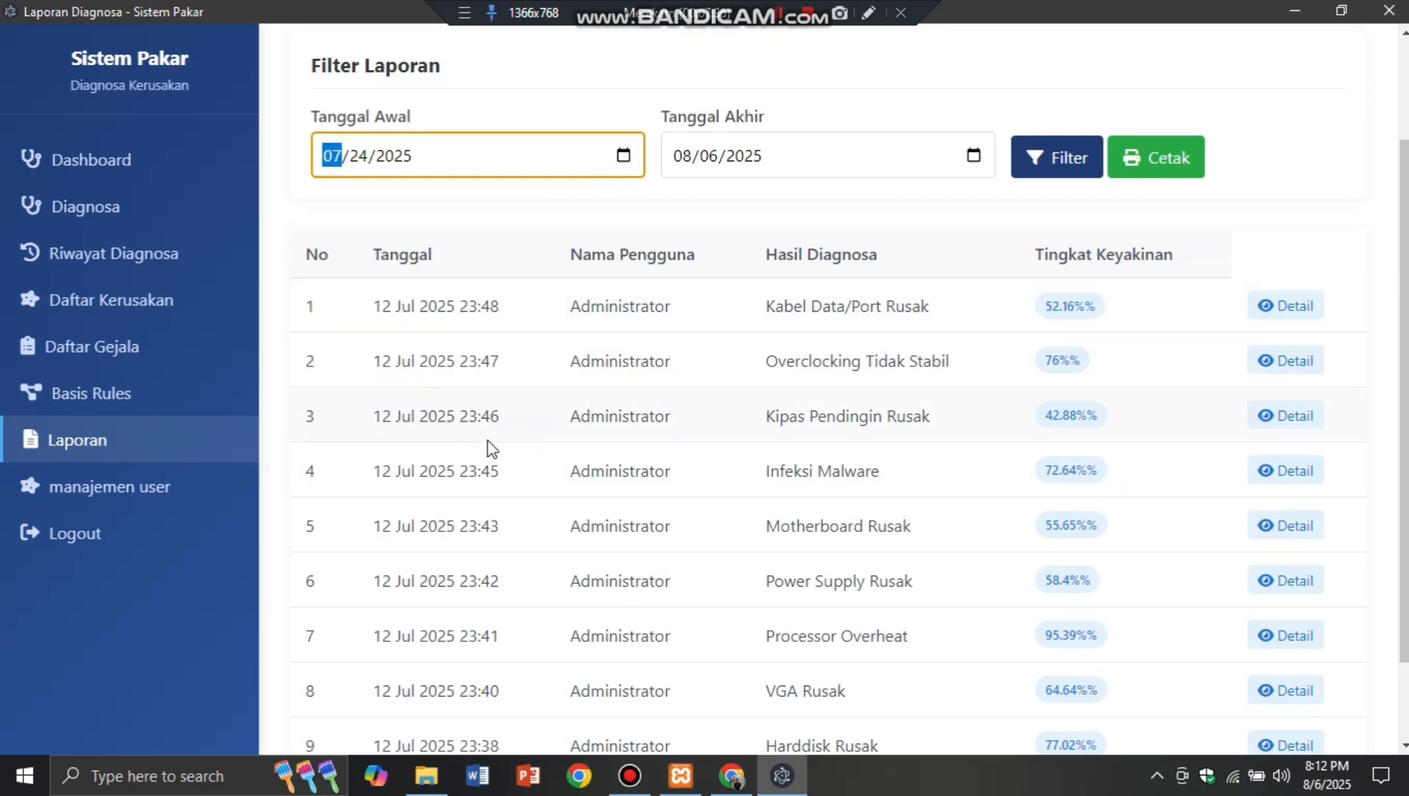
{"action": "left_click", "coordinate": [1033, 171]}
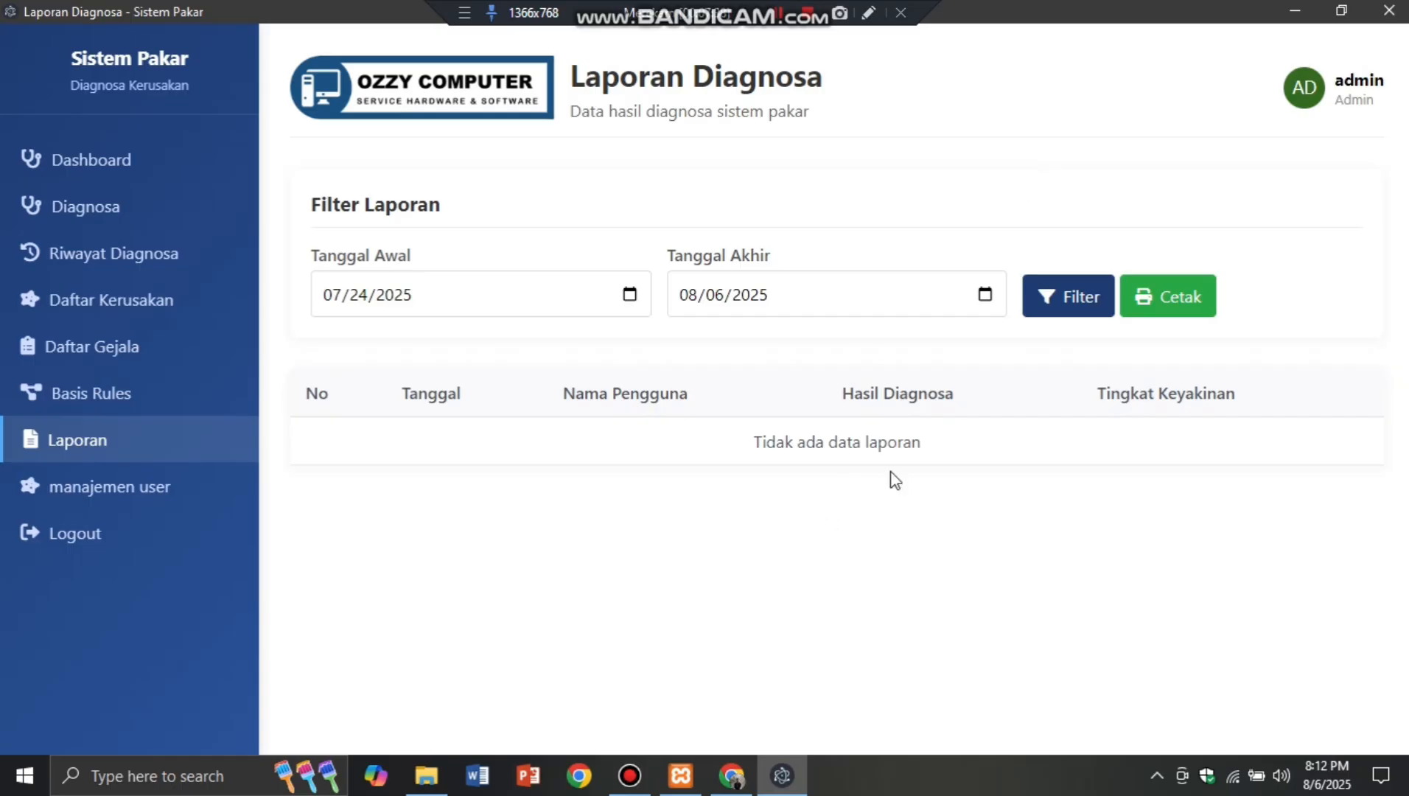
Step: Change the start date to 07/12/2025 and refilter so the ten 12 Jul 2025 diagnoses appear
{"action": "left_click", "coordinate": [629, 296]}
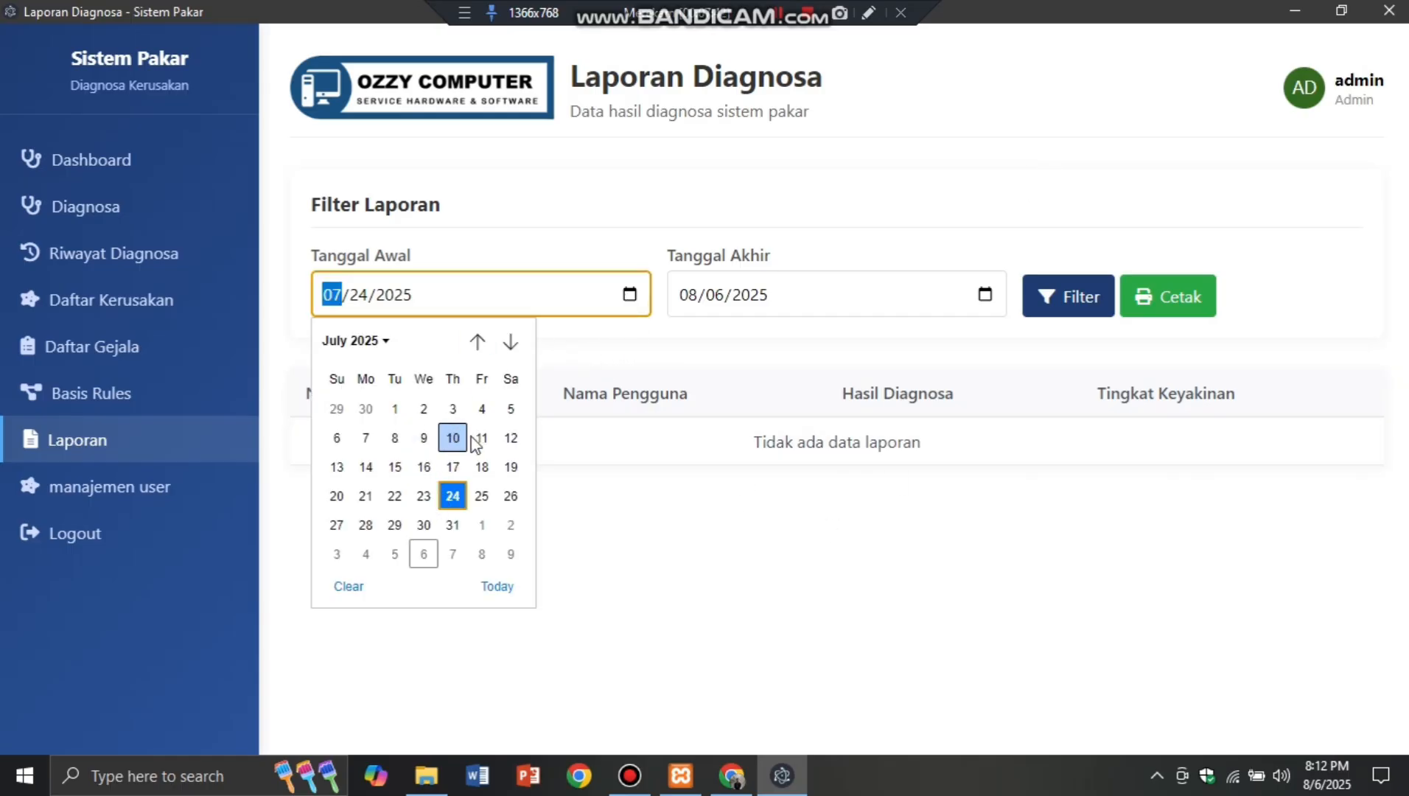
{"action": "left_click", "coordinate": [510, 438]}
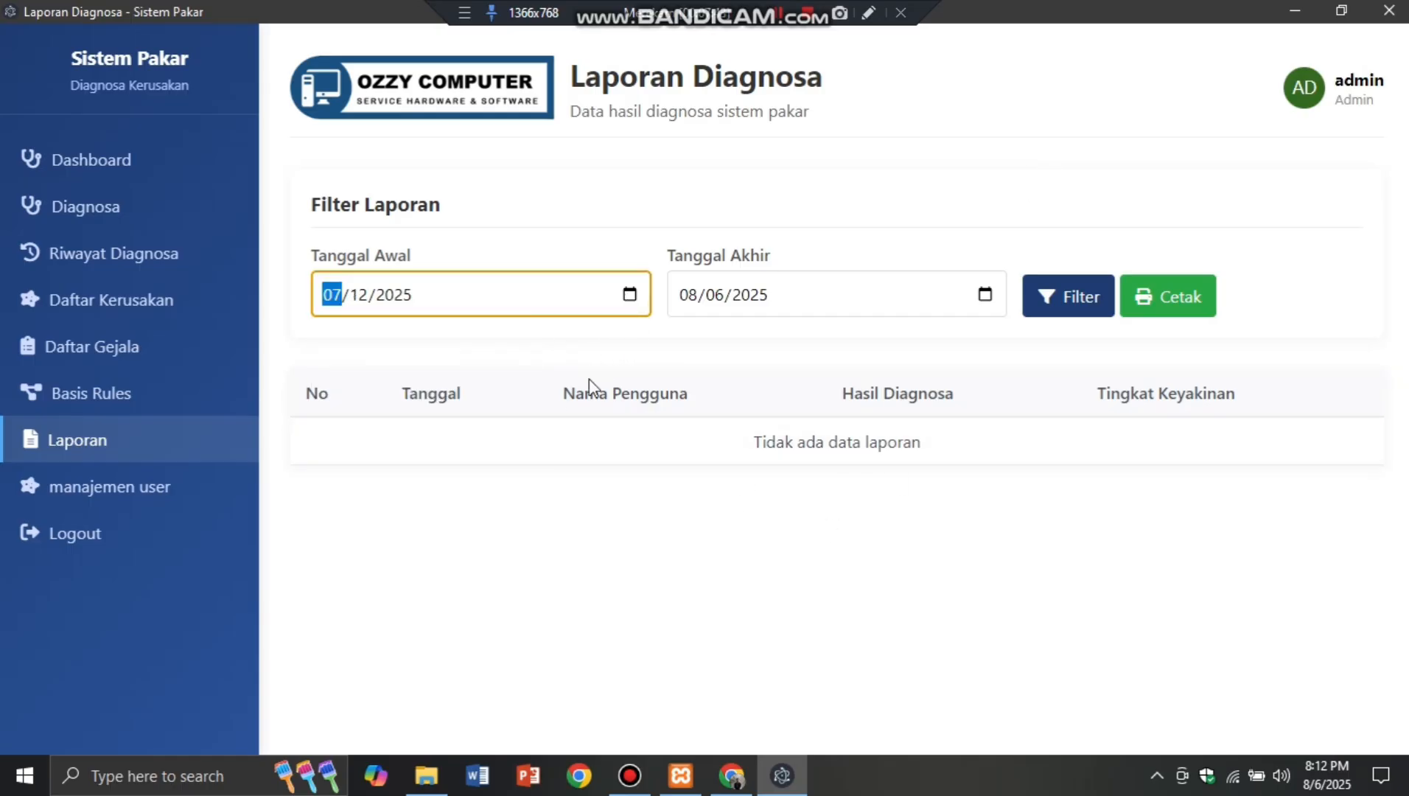
{"action": "left_click", "coordinate": [1045, 307]}
{"action": "scroll", "coordinate": [739, 480], "scroll_direction": "down", "scroll_amount": 3}
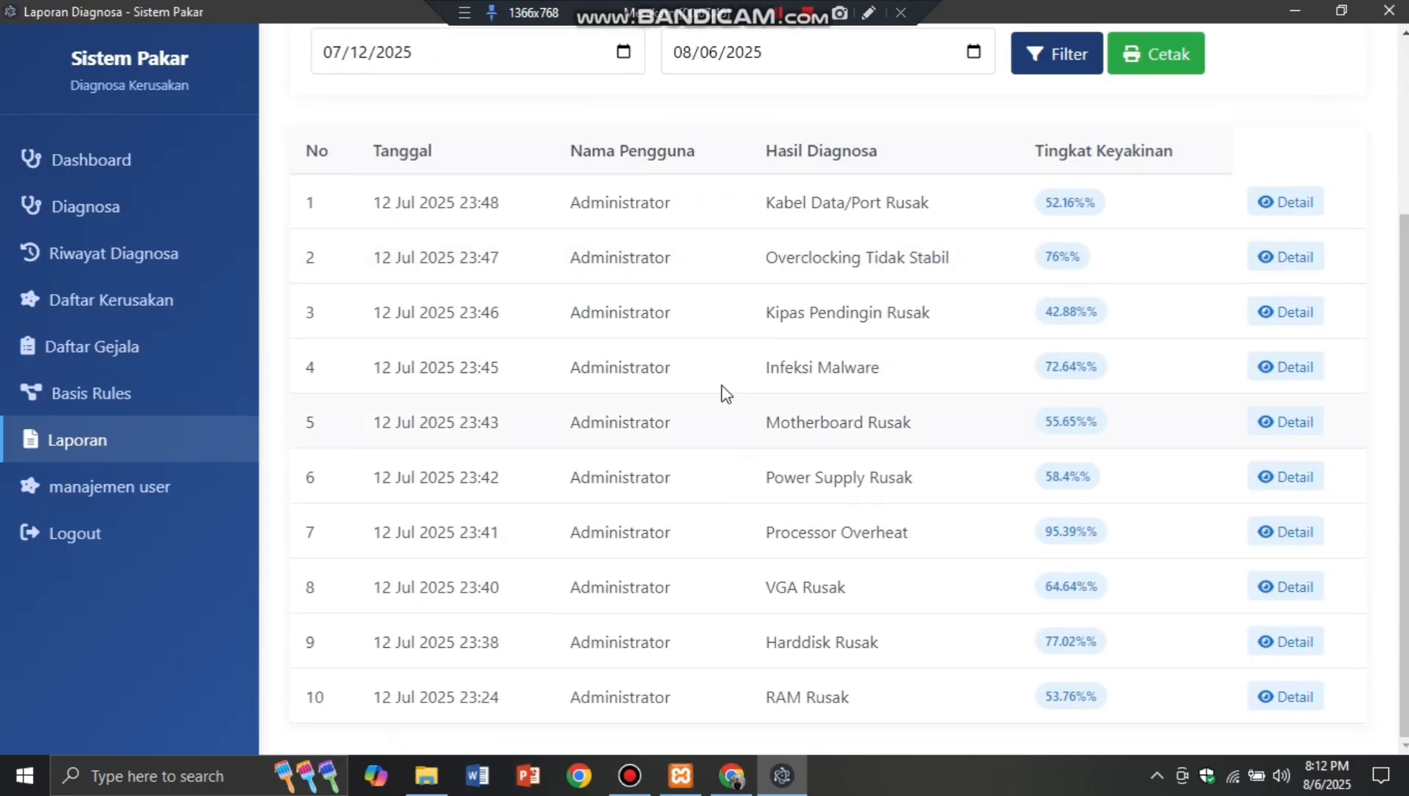
{"action": "scroll", "coordinate": [1083, 529], "scroll_direction": "up", "scroll_amount": 2}
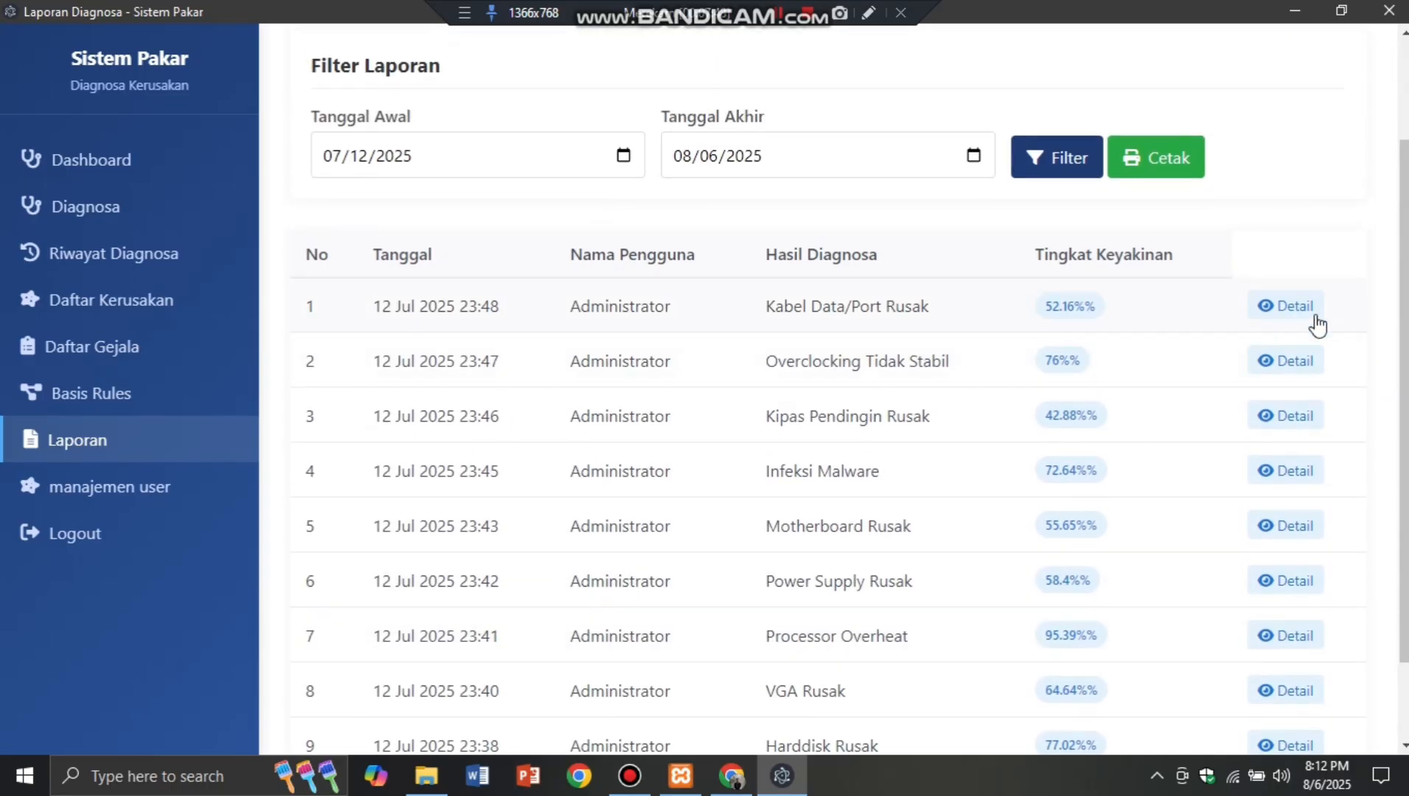
Step: Print the filtered diagnosis report to PDF as 'laporan diagnosa' in the Downloads FILE folder
{"action": "left_click", "coordinate": [1178, 172]}
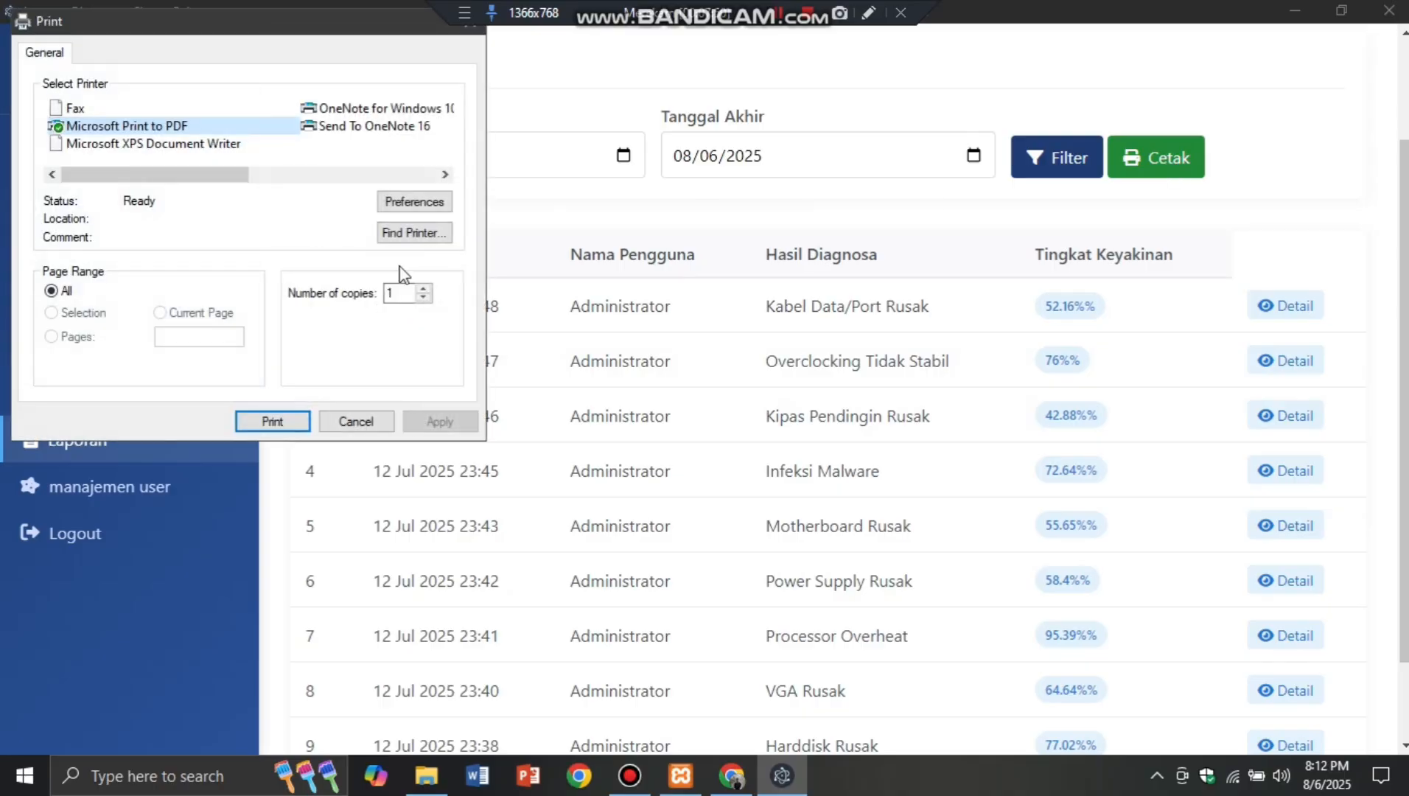
{"action": "left_click", "coordinate": [275, 422]}
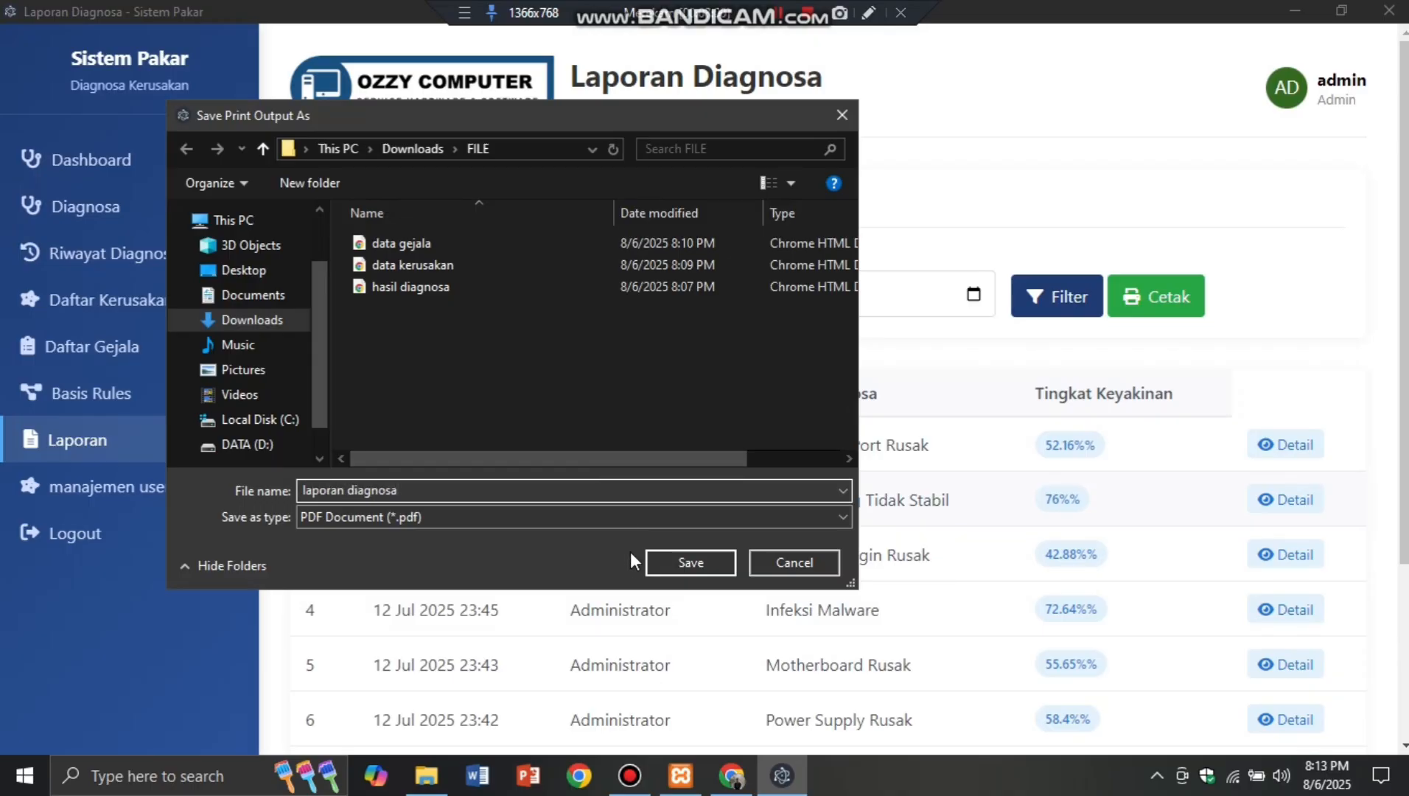
{"action": "left_click", "coordinate": [656, 558]}
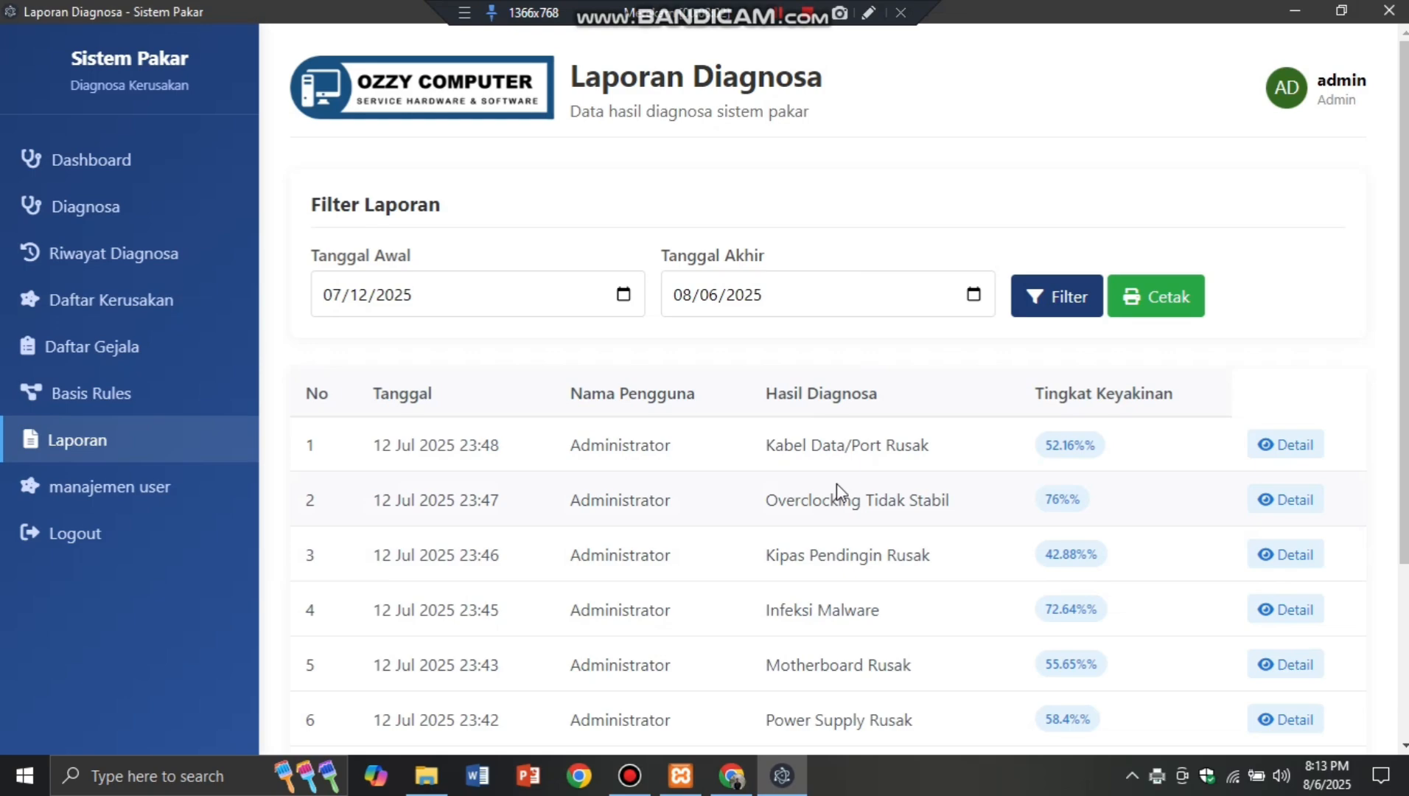
{"action": "left_click", "coordinate": [425, 775]}
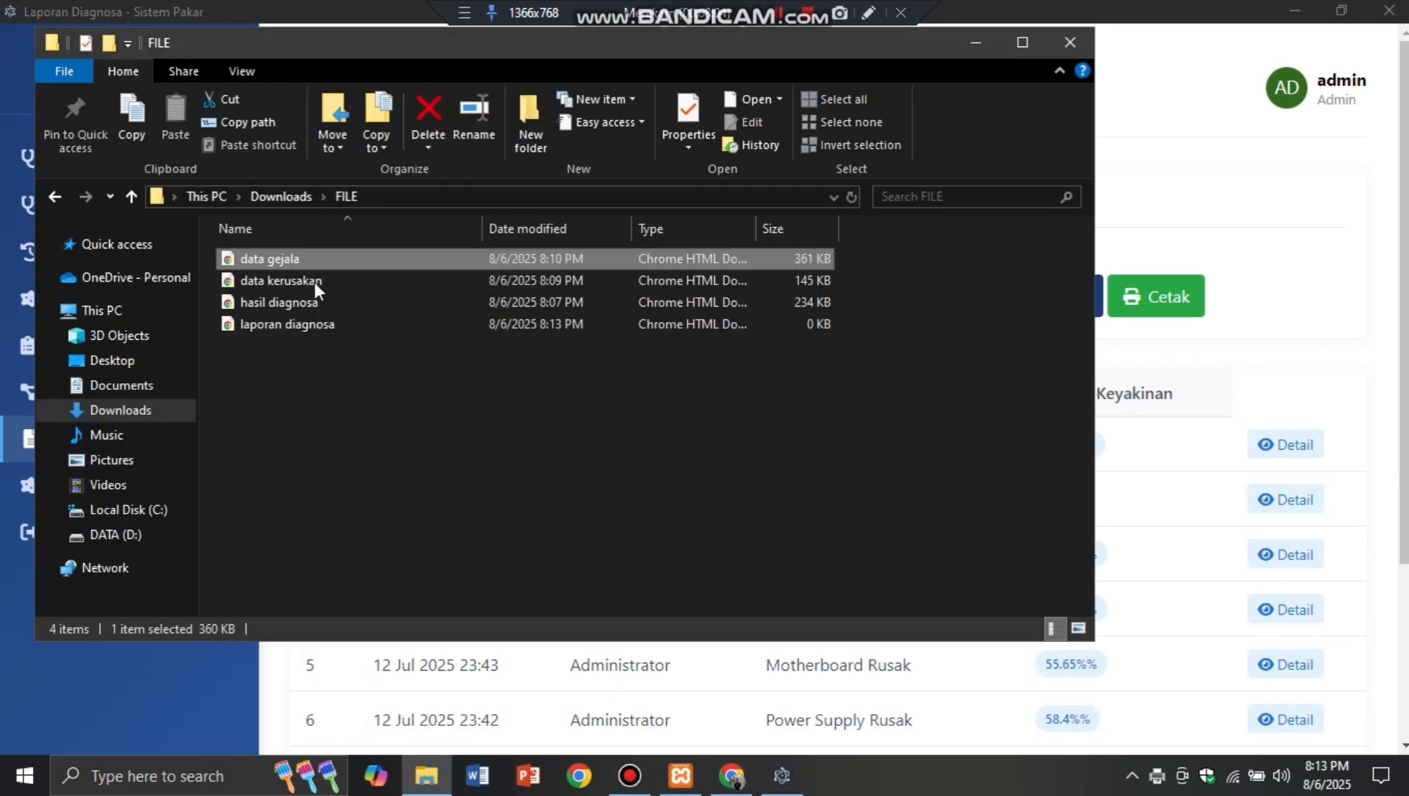
{"action": "double_click", "coordinate": [328, 327]}
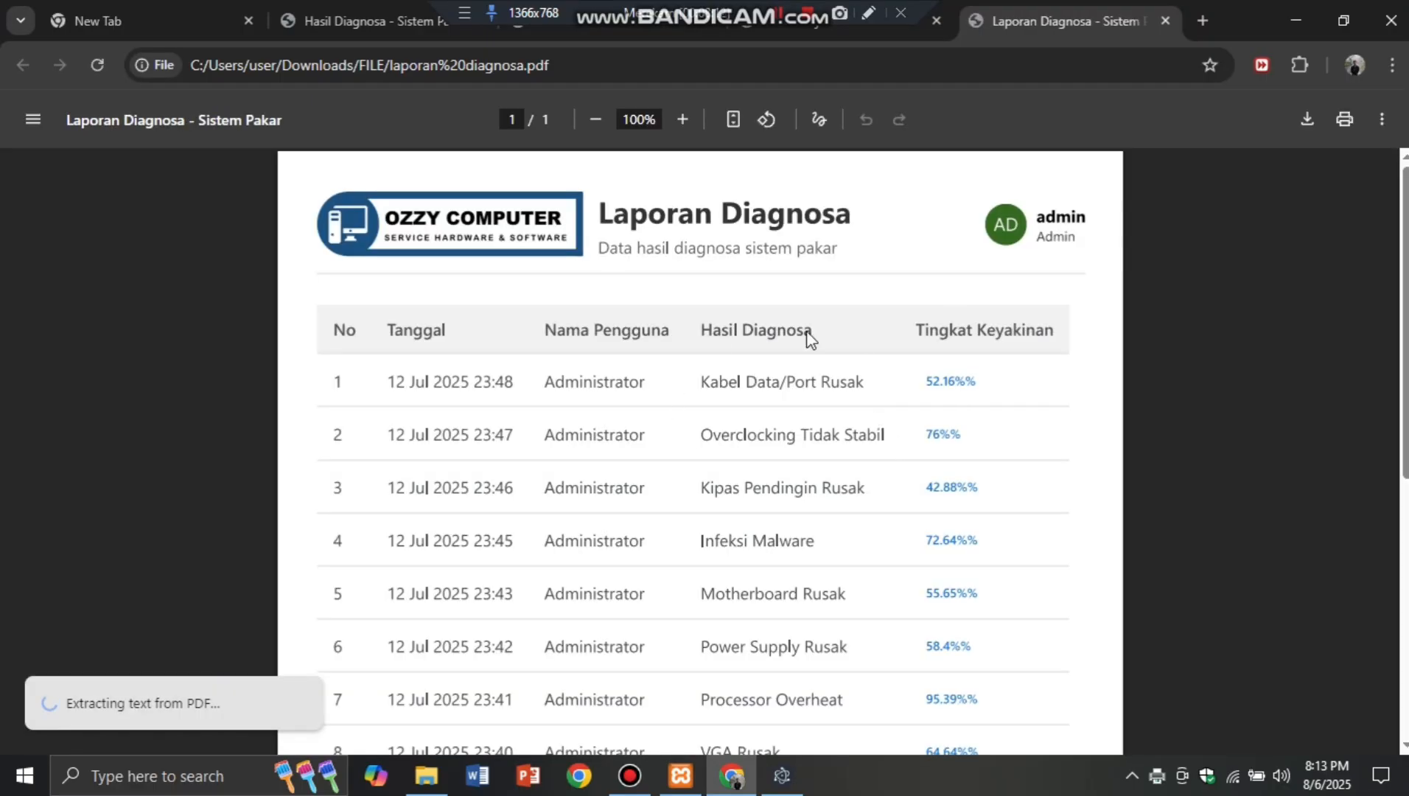
{"action": "scroll", "coordinate": [757, 526], "scroll_direction": "down", "scroll_amount": 5}
{"action": "scroll", "coordinate": [777, 312], "scroll_direction": "up", "scroll_amount": 5}
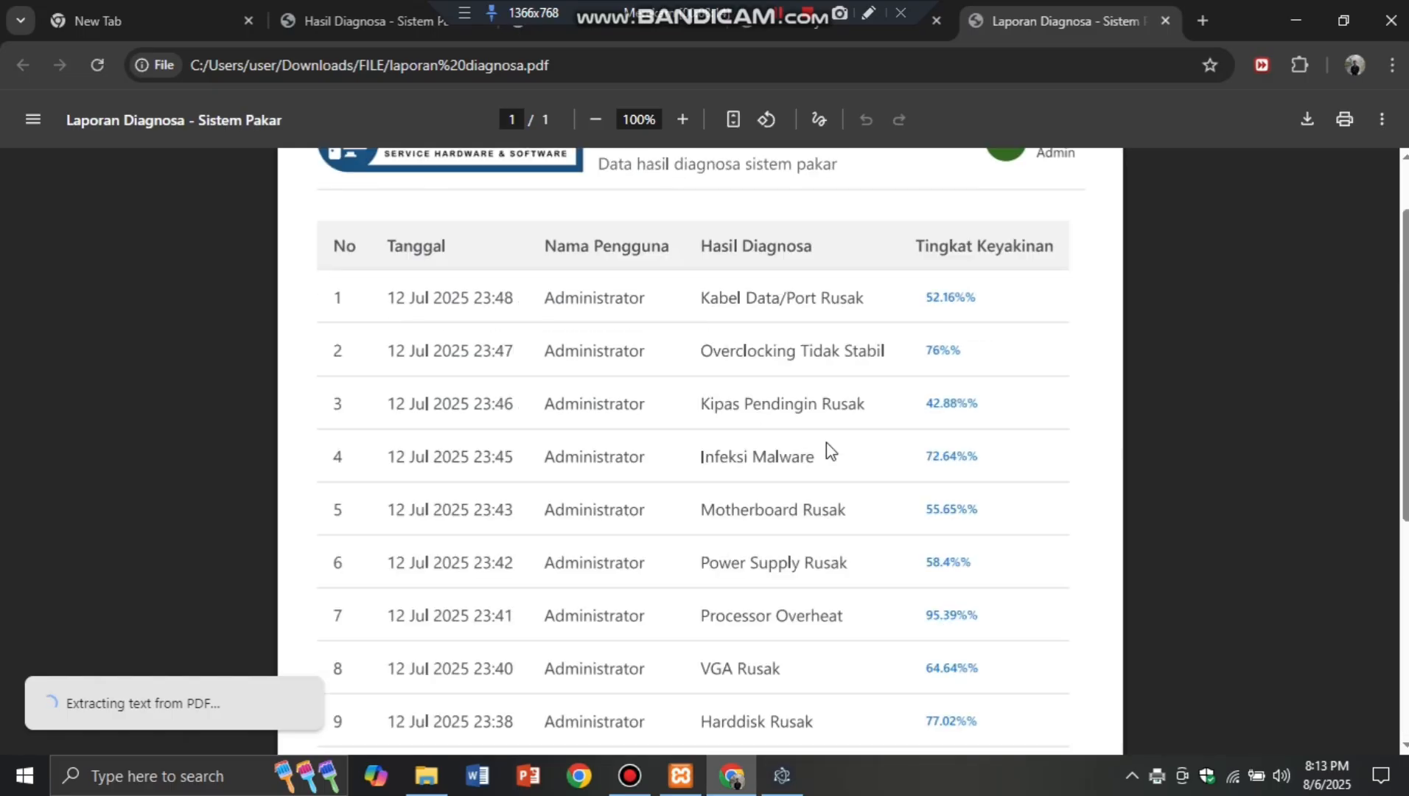
{"action": "scroll", "coordinate": [825, 443], "scroll_direction": "up", "scroll_amount": 1}
Step: Open Manajemen User in Sistem Pakar and enter the new user's username and full name
{"action": "left_click", "coordinate": [794, 776]}
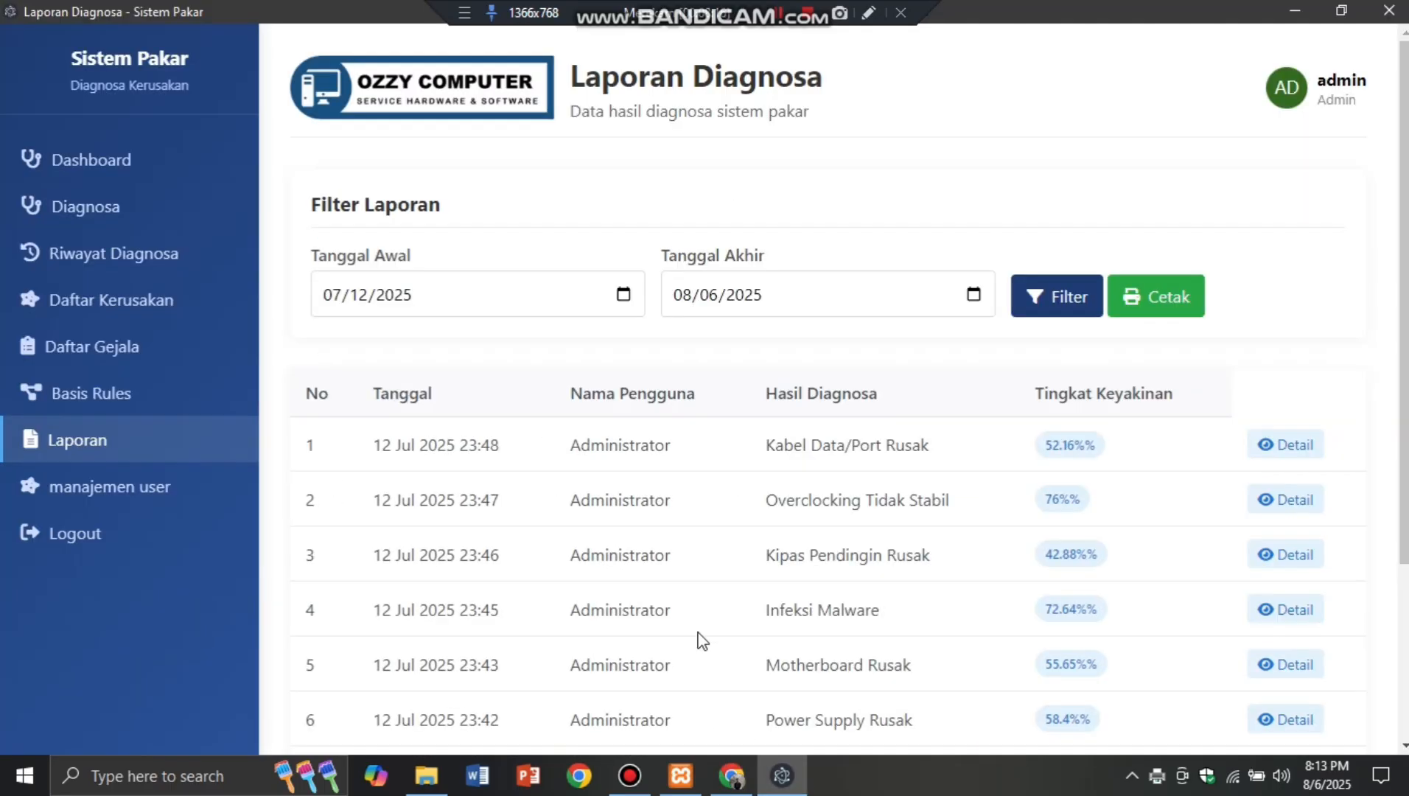
{"action": "left_click", "coordinate": [204, 485]}
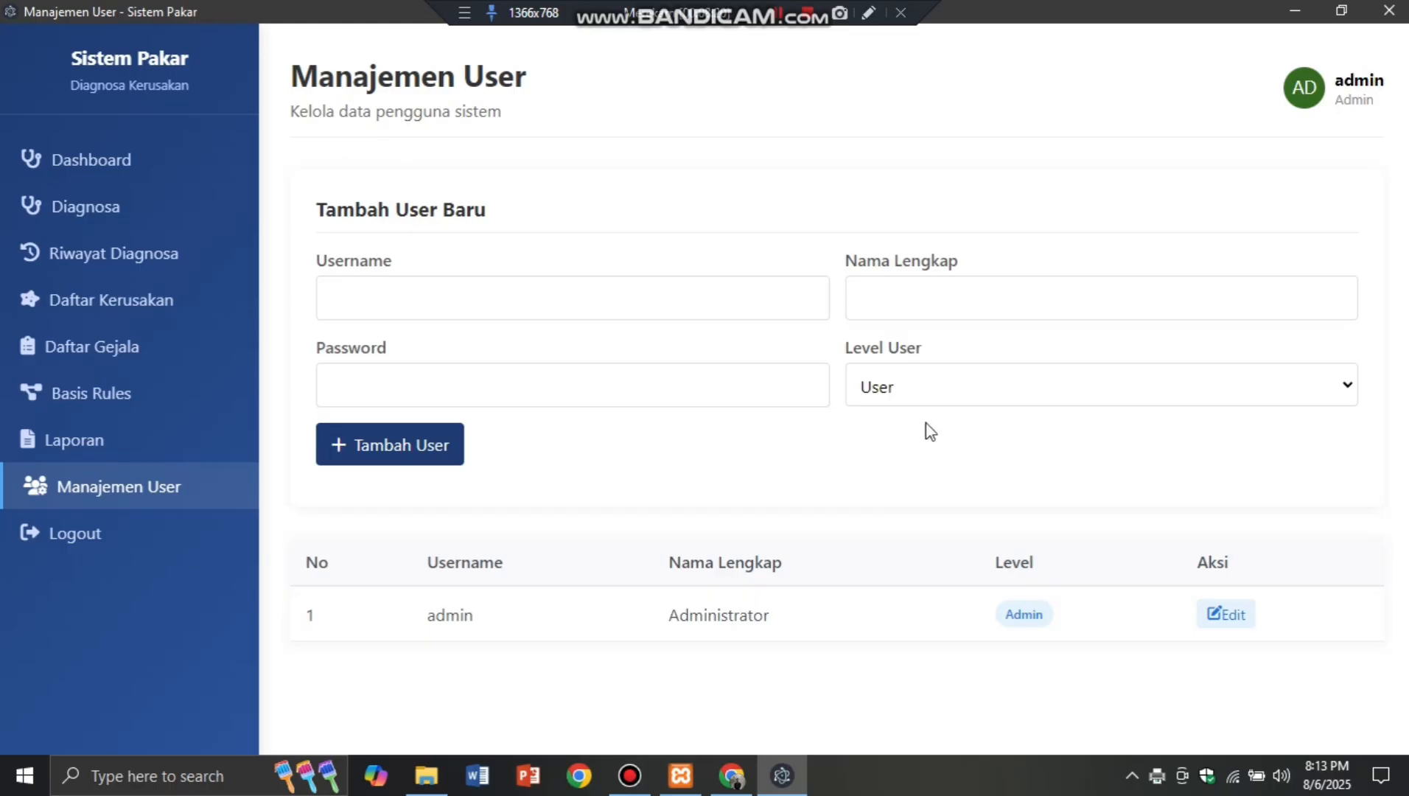
{"action": "left_click", "coordinate": [725, 303]}
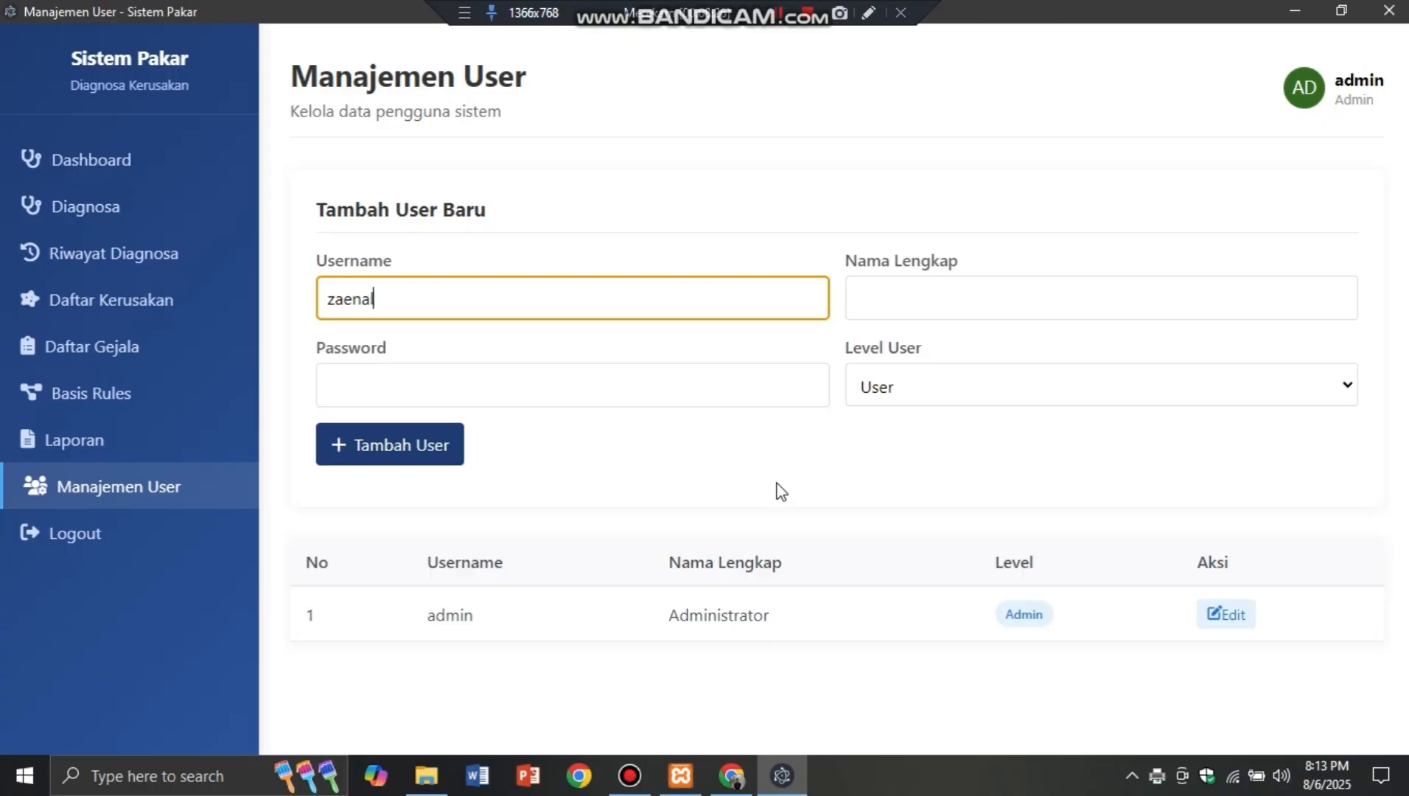
{"action": "left_click", "coordinate": [1007, 307]}
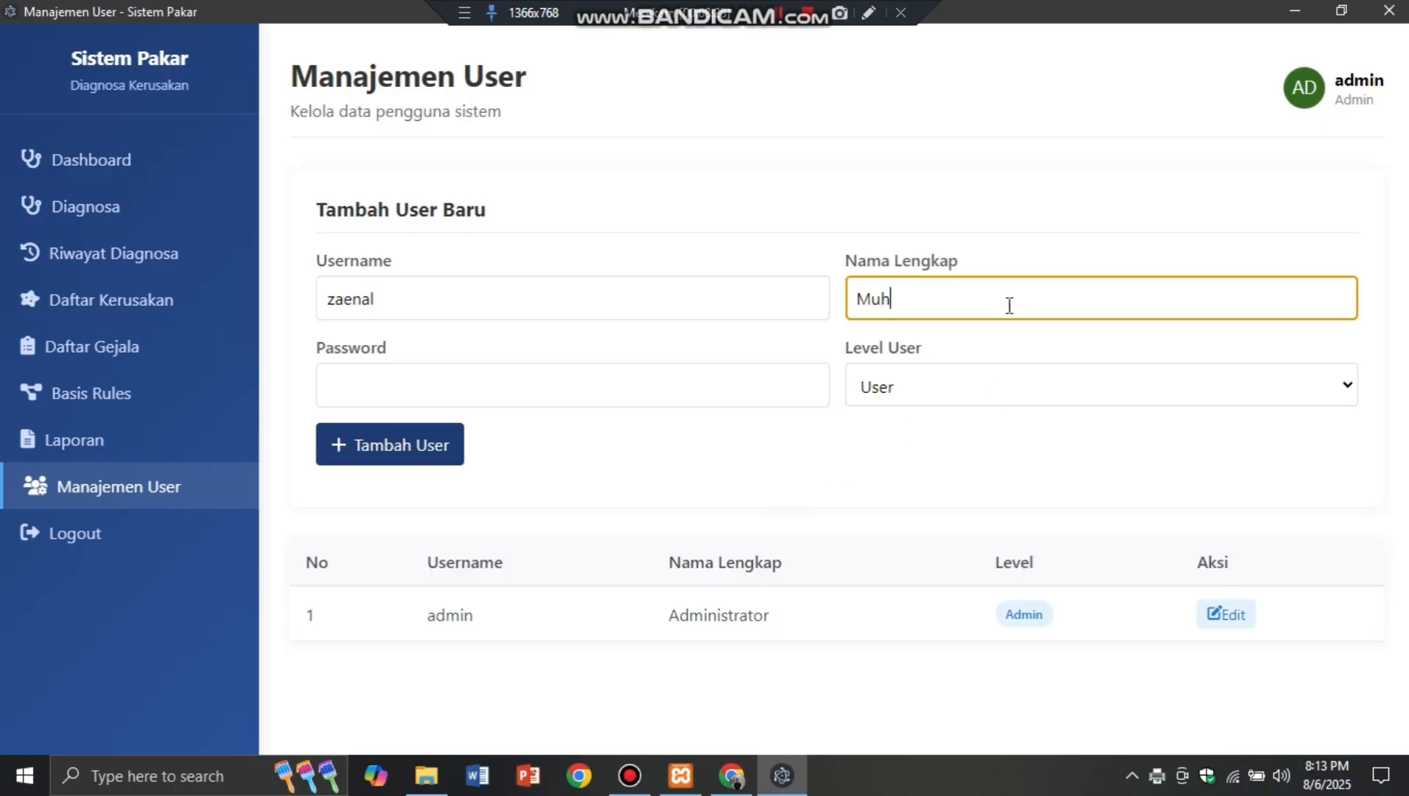
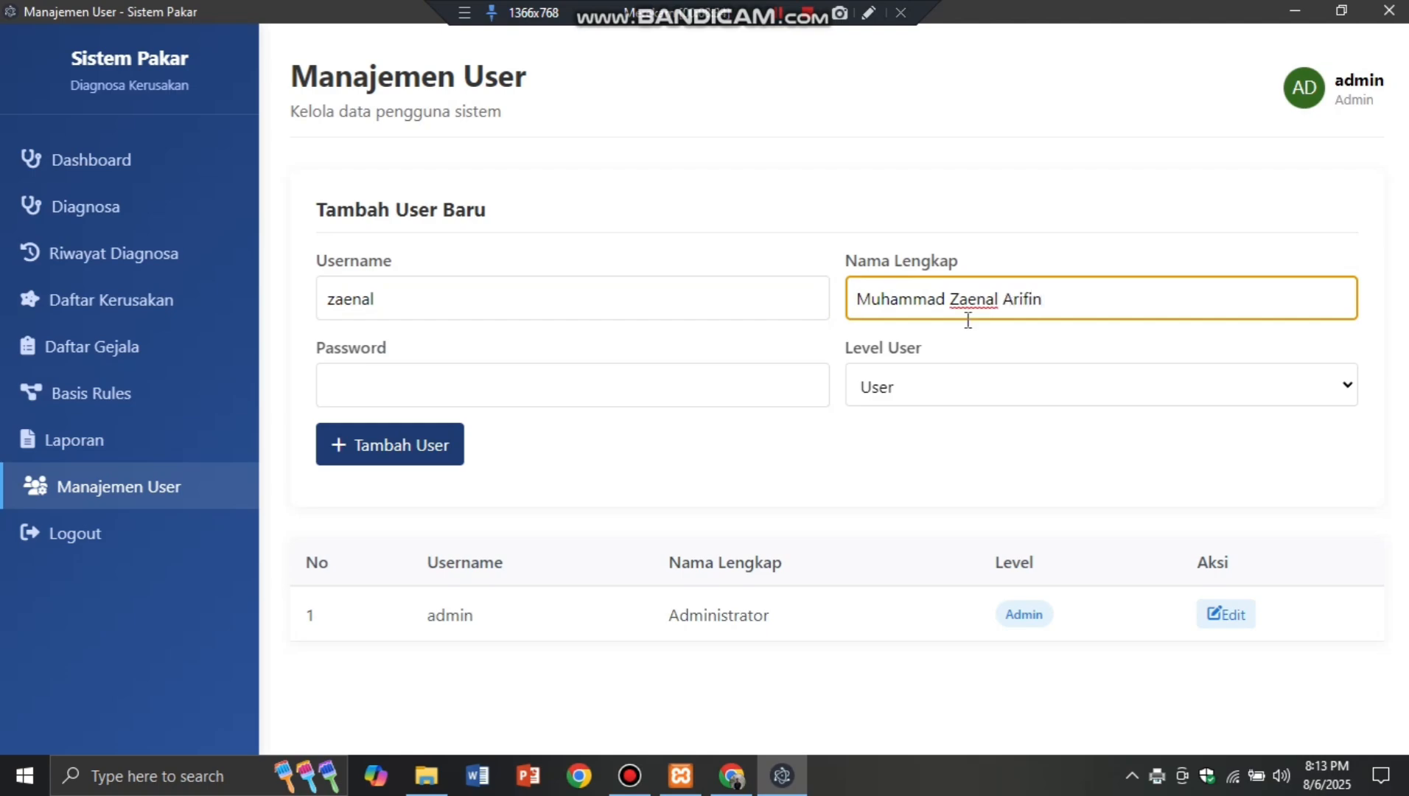
Step: Enter a password, set Level User to Admin and submit with Tambah User
{"action": "left_click", "coordinate": [640, 382]}
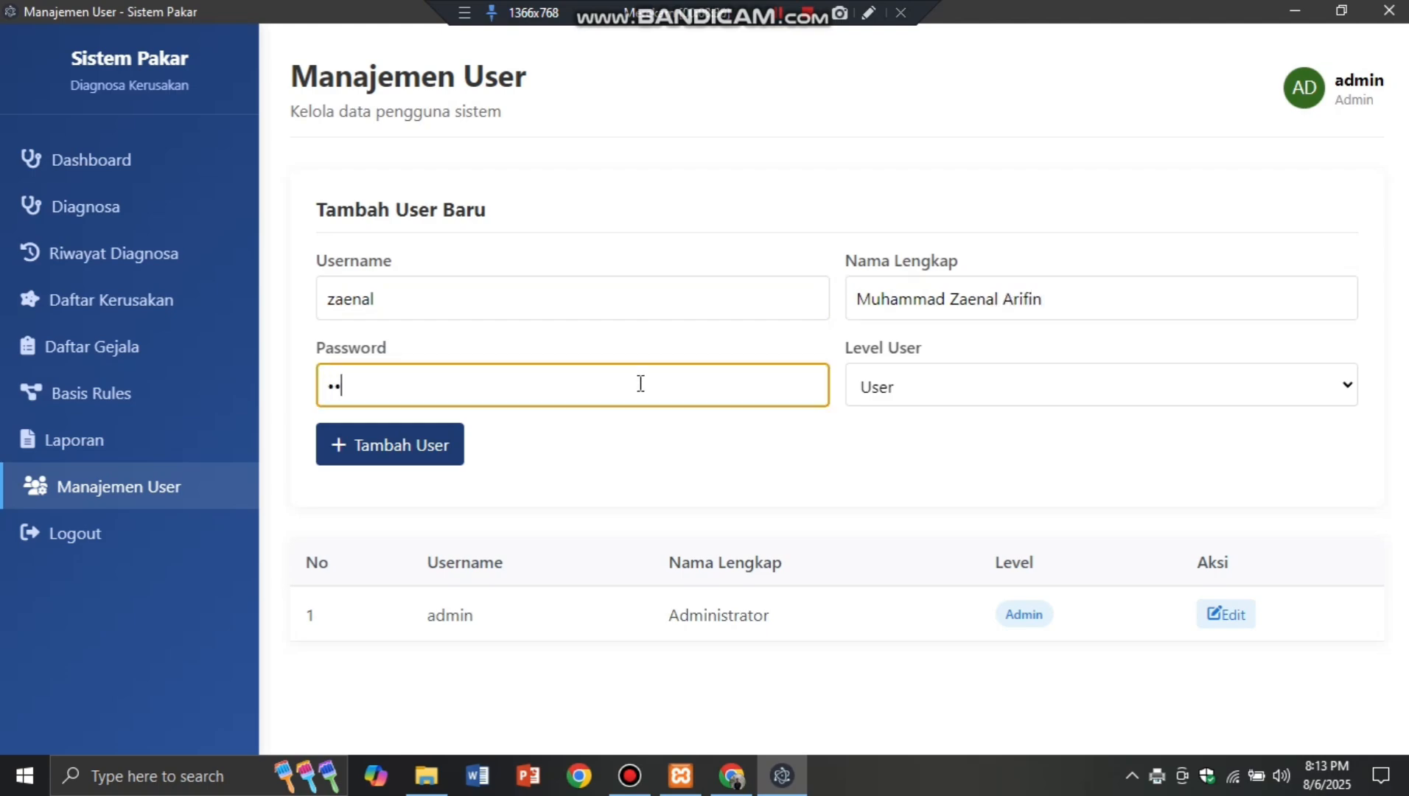
{"action": "left_click", "coordinate": [907, 392]}
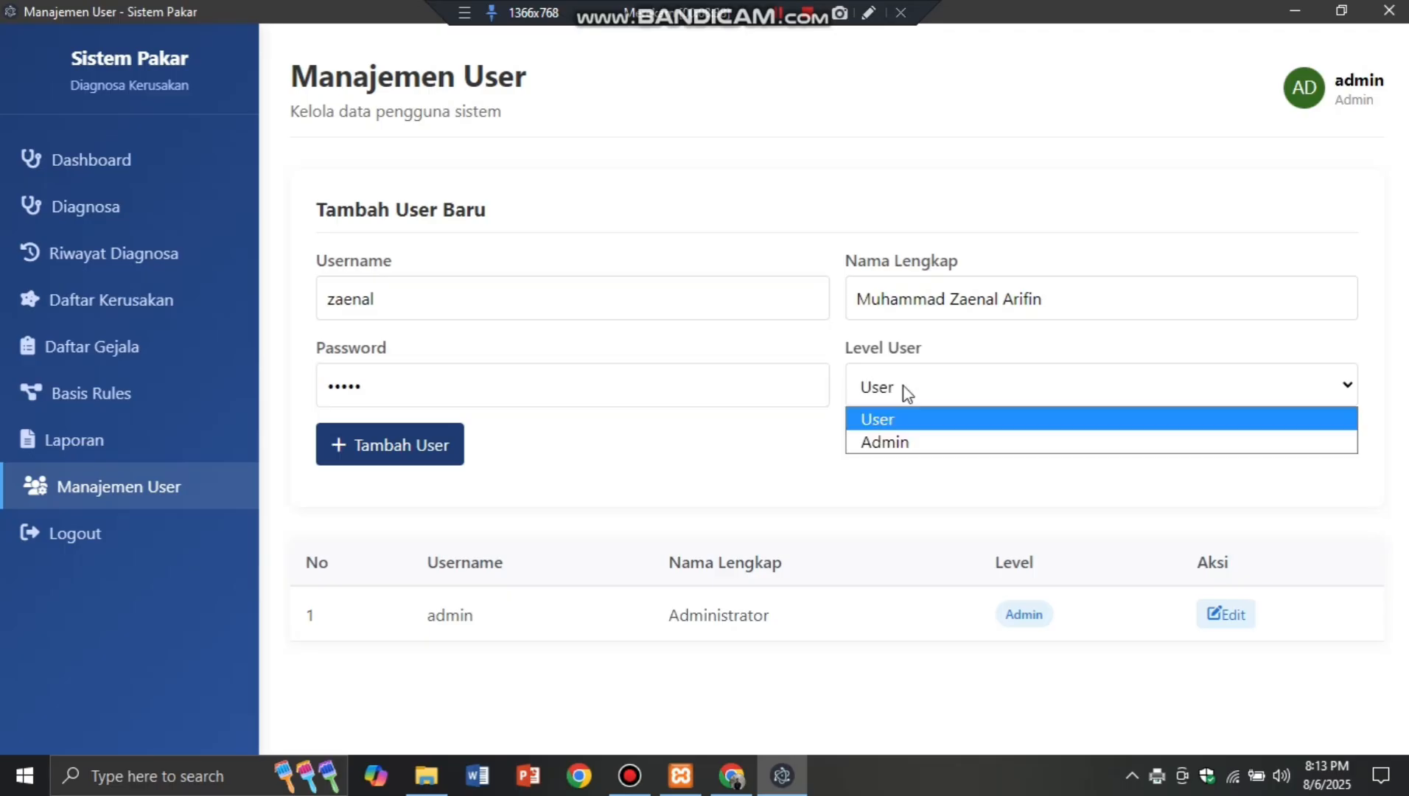
{"action": "left_click", "coordinate": [949, 443]}
{"action": "left_click", "coordinate": [448, 455]}
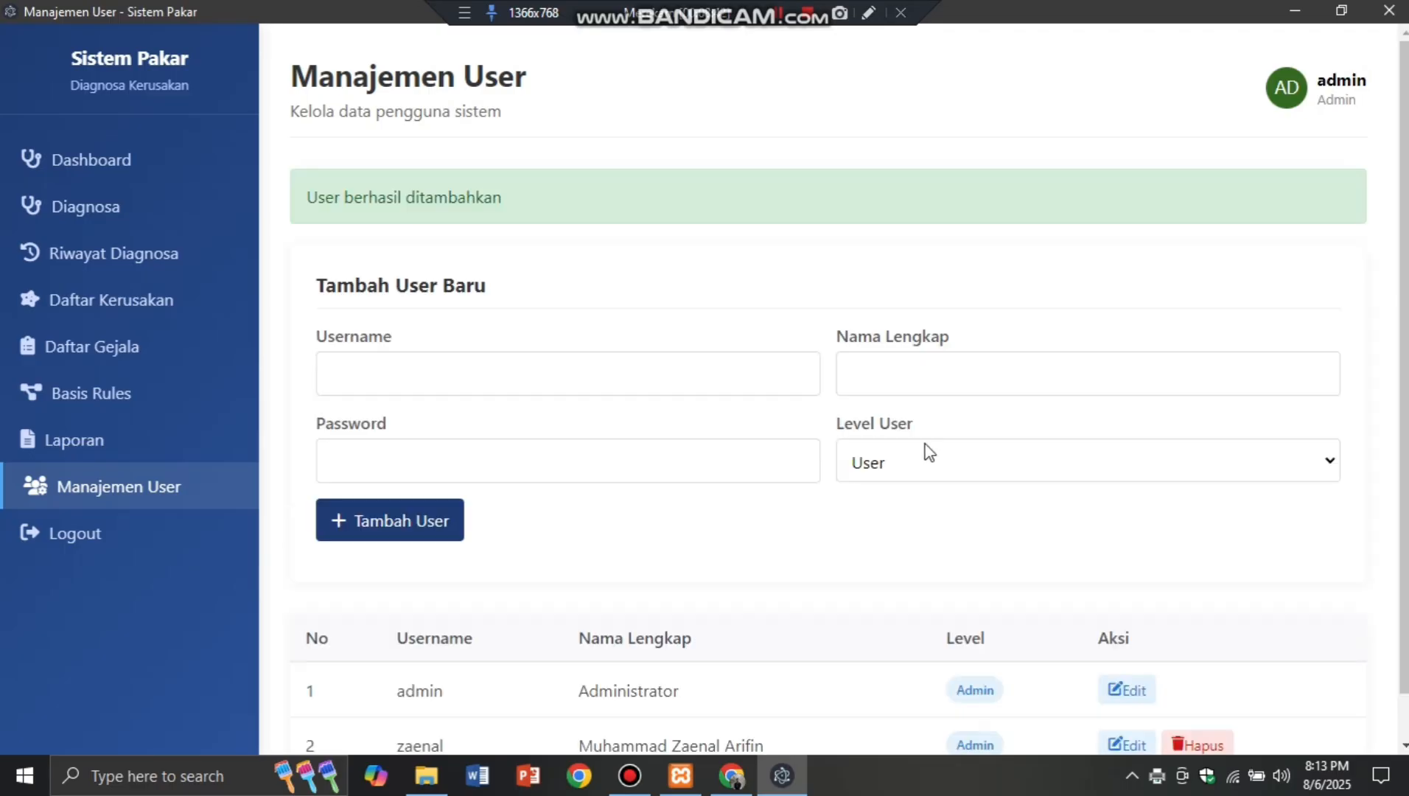
{"action": "scroll", "coordinate": [925, 448], "scroll_direction": "down", "scroll_amount": 1}
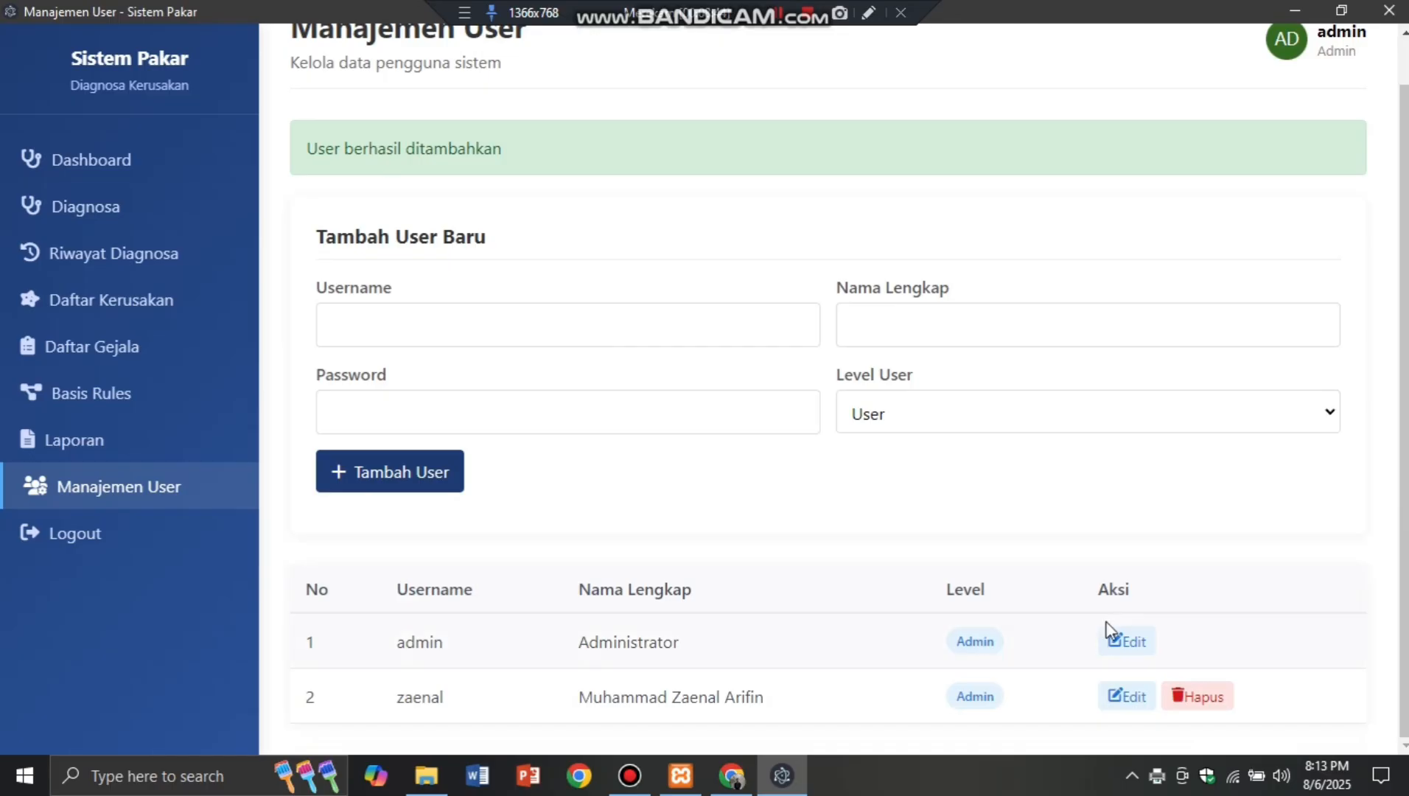
Step: Give the newly added user a new password in Password Baru and update the user
{"action": "left_click", "coordinate": [1140, 700]}
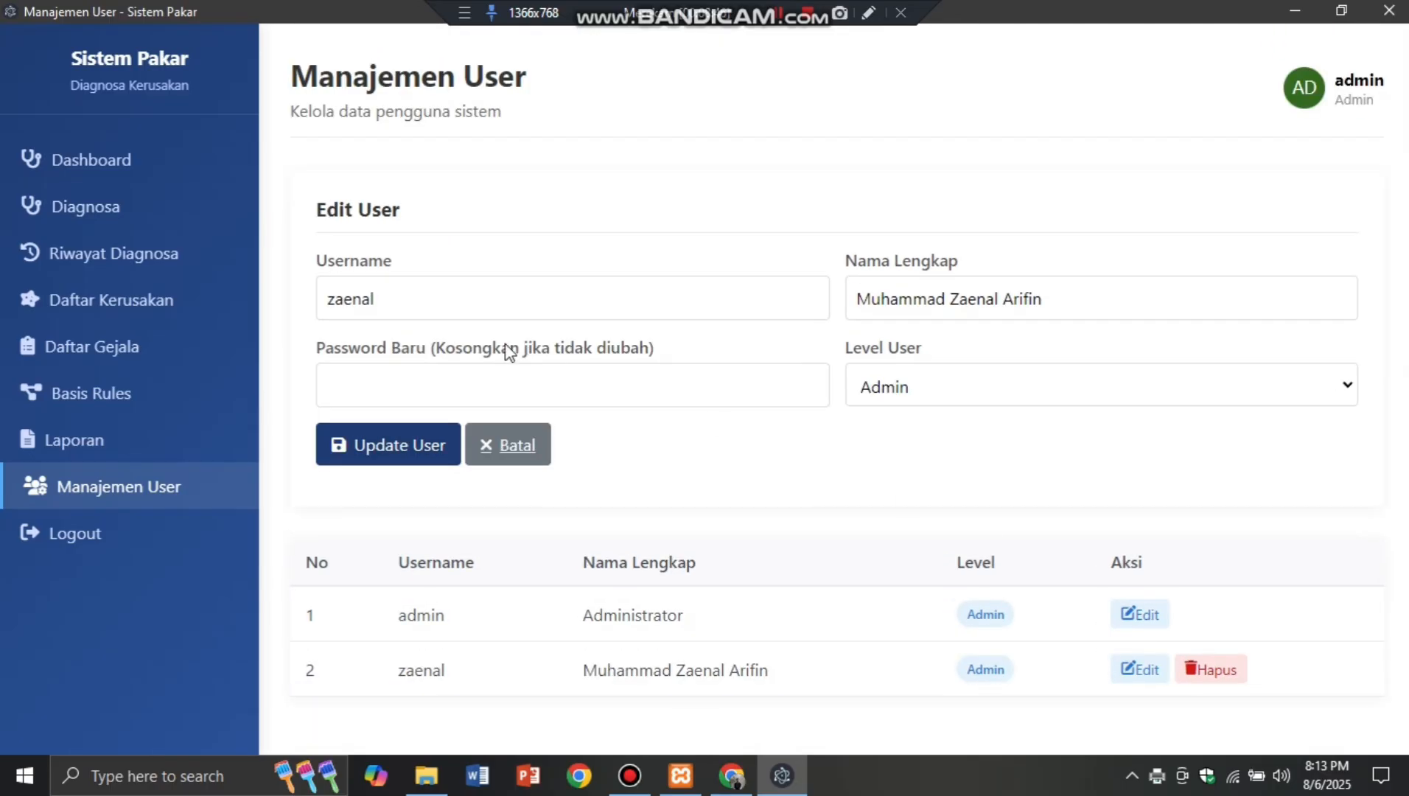
{"action": "left_click", "coordinate": [527, 373]}
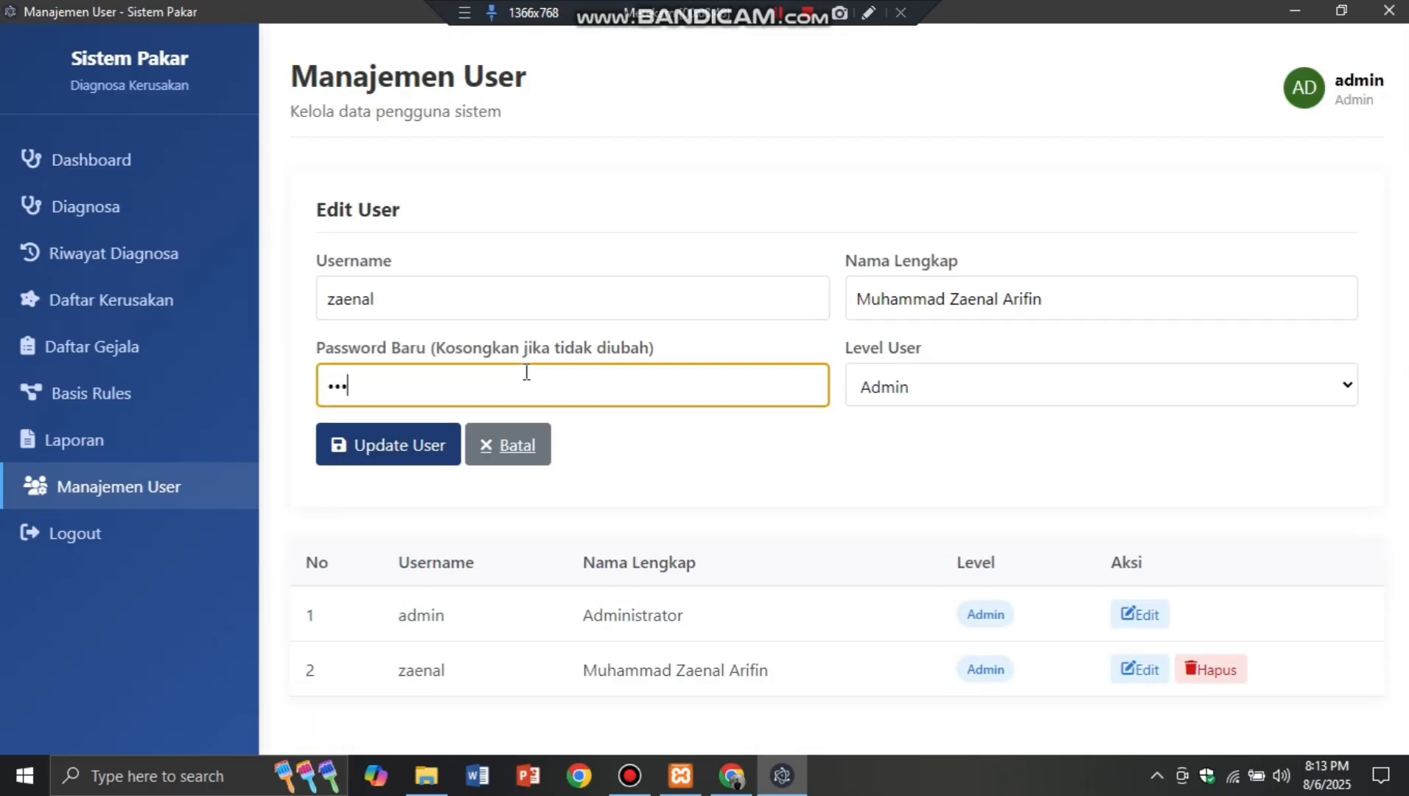
{"action": "left_click", "coordinate": [396, 451]}
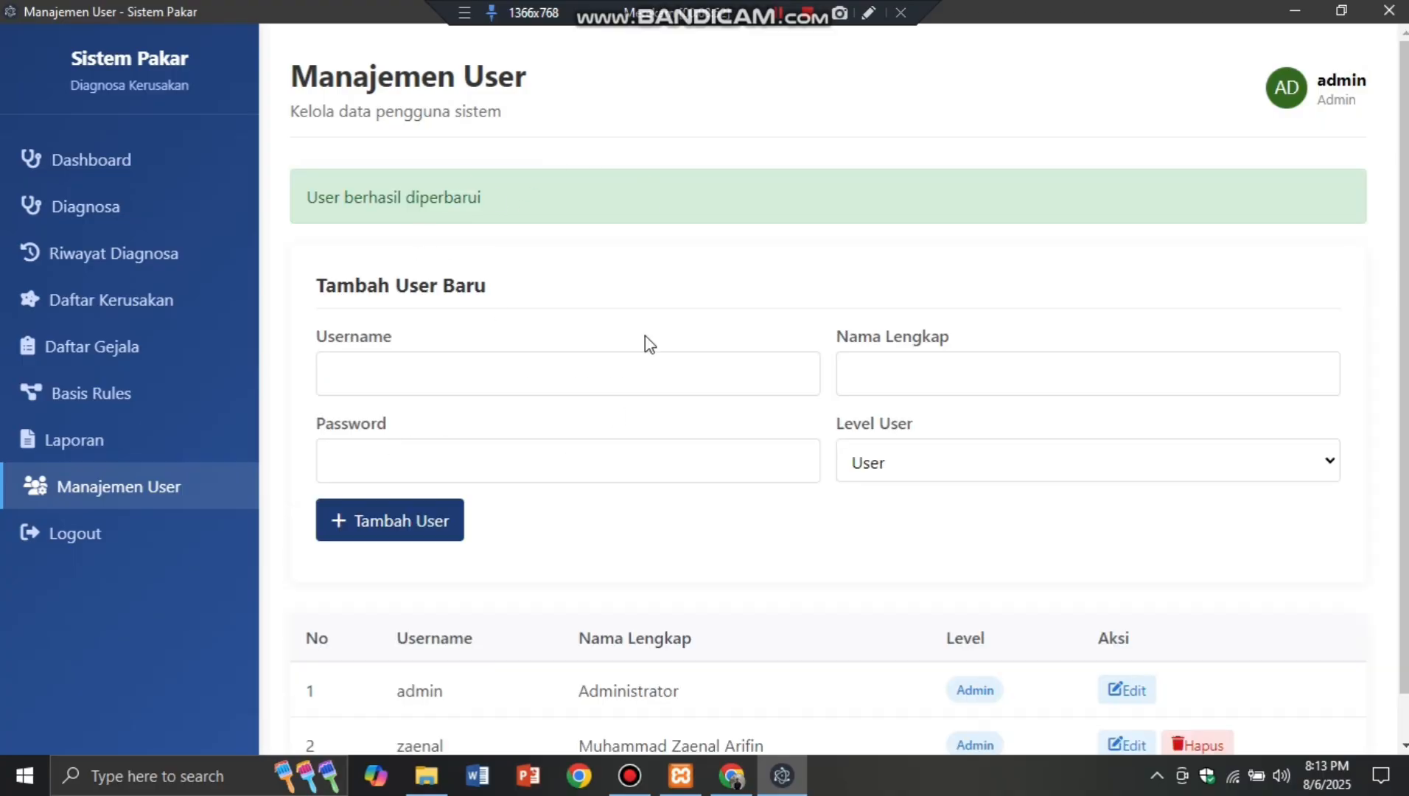
Step: Delete the new user and confirm, leaving only the Administrator account
{"action": "scroll", "coordinate": [812, 419], "scroll_direction": "down", "scroll_amount": 1}
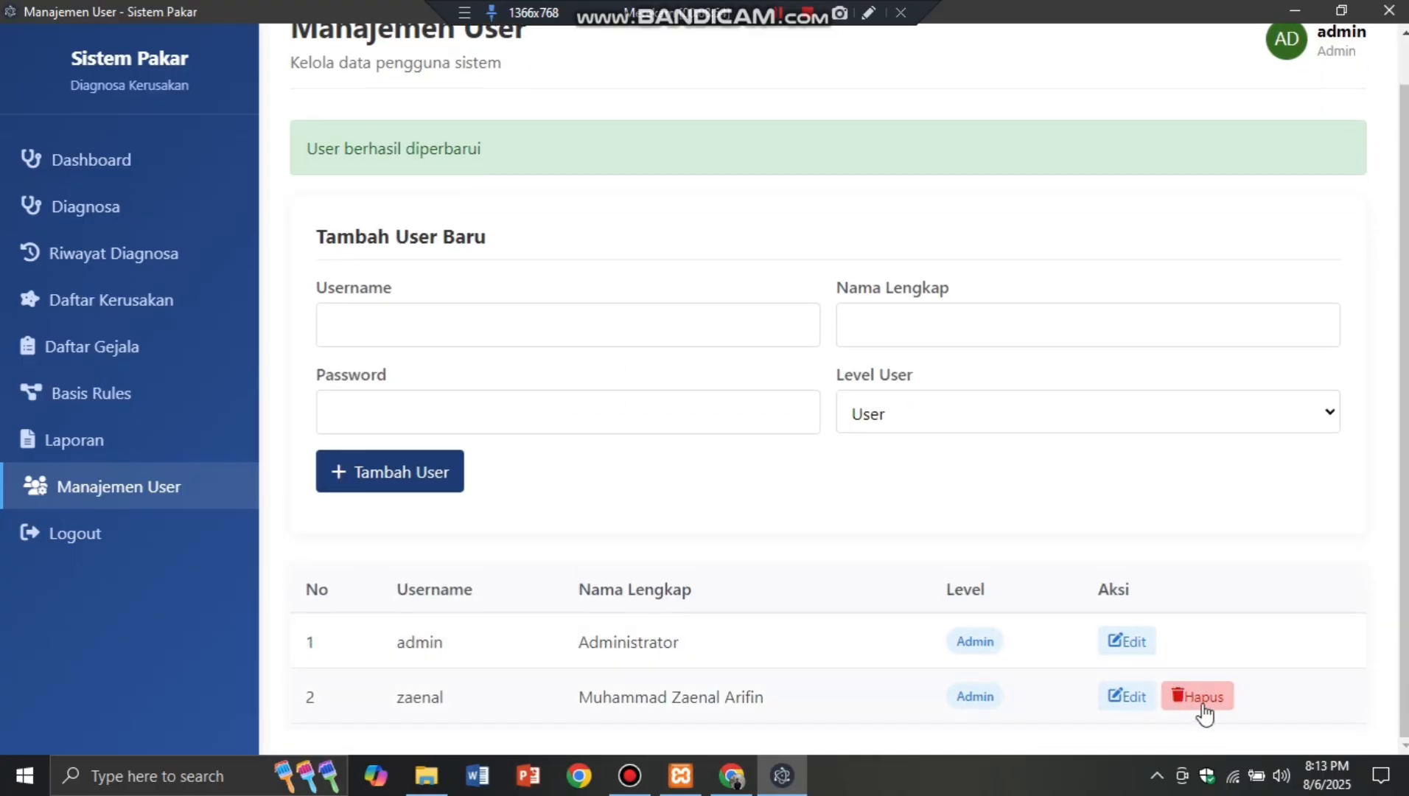
{"action": "left_click", "coordinate": [1204, 711]}
{"action": "left_click", "coordinate": [783, 391]}
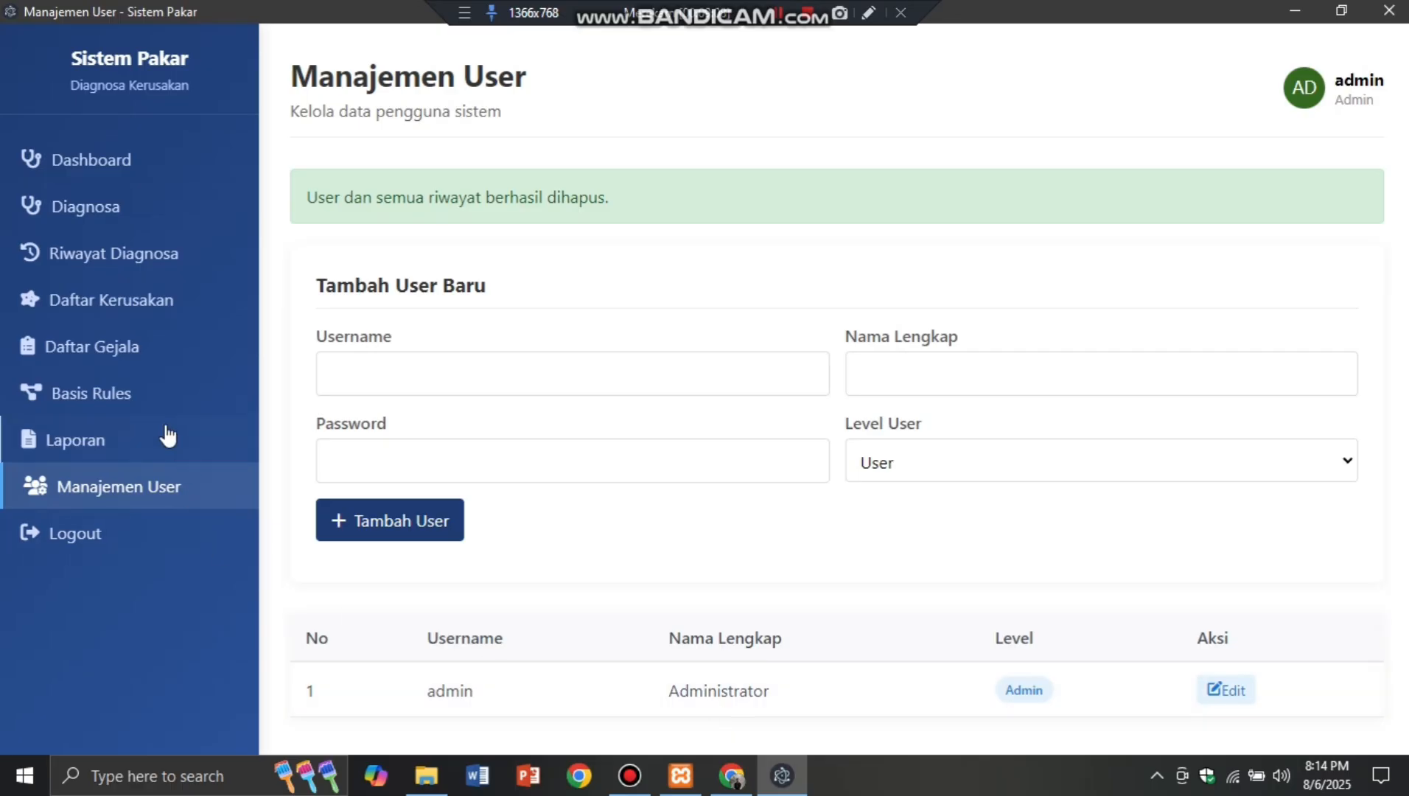
Step: Browse the Daftar Gejala, Basis Rules and Riwayat Diagnosa pages
{"action": "left_click", "coordinate": [149, 348]}
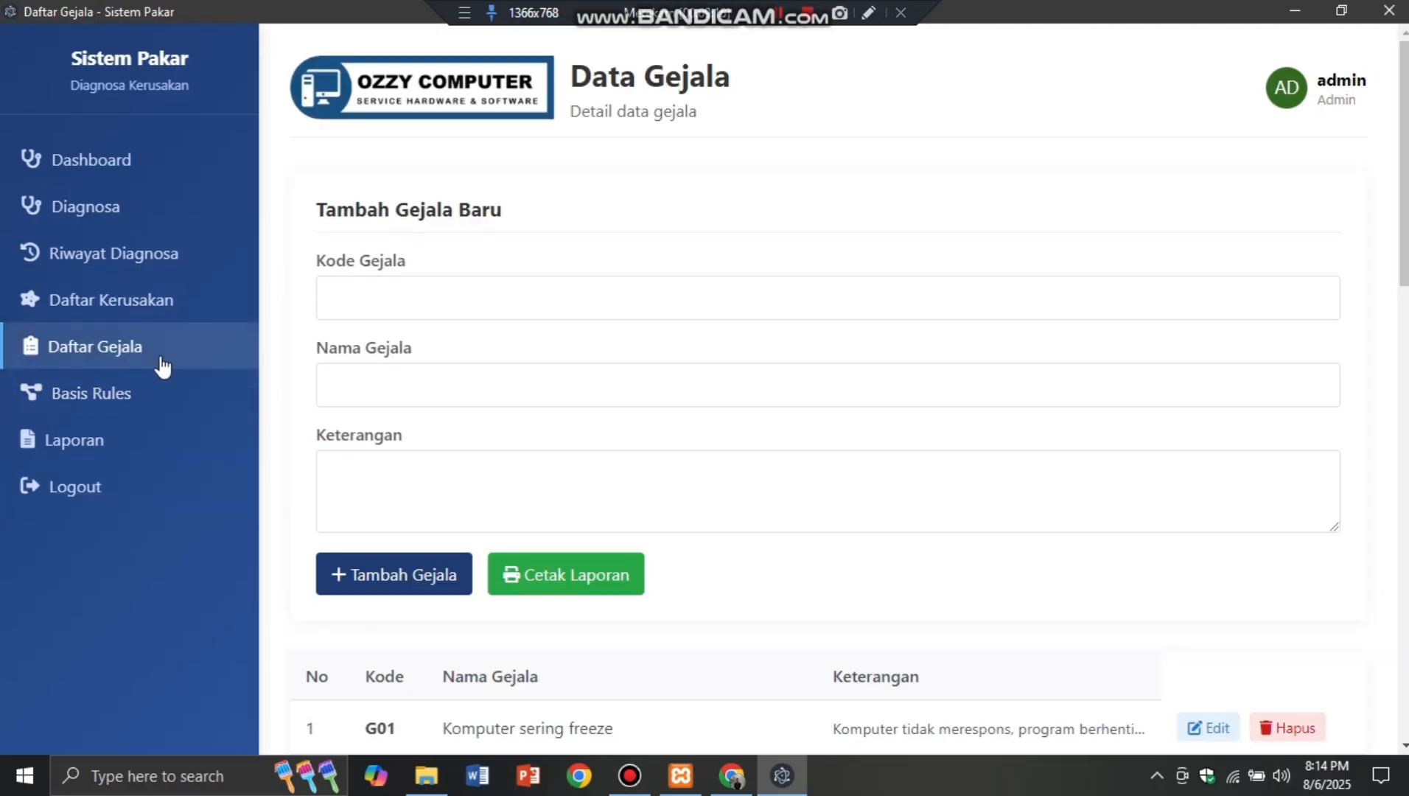
{"action": "left_click", "coordinate": [142, 398]}
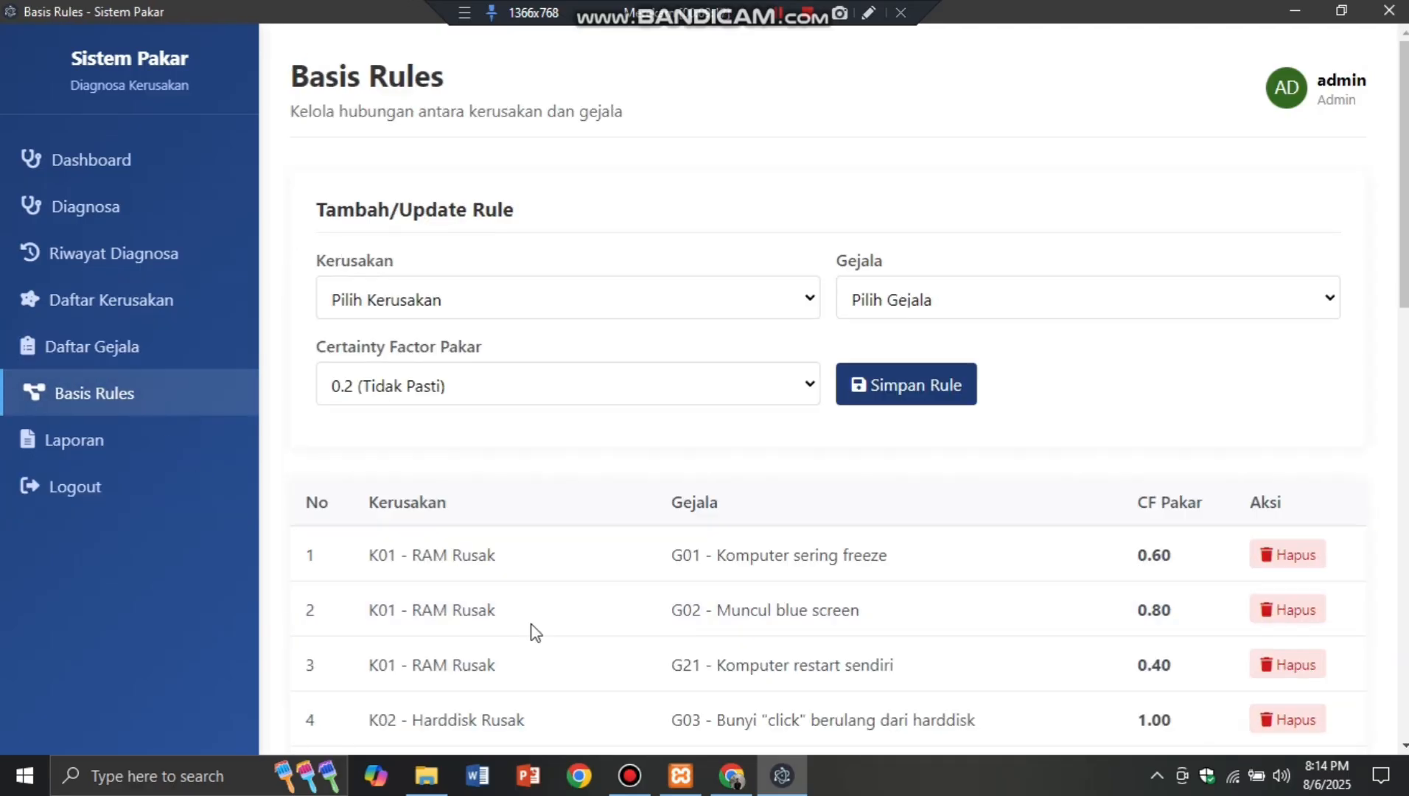
{"action": "left_click", "coordinate": [146, 350]}
{"action": "left_click", "coordinate": [157, 256]}
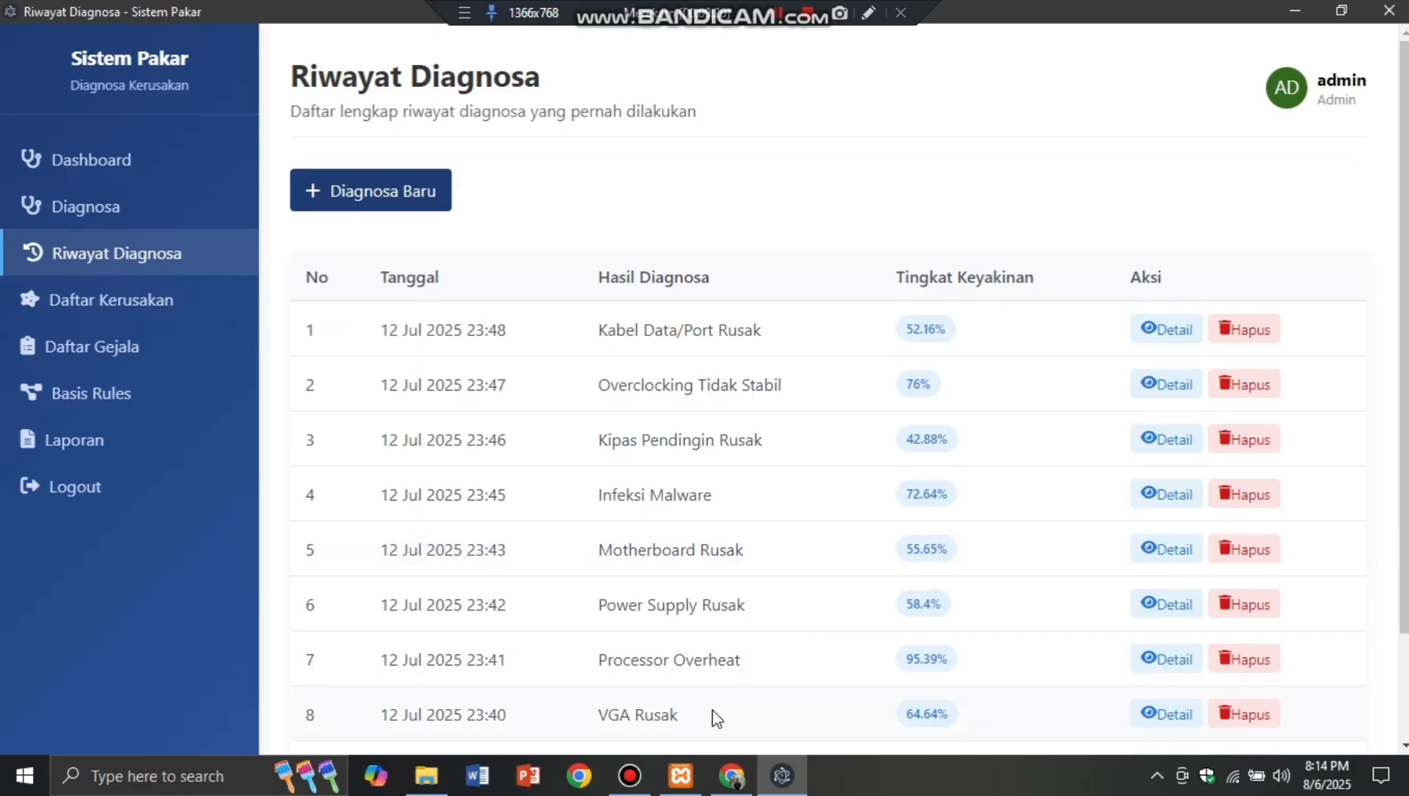
{"action": "scroll", "coordinate": [732, 664], "scroll_direction": "down", "scroll_amount": 2}
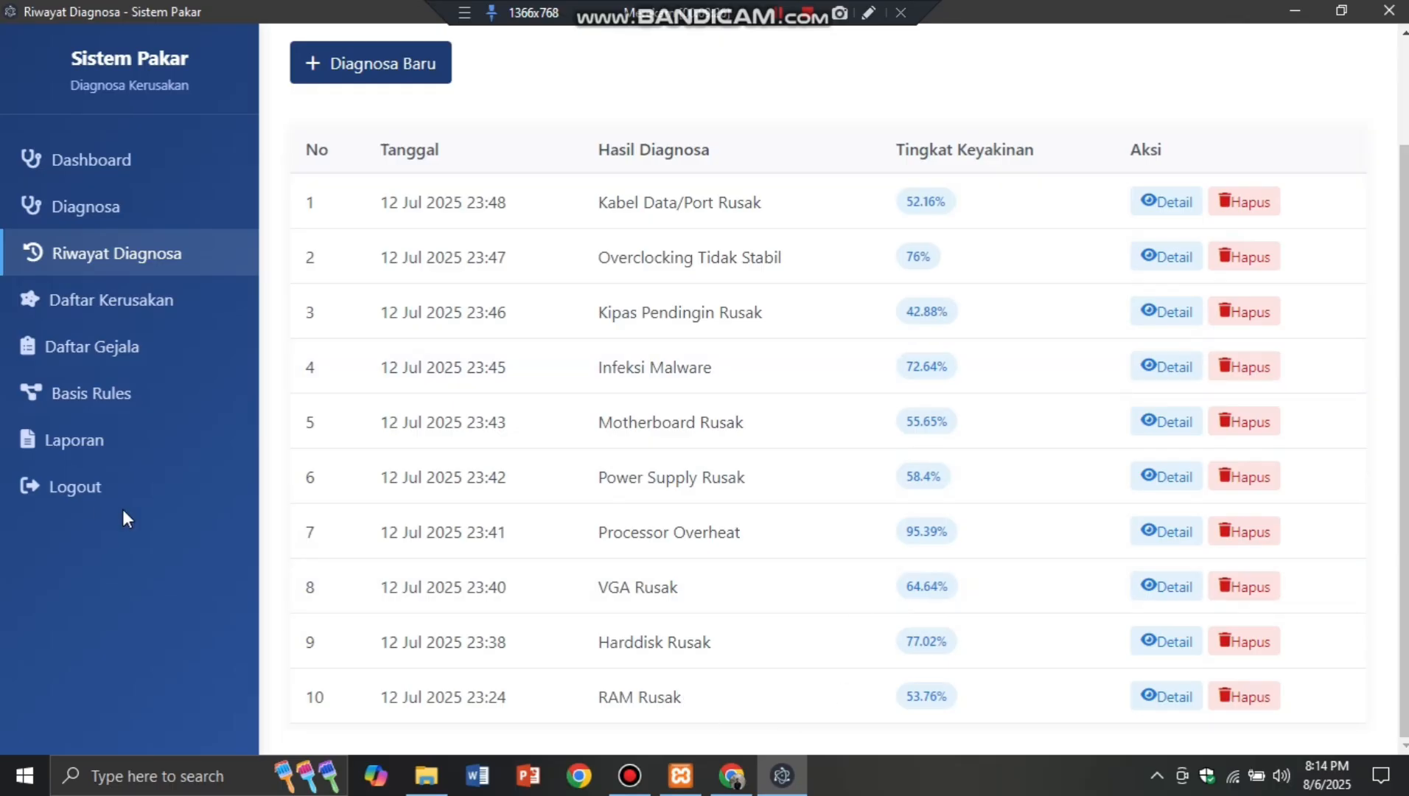
Step: View the Laporan and Manajemen User pages, then log out to the Login & Registrasi page
{"action": "left_click", "coordinate": [122, 447]}
{"action": "left_click", "coordinate": [139, 488]}
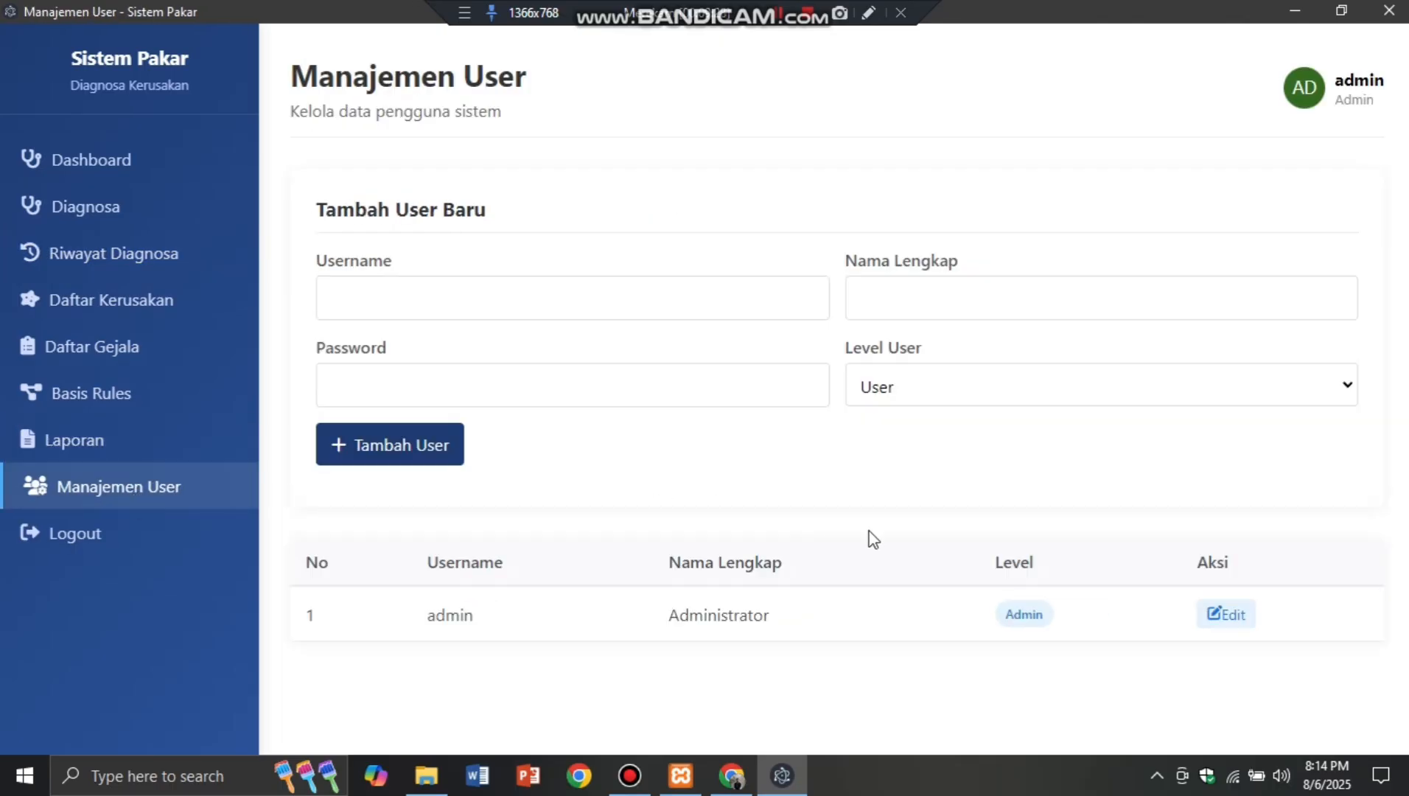
{"action": "left_click", "coordinate": [90, 540]}
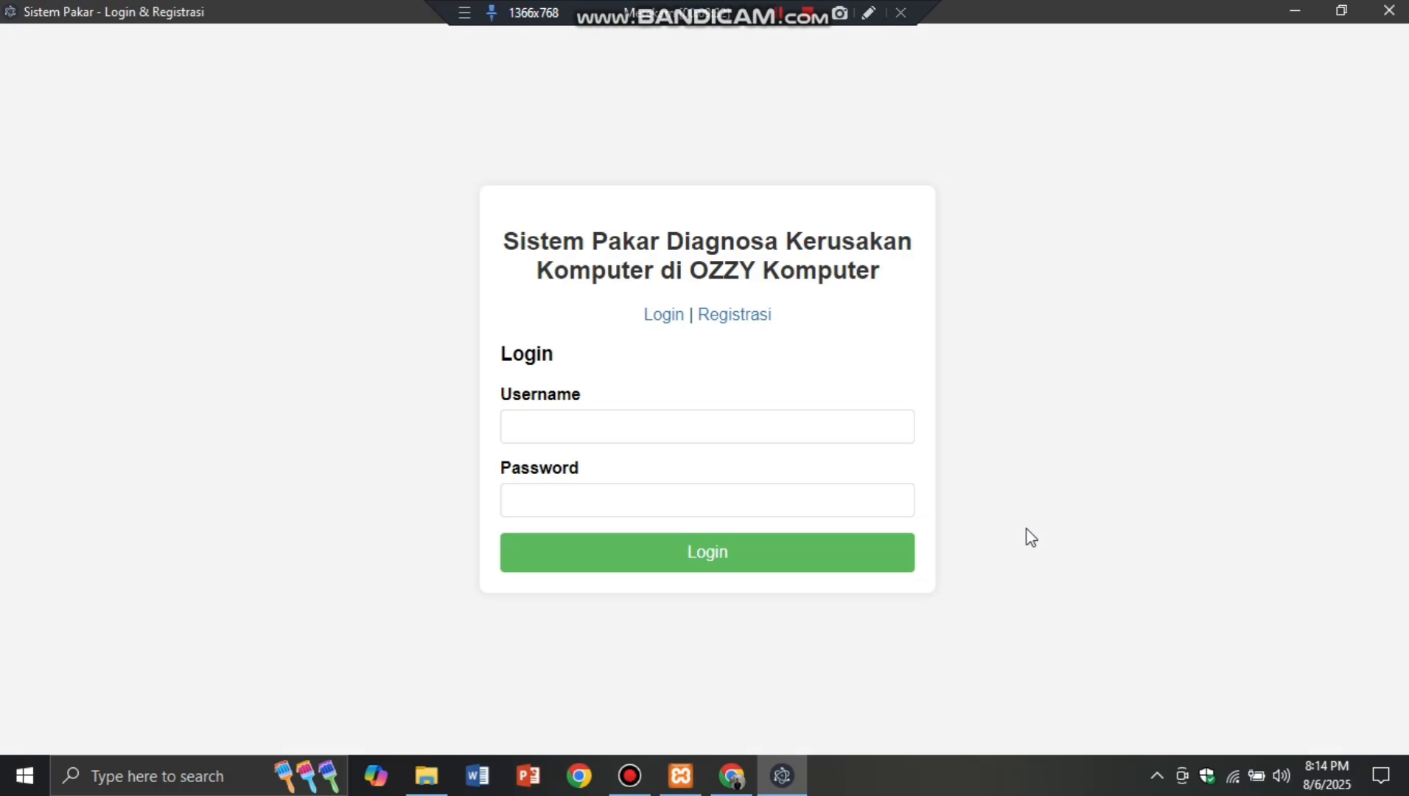